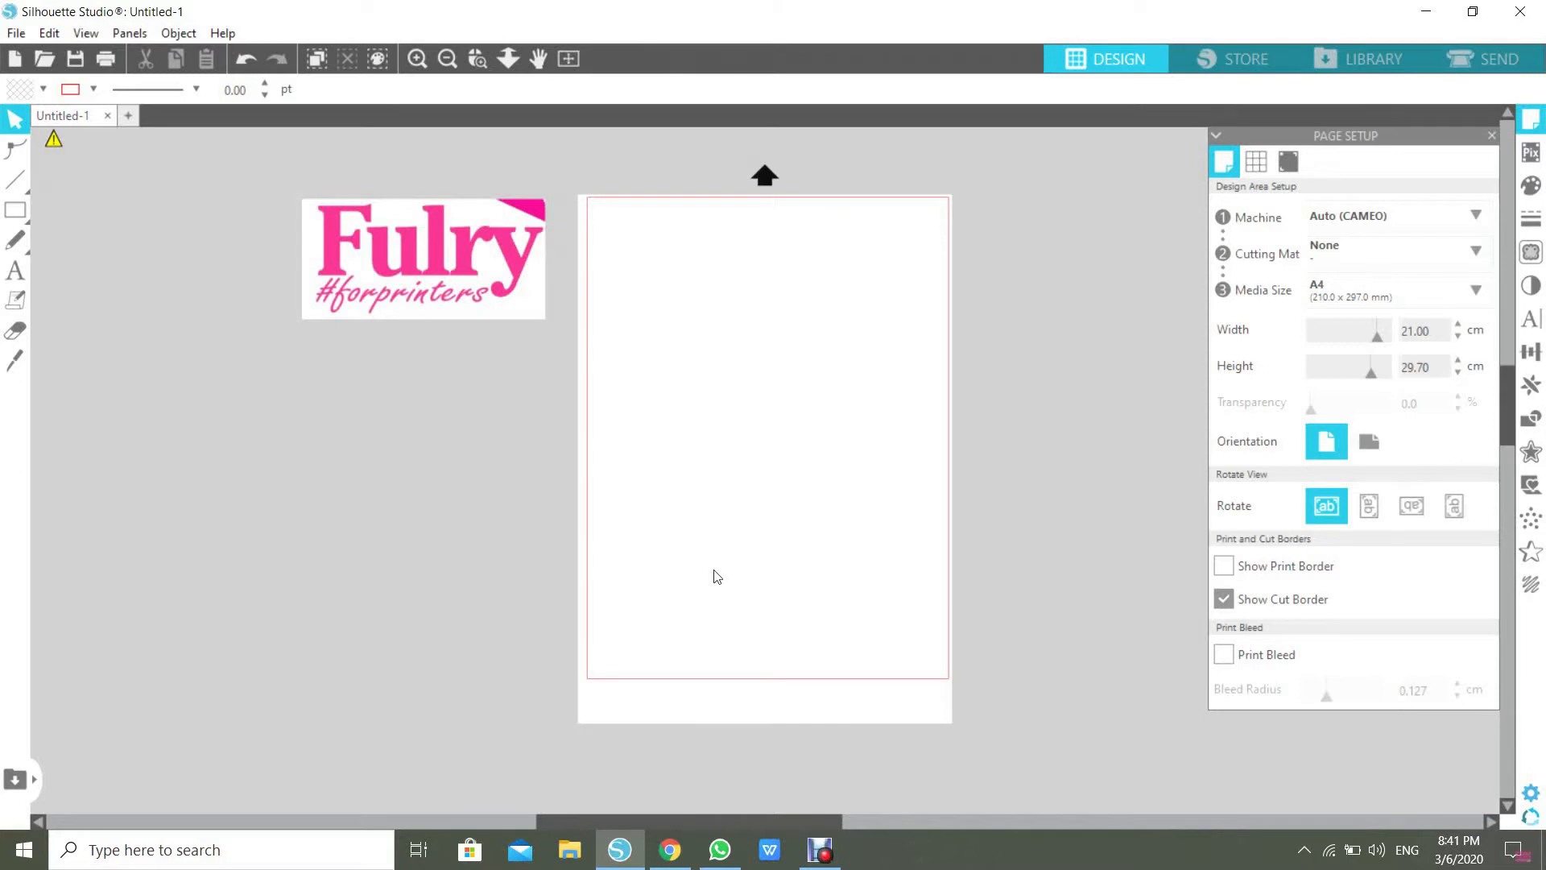
# Enlarge the Fulry logo image to about 20.8 by 10.3 cm and place it to the left of the page.
pyautogui.moveTo(457, 260); pyautogui.dragTo(335, 258)
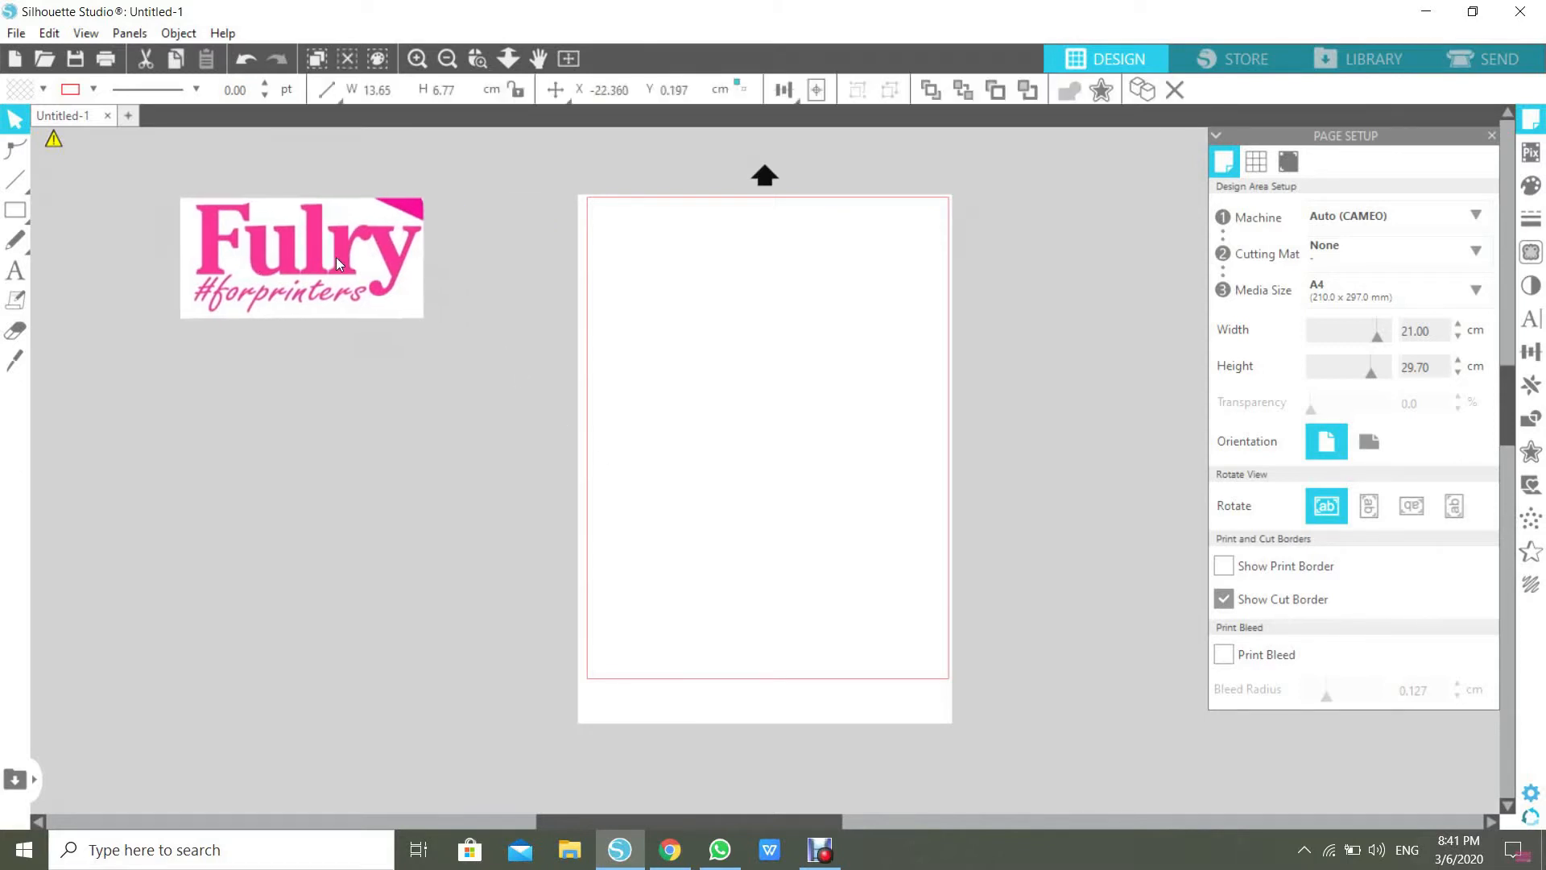
pyautogui.click(385, 275)
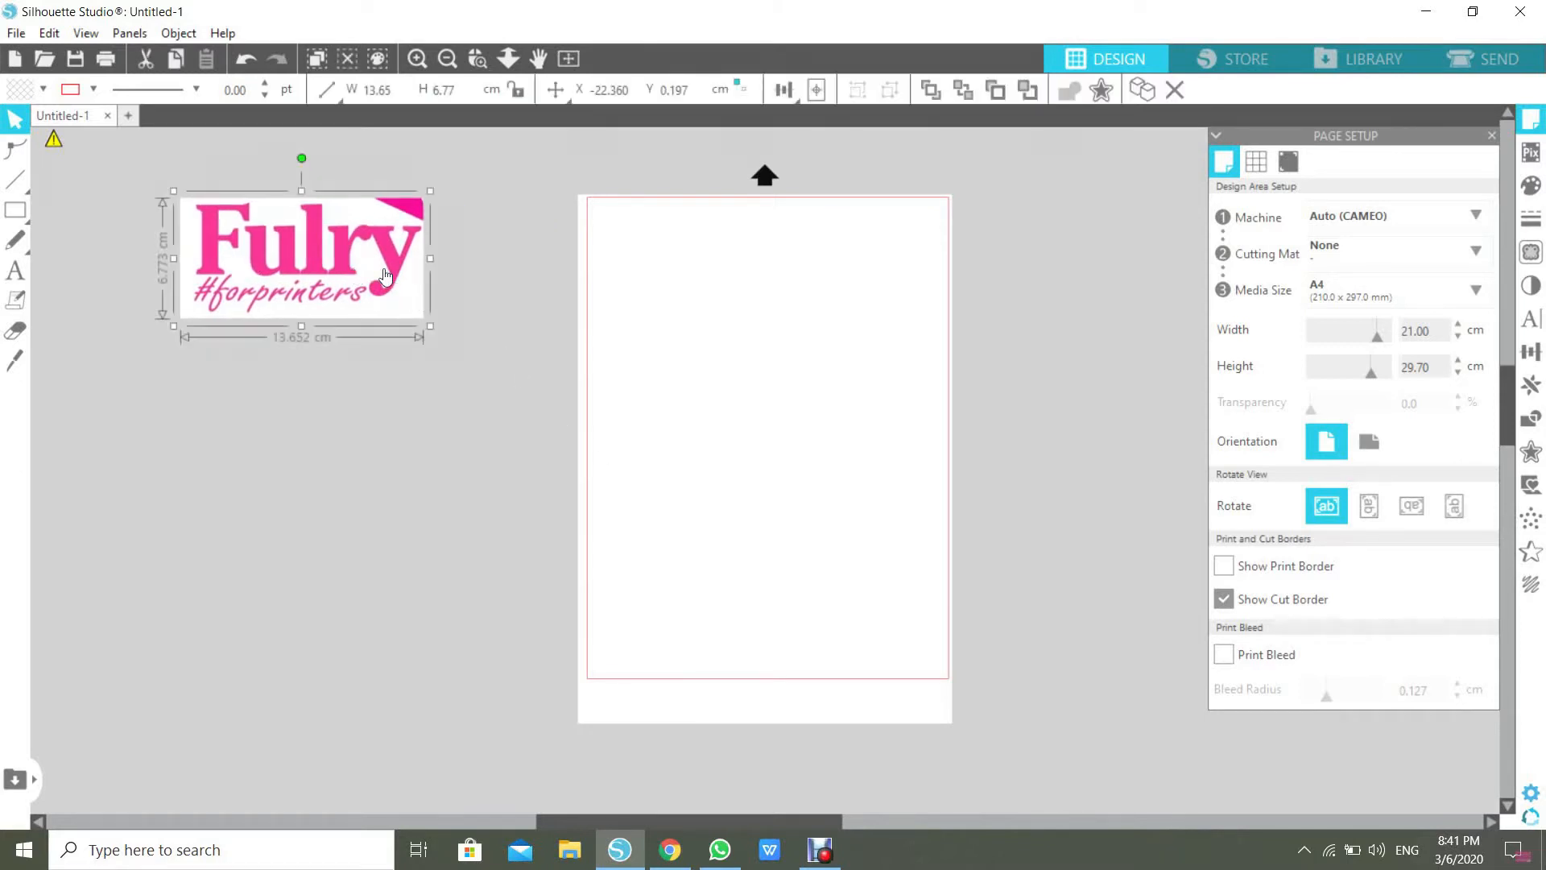
pyautogui.moveTo(431, 327); pyautogui.dragTo(557, 391)
pyautogui.moveTo(435, 275); pyautogui.dragTo(401, 262)
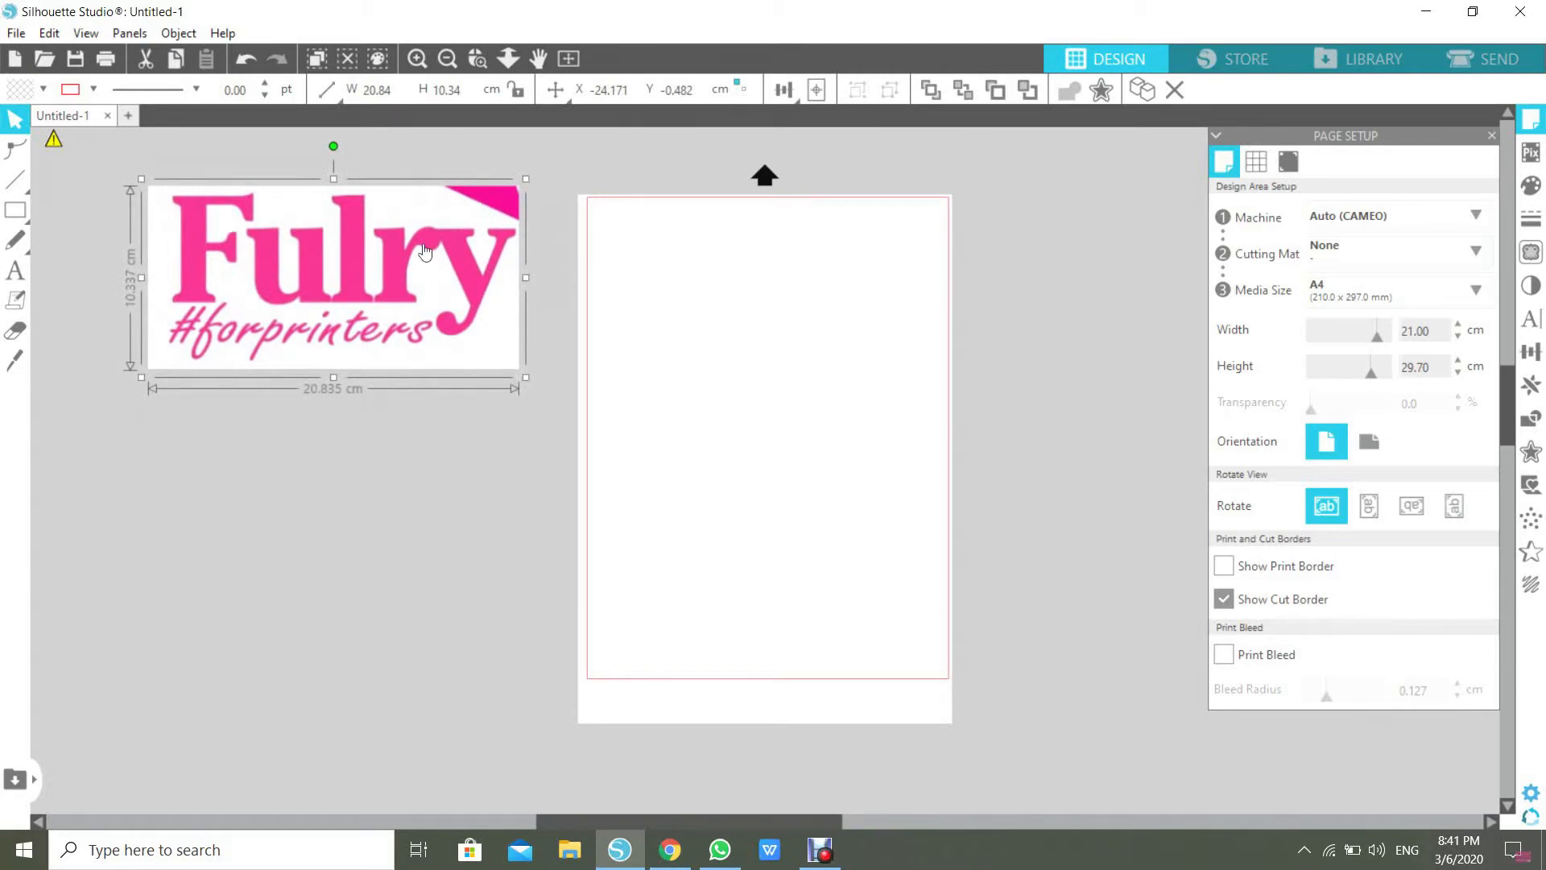
pyautogui.moveTo(425, 252); pyautogui.dragTo(442, 256)
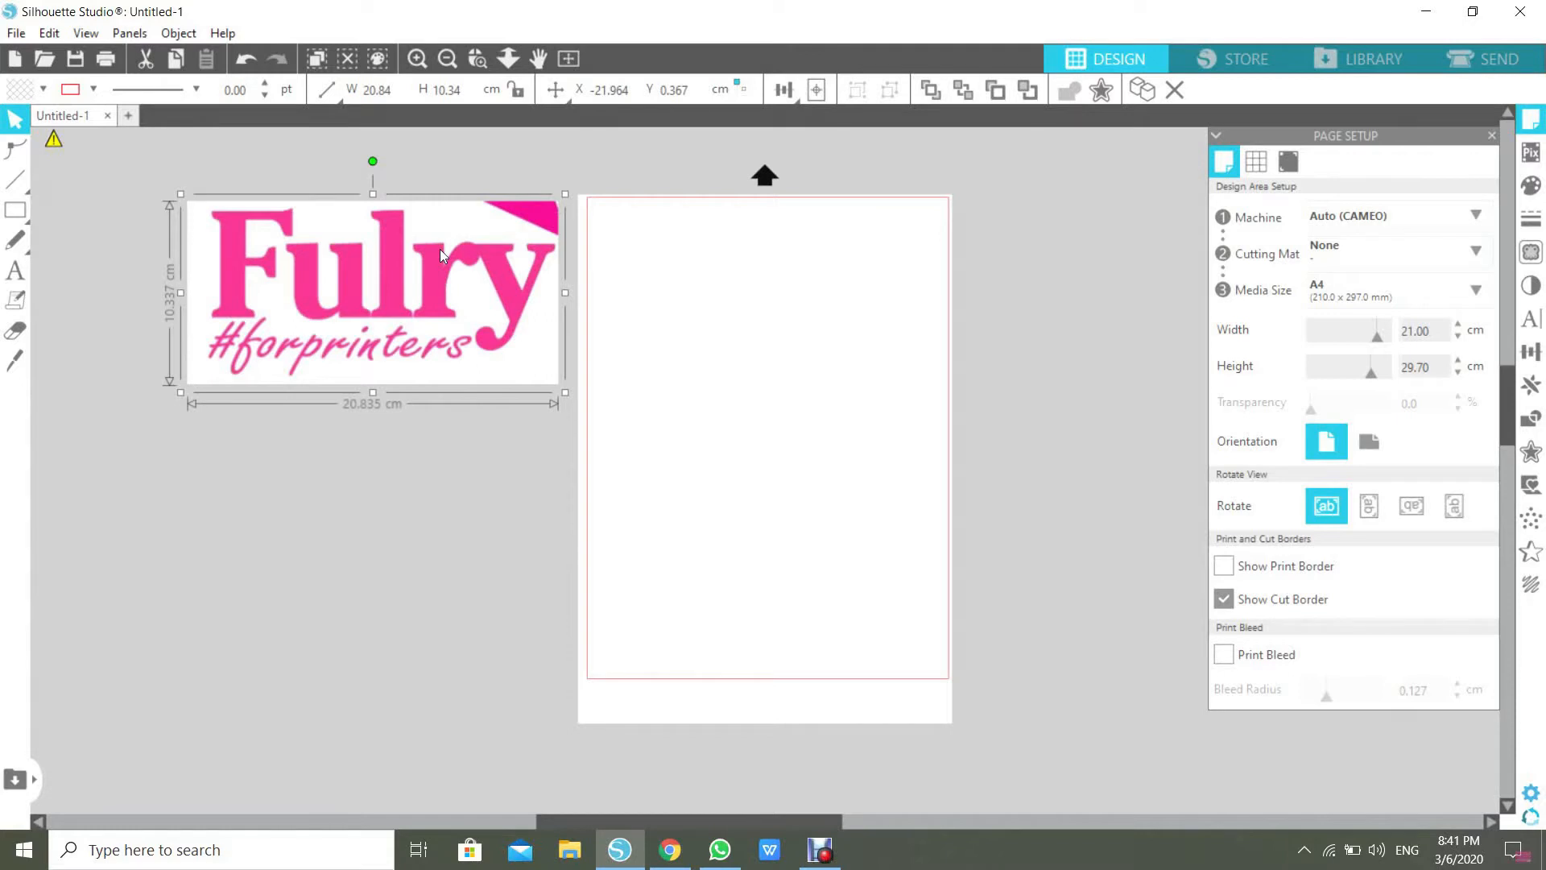
pyautogui.moveTo(495, 306); pyautogui.dragTo(397, 302)
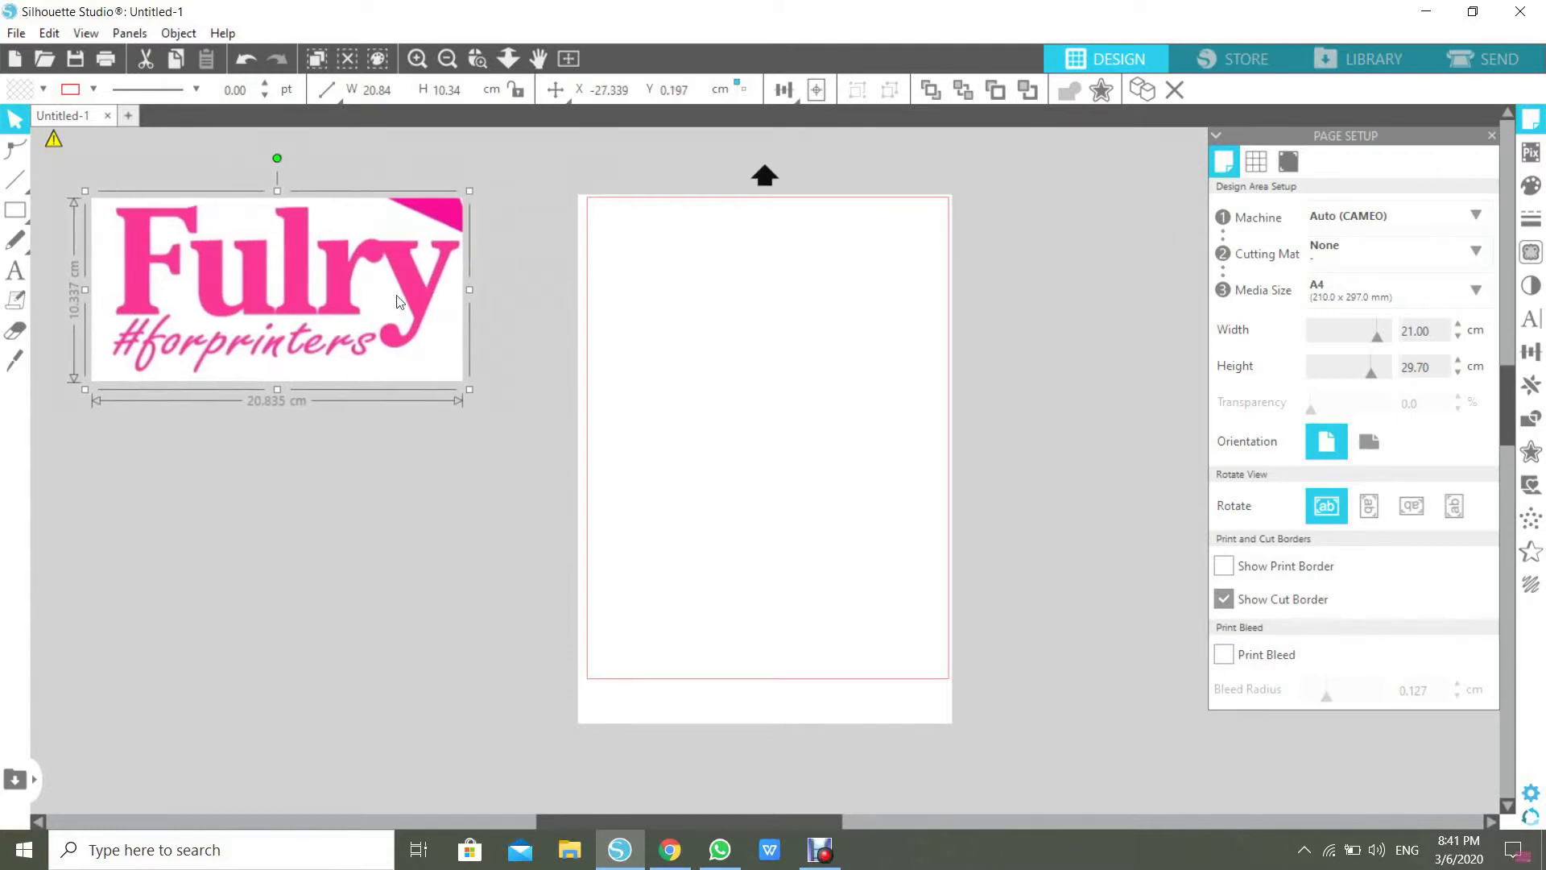
# Turn the page's registration marks on and back off.
pyautogui.click(1295, 164)
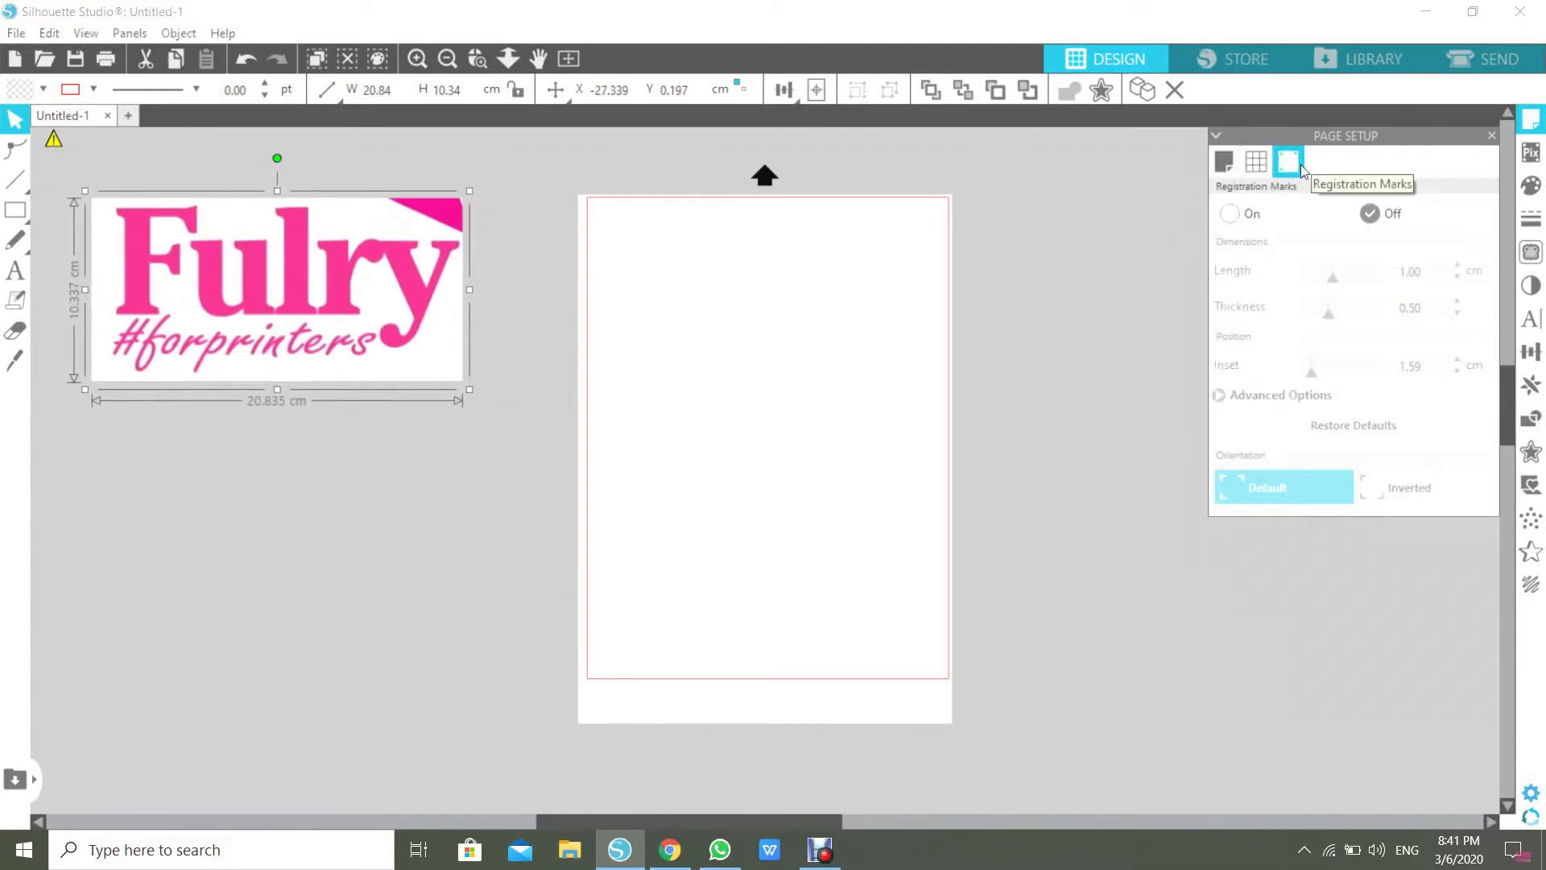
pyautogui.click(1229, 214)
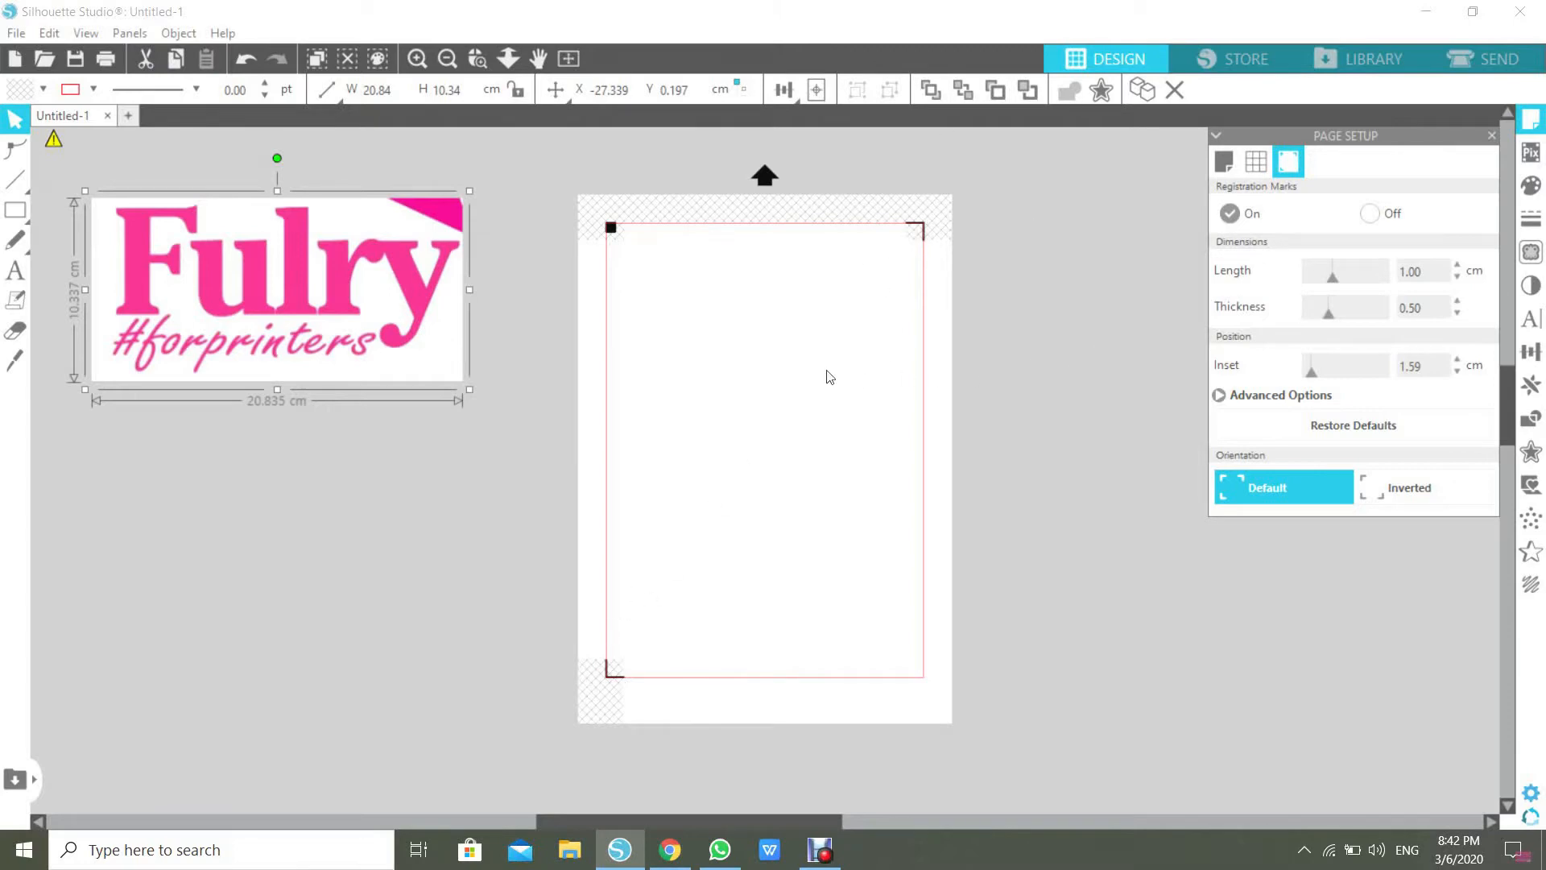
pyautogui.click(1370, 215)
# Trace the outer edge of the Fulry logo at an 81% threshold and move the image below the outline.
pyautogui.moveTo(392, 303); pyautogui.dragTo(451, 335)
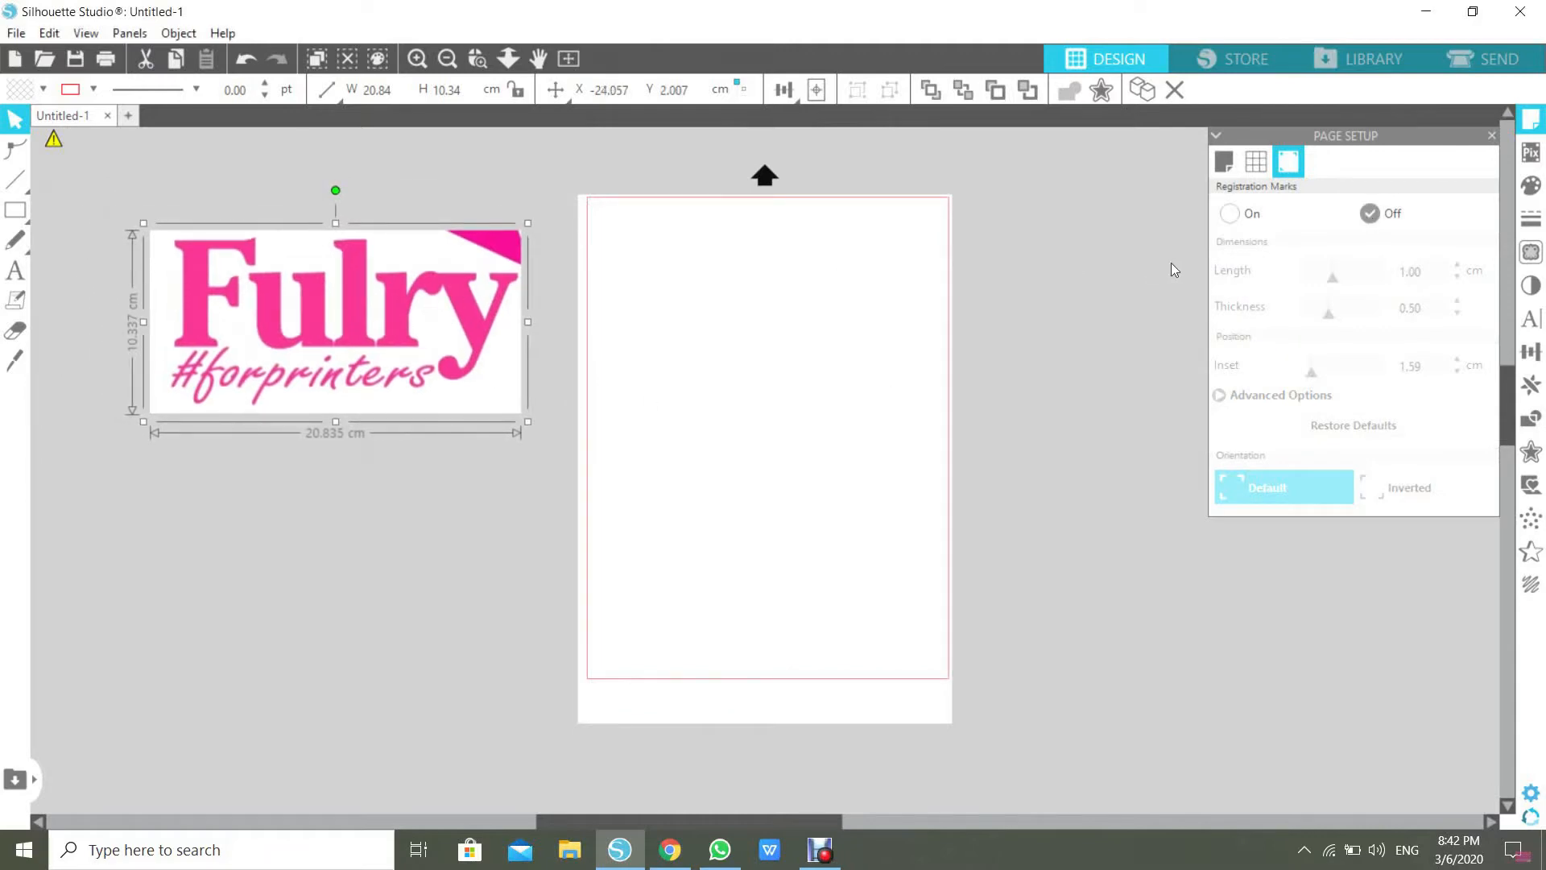
pyautogui.click(1531, 252)
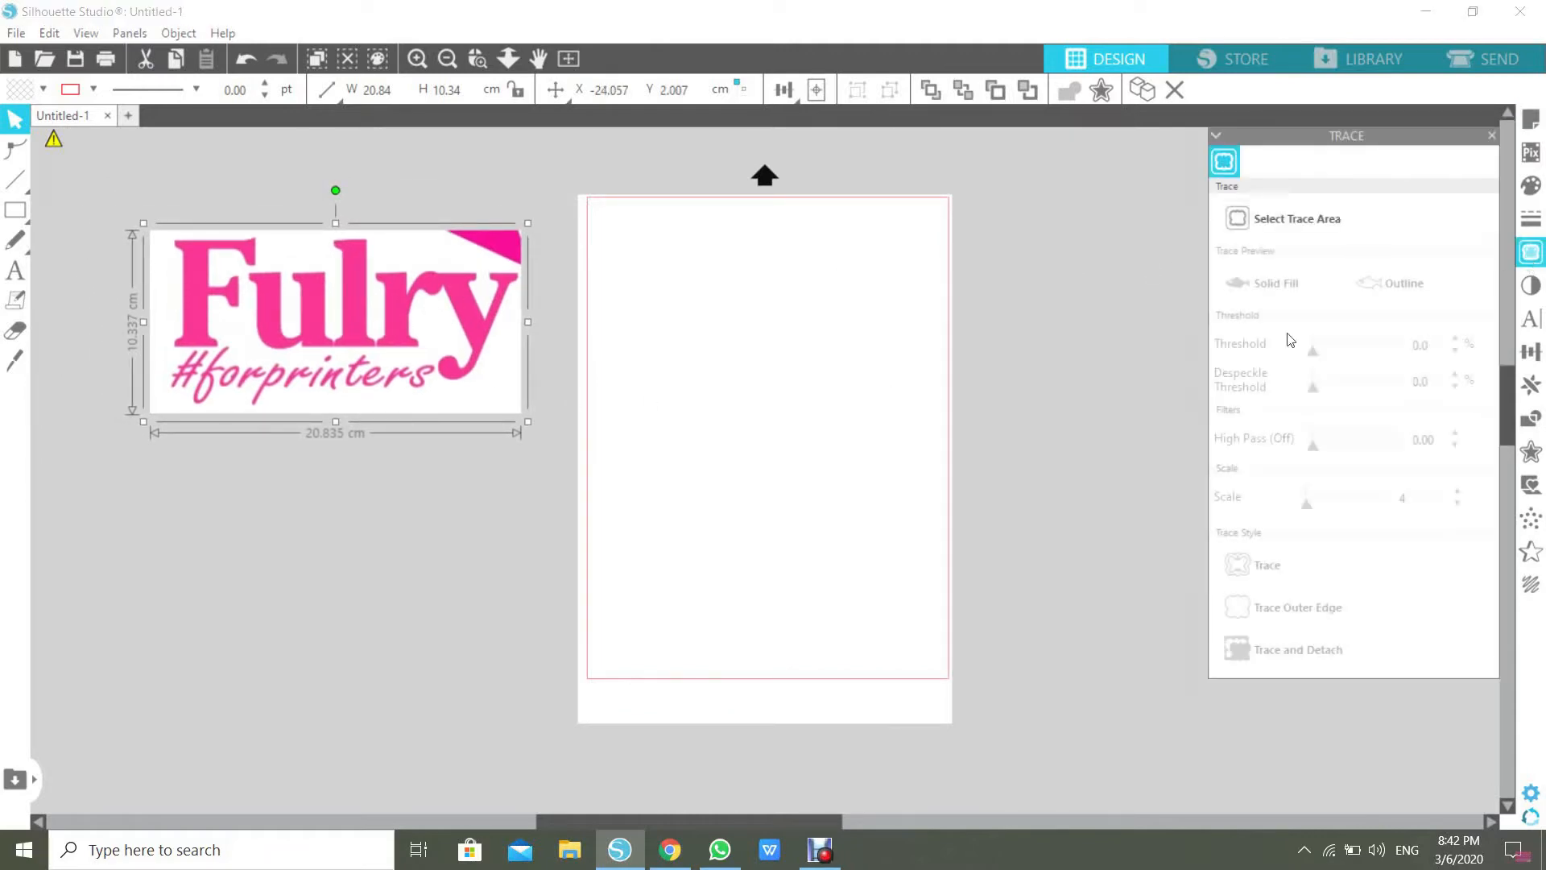
pyautogui.click(1299, 215)
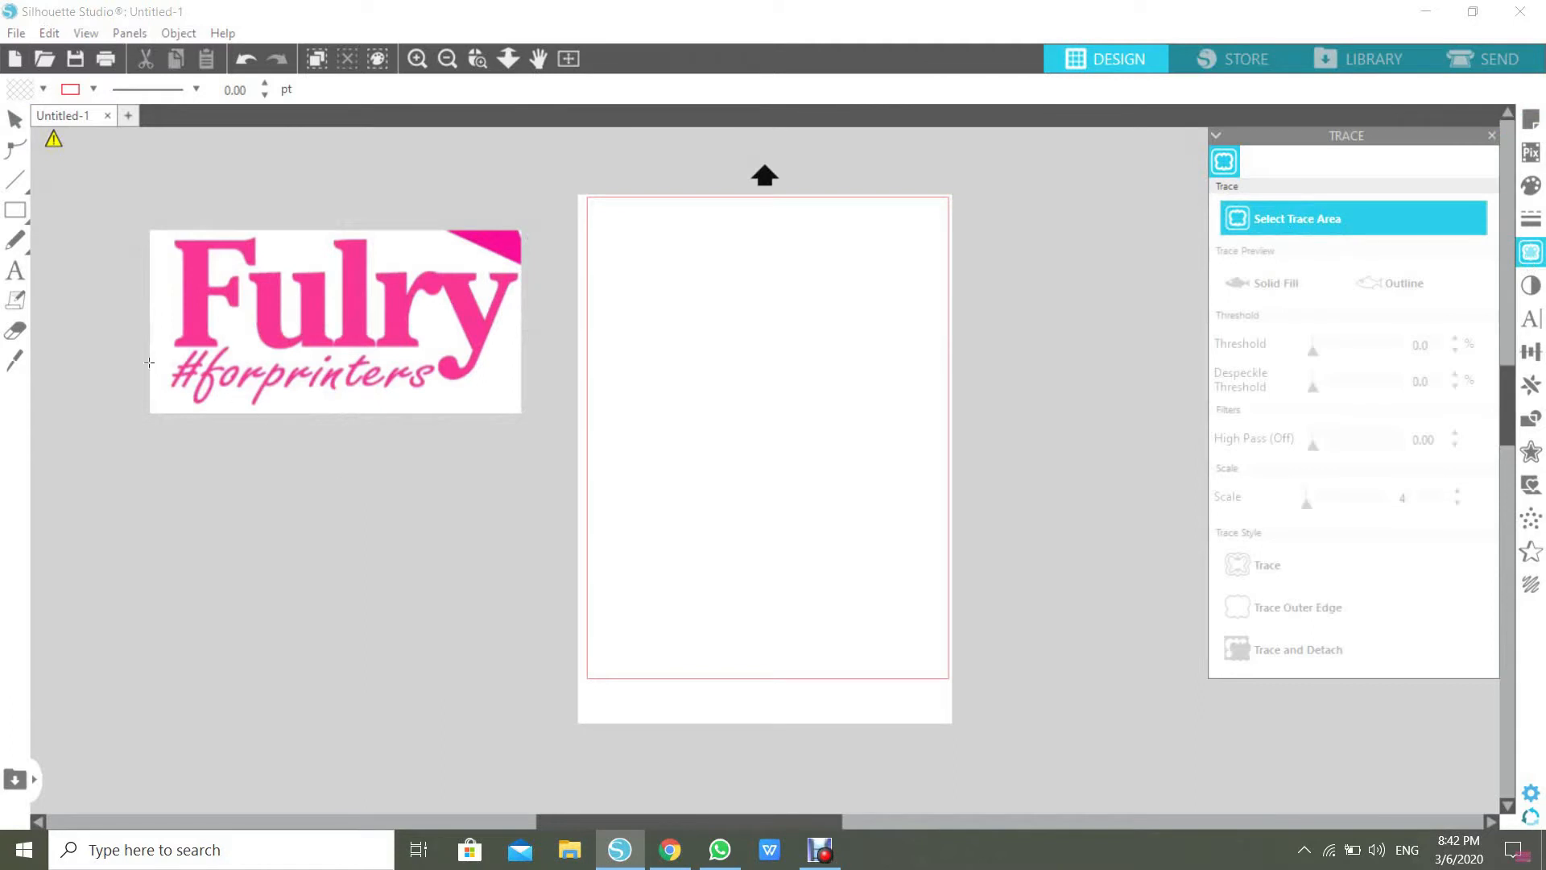
pyautogui.moveTo(129, 194); pyautogui.dragTo(558, 438)
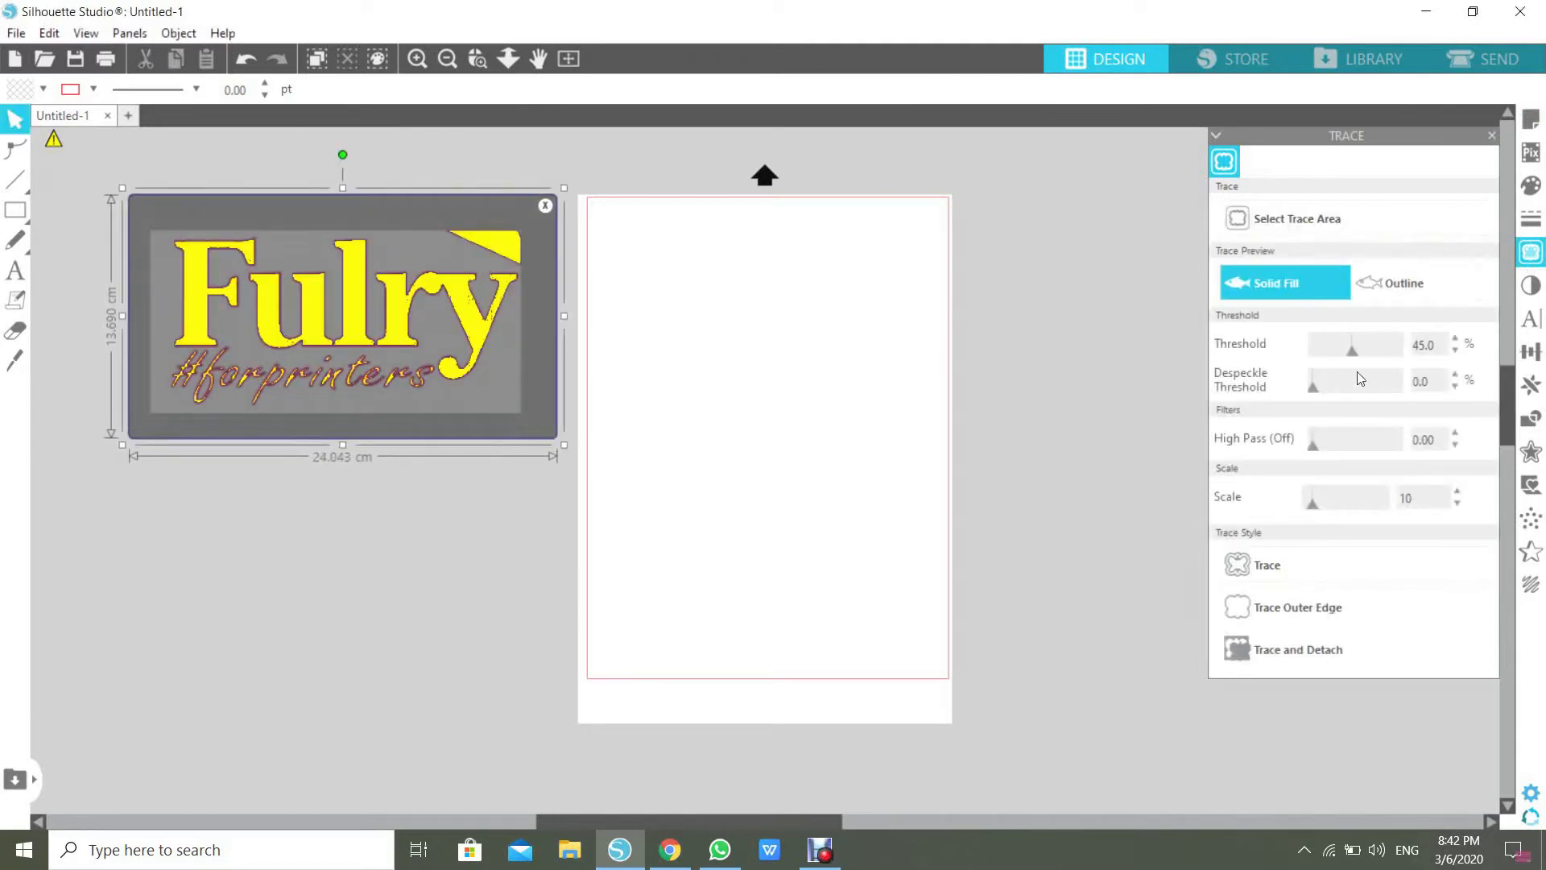
pyautogui.moveTo(1380, 355); pyautogui.dragTo(1385, 354)
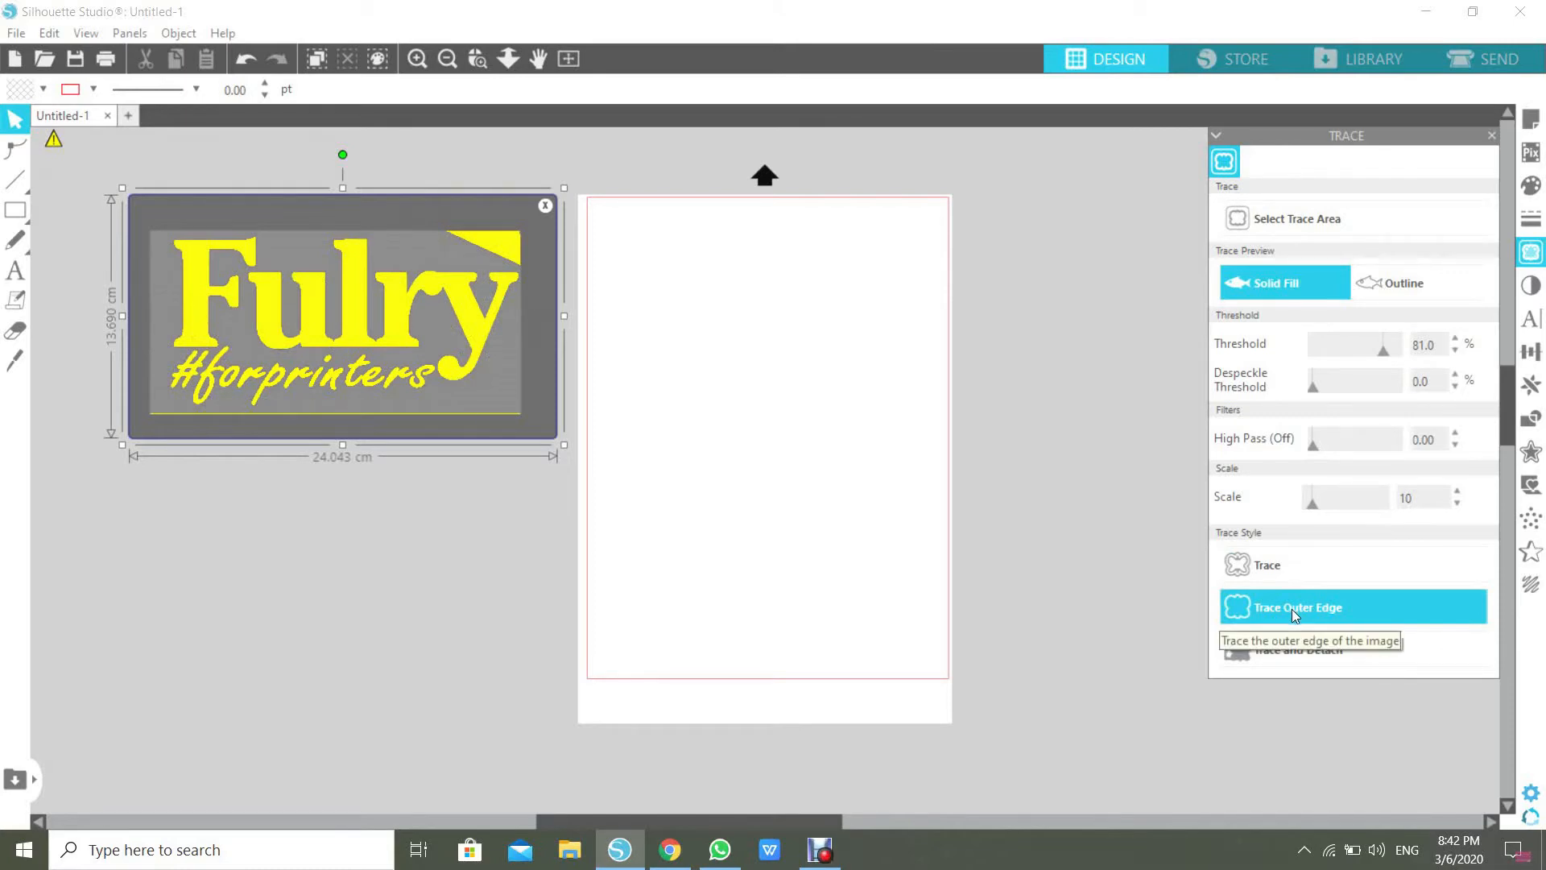
pyautogui.click(1249, 593)
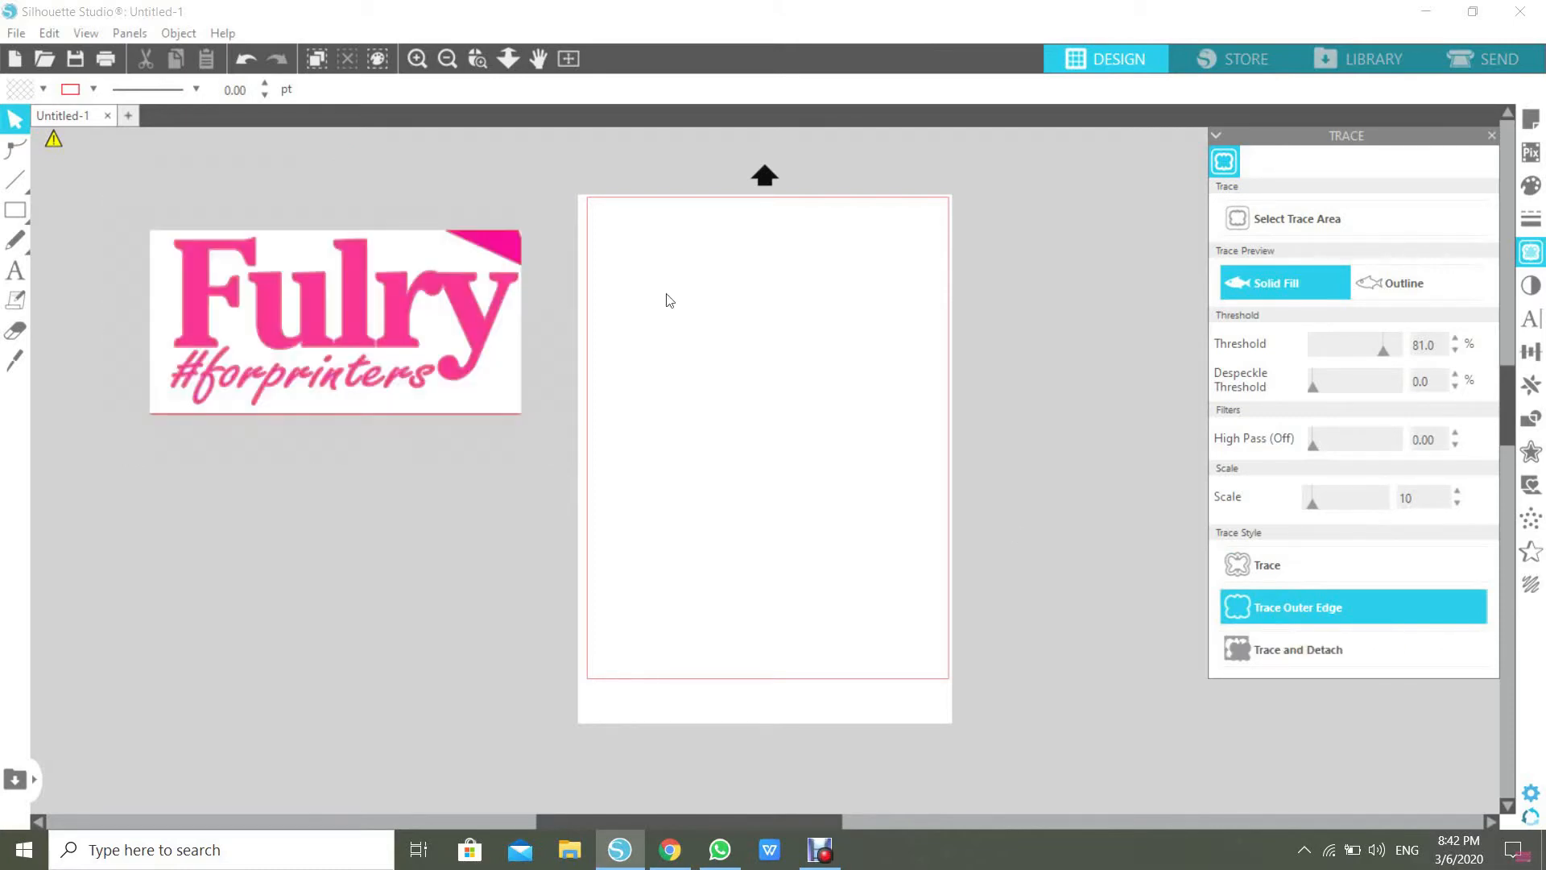
pyautogui.moveTo(392, 297); pyautogui.dragTo(388, 509)
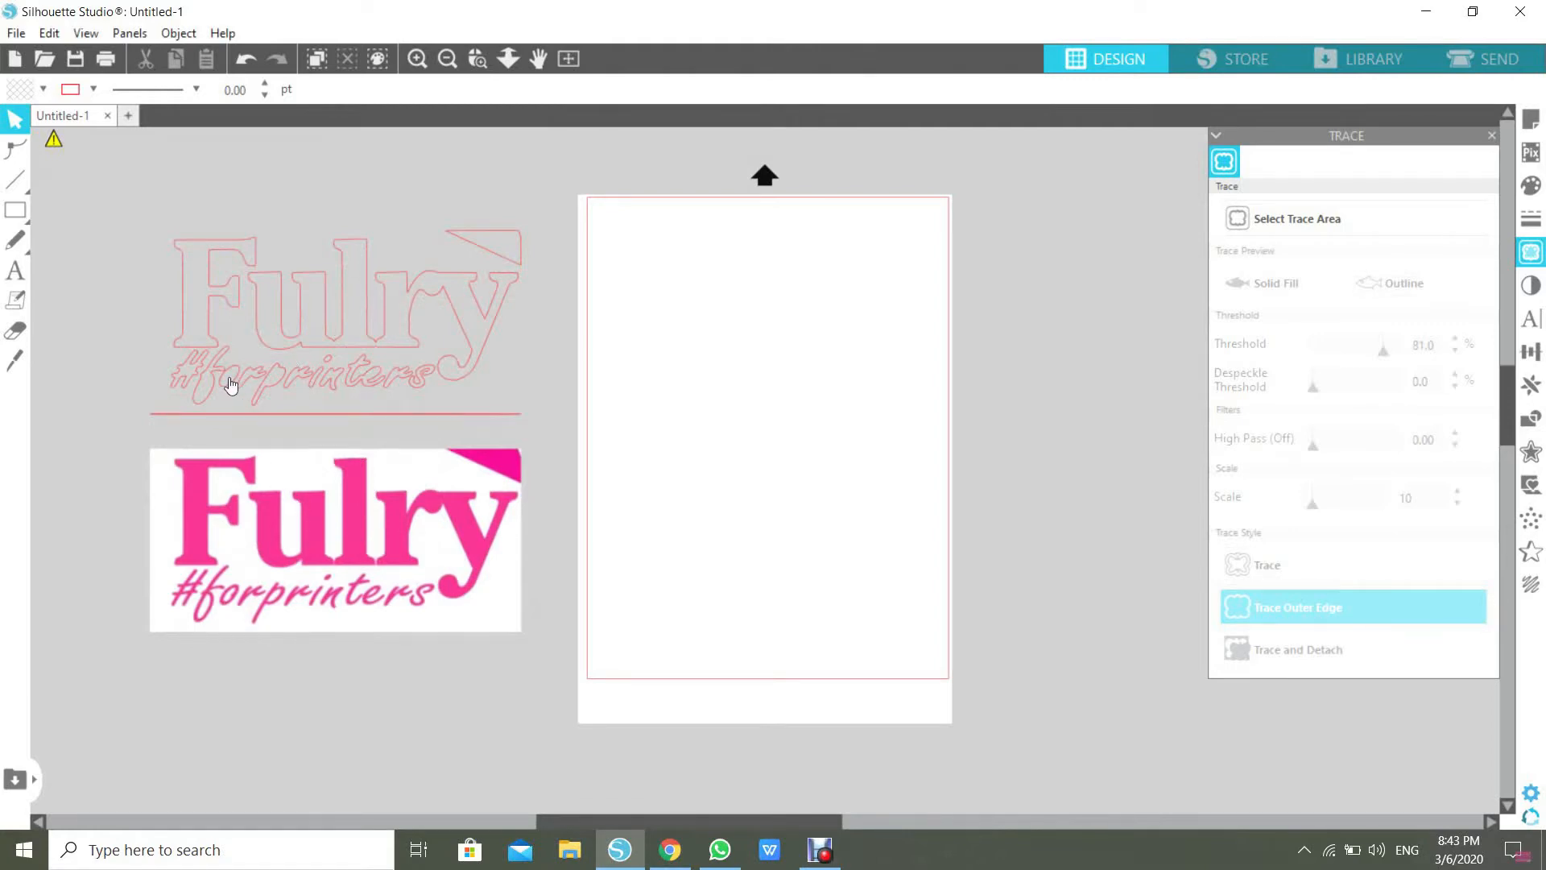
# Trace the Fulry logo with the standard Trace style at an 82% threshold and move the image onto the page.
pyautogui.click(1337, 219)
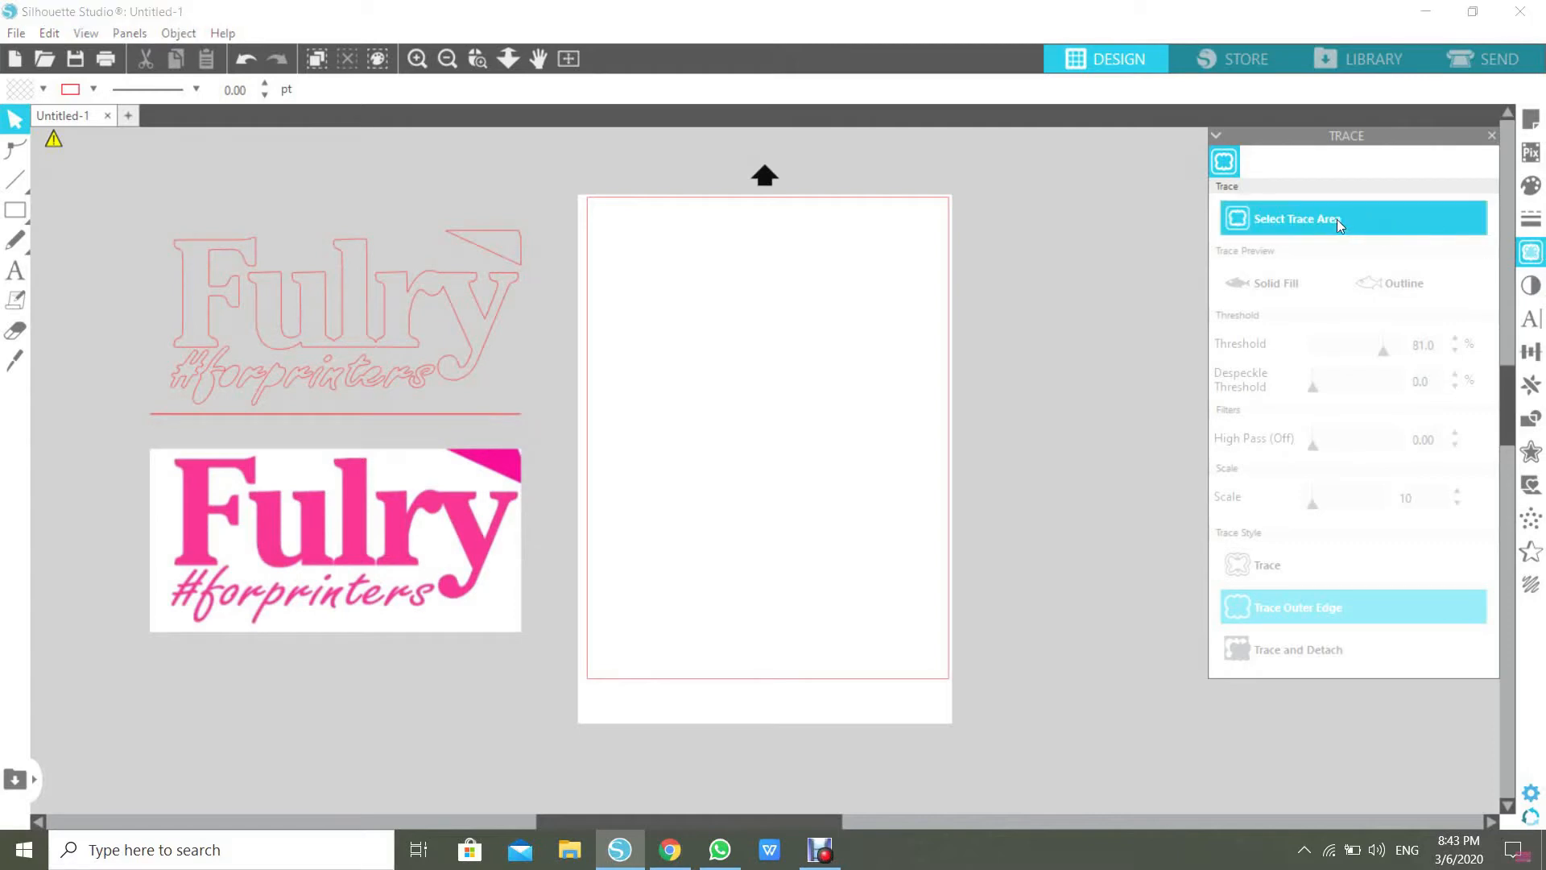
pyautogui.click(1531, 252)
pyautogui.click(1531, 252)
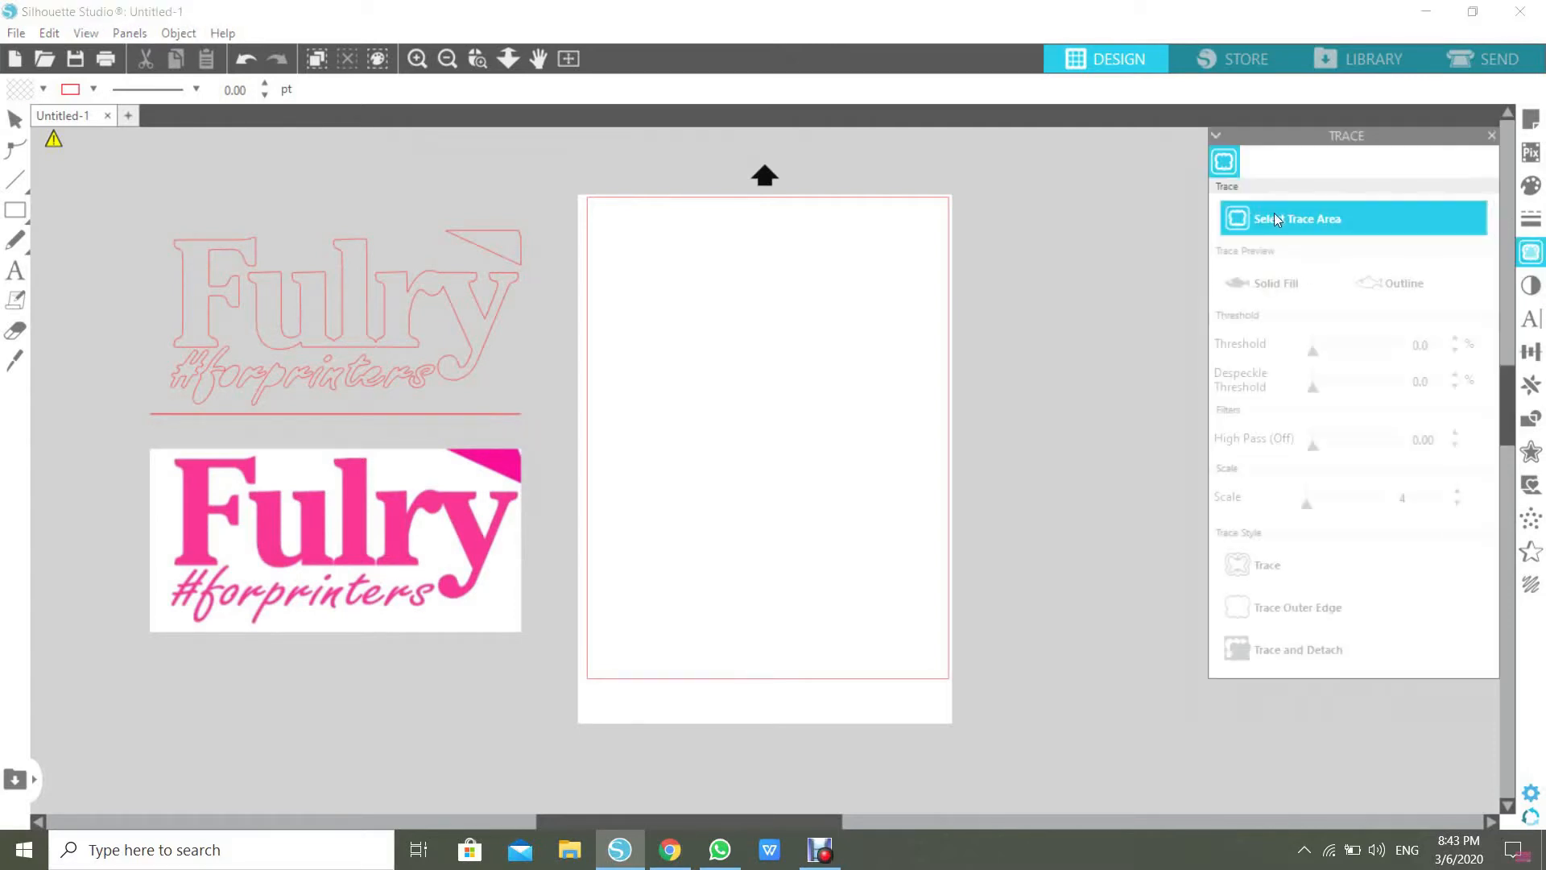
pyautogui.moveTo(92, 434)
pyautogui.mouseDown()
pyautogui.moveTo(320, 493)
pyautogui.moveTo(590, 614)
pyautogui.moveTo(555, 652)
pyautogui.mouseUp()
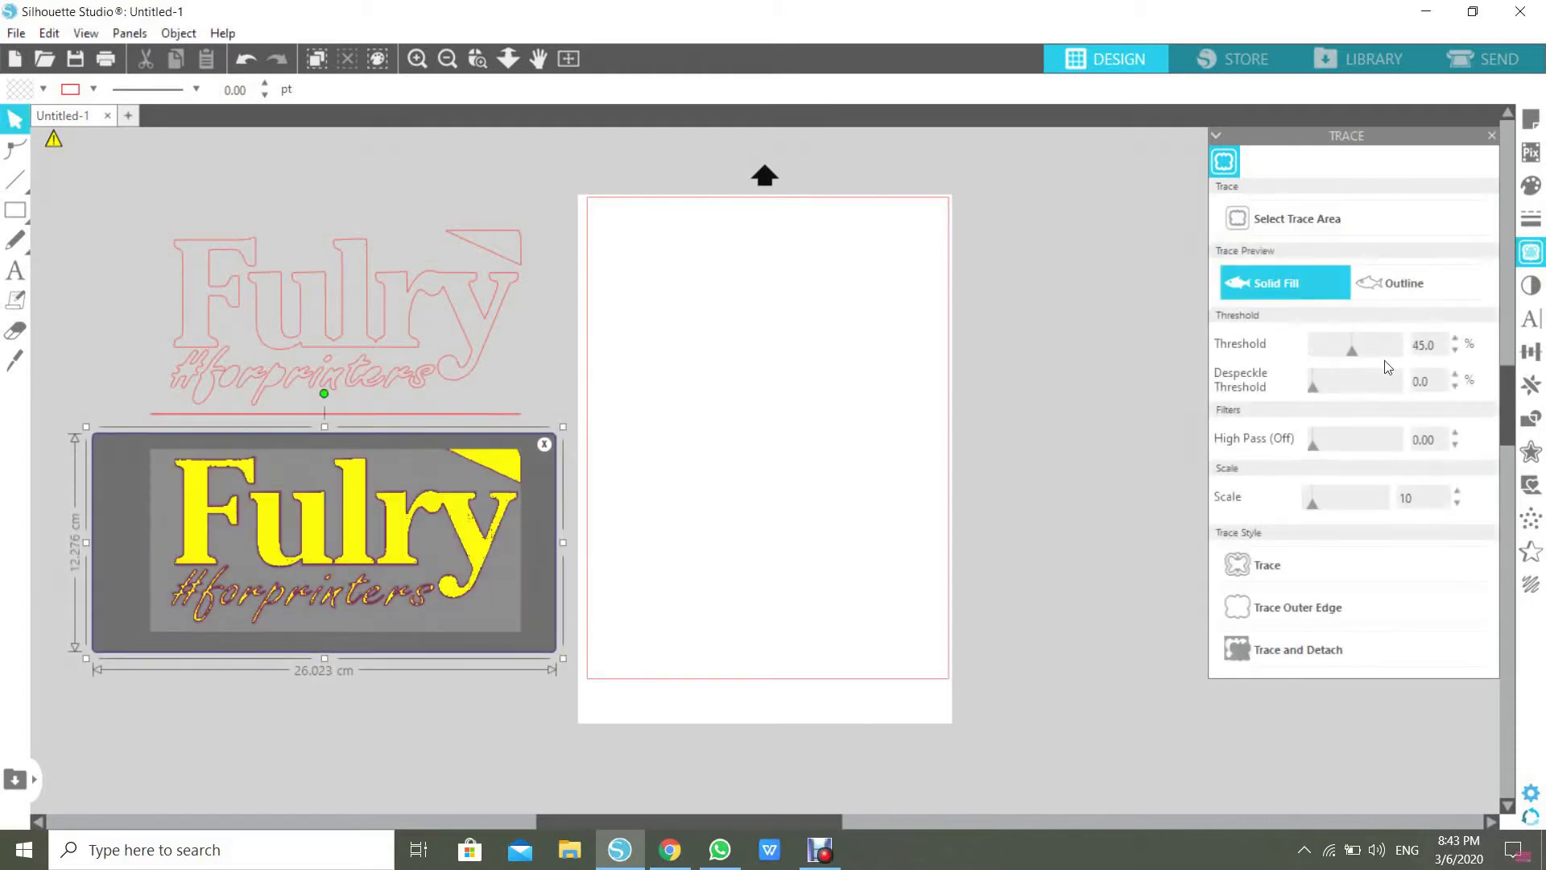
pyautogui.click(1386, 354)
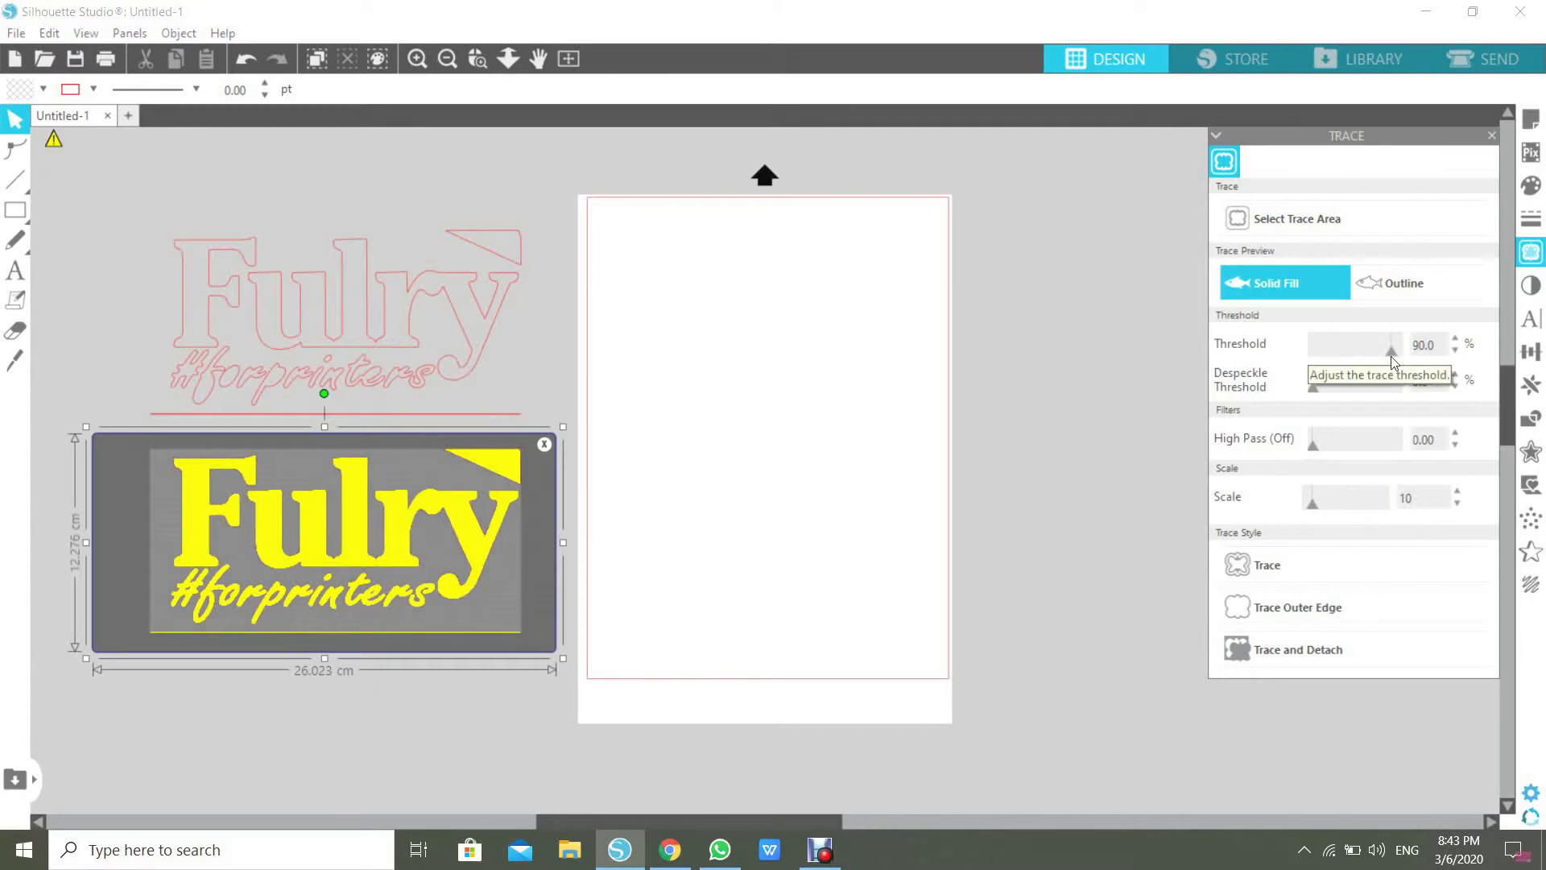
pyautogui.click(1248, 569)
pyautogui.moveTo(378, 467)
pyautogui.mouseDown()
pyautogui.moveTo(446, 520)
pyautogui.moveTo(870, 500)
pyautogui.moveTo(924, 445)
pyautogui.mouseUp()
pyautogui.click(1206, 557)
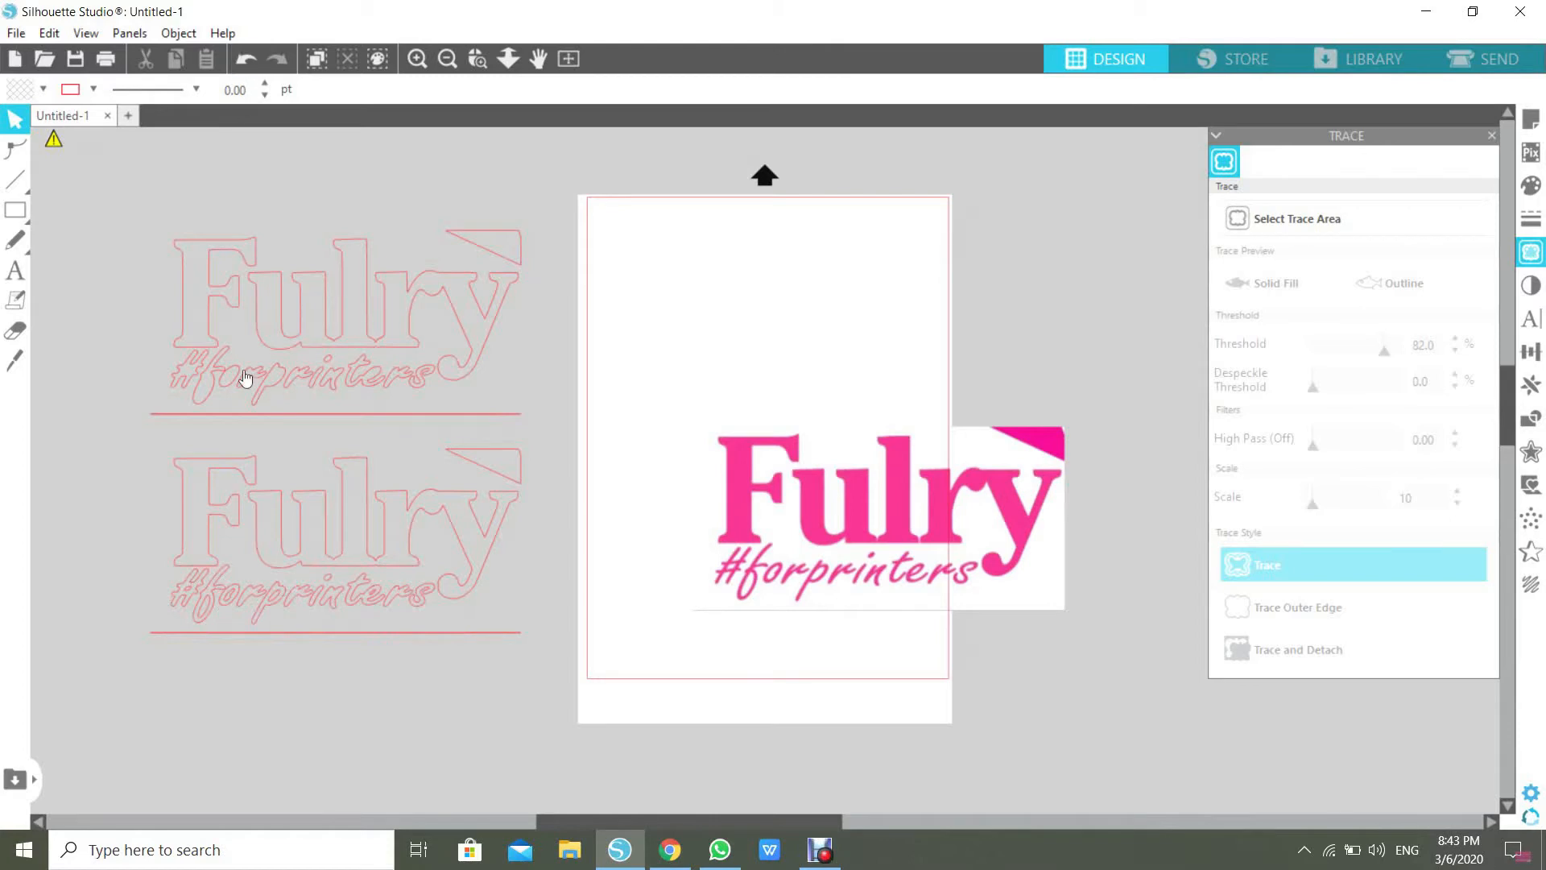
# Delete both traced outlines and move the logo image back to the left of the page.
pyautogui.moveTo(181, 293); pyautogui.dragTo(462, 641)
pyautogui.rightClick(401, 317)
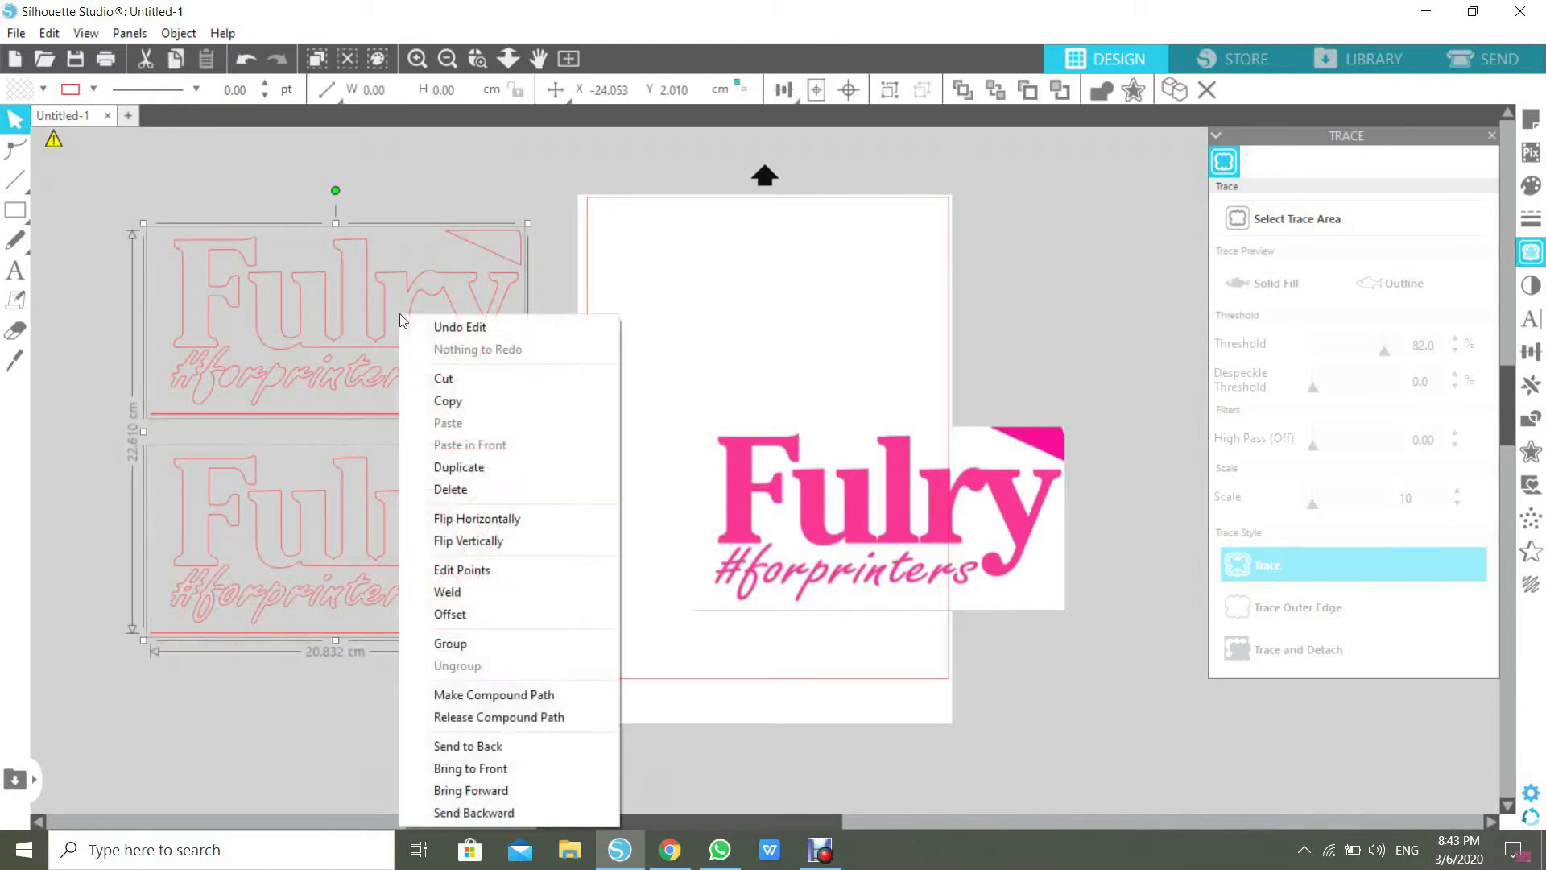
pyautogui.click(441, 489)
pyautogui.moveTo(934, 527); pyautogui.dragTo(376, 336)
# Trace the whole Fulry logo with the standard Trace style at an 82% threshold.
pyautogui.click(1284, 219)
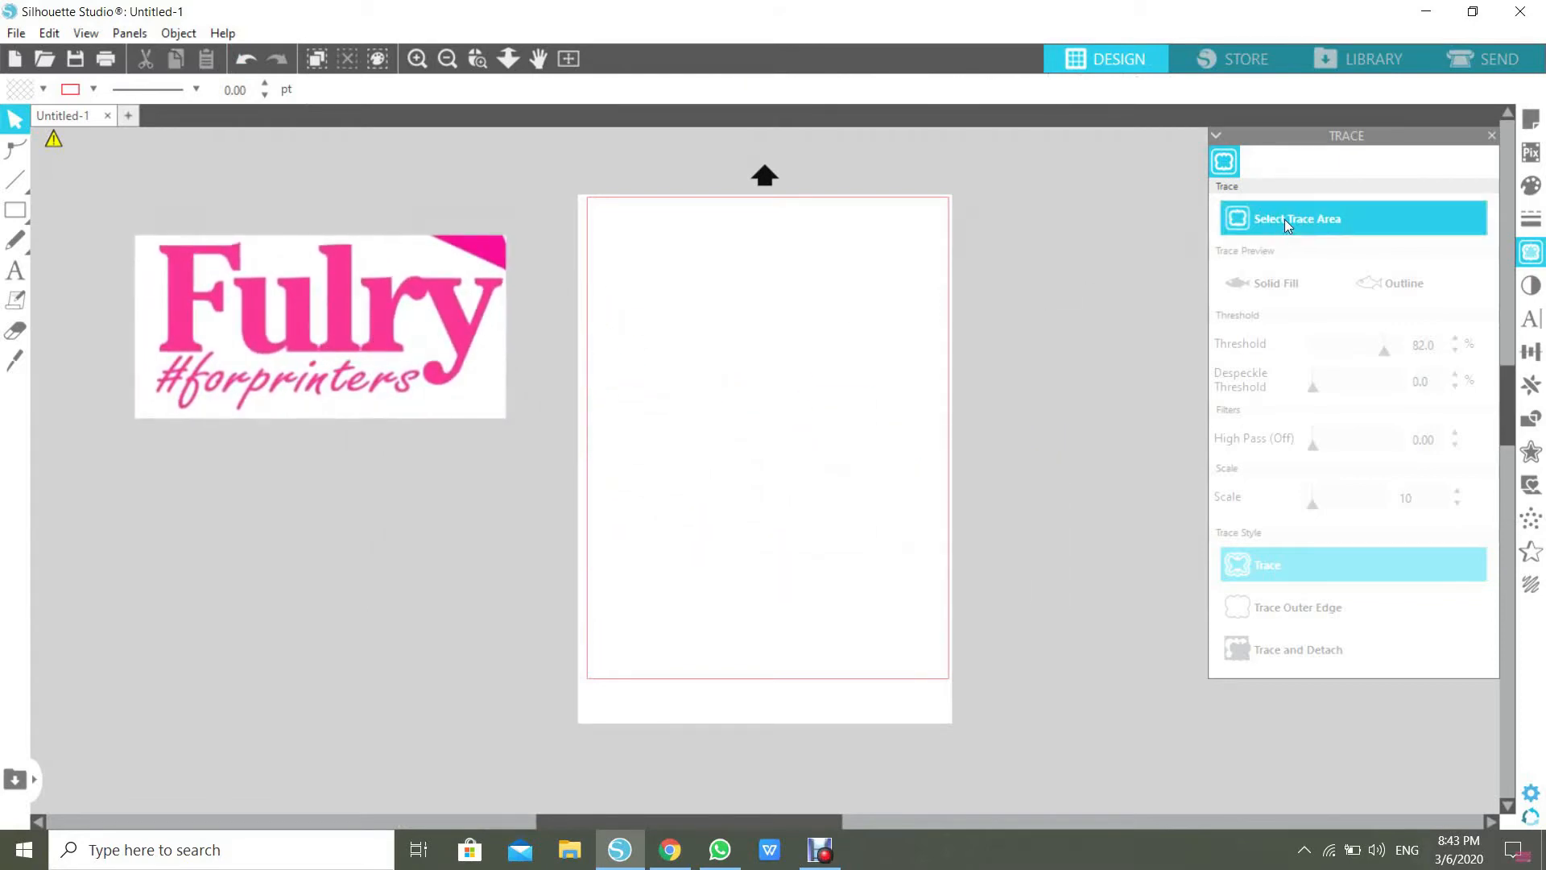
pyautogui.moveTo(99, 203)
pyautogui.mouseDown()
pyautogui.moveTo(388, 541)
pyautogui.moveTo(536, 568)
pyautogui.mouseUp()
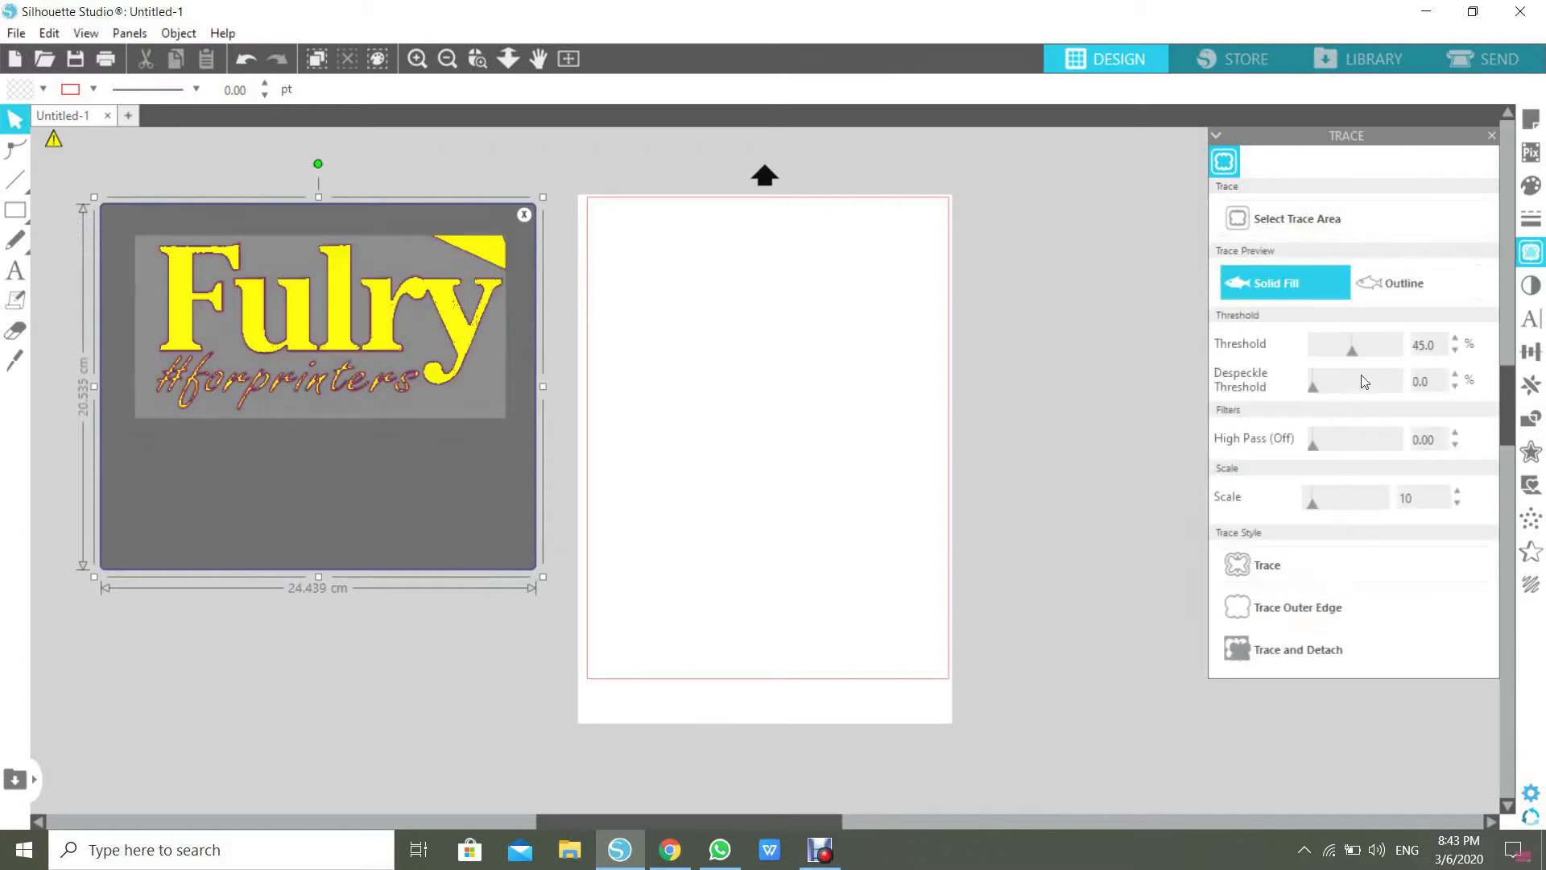
pyautogui.click(1264, 566)
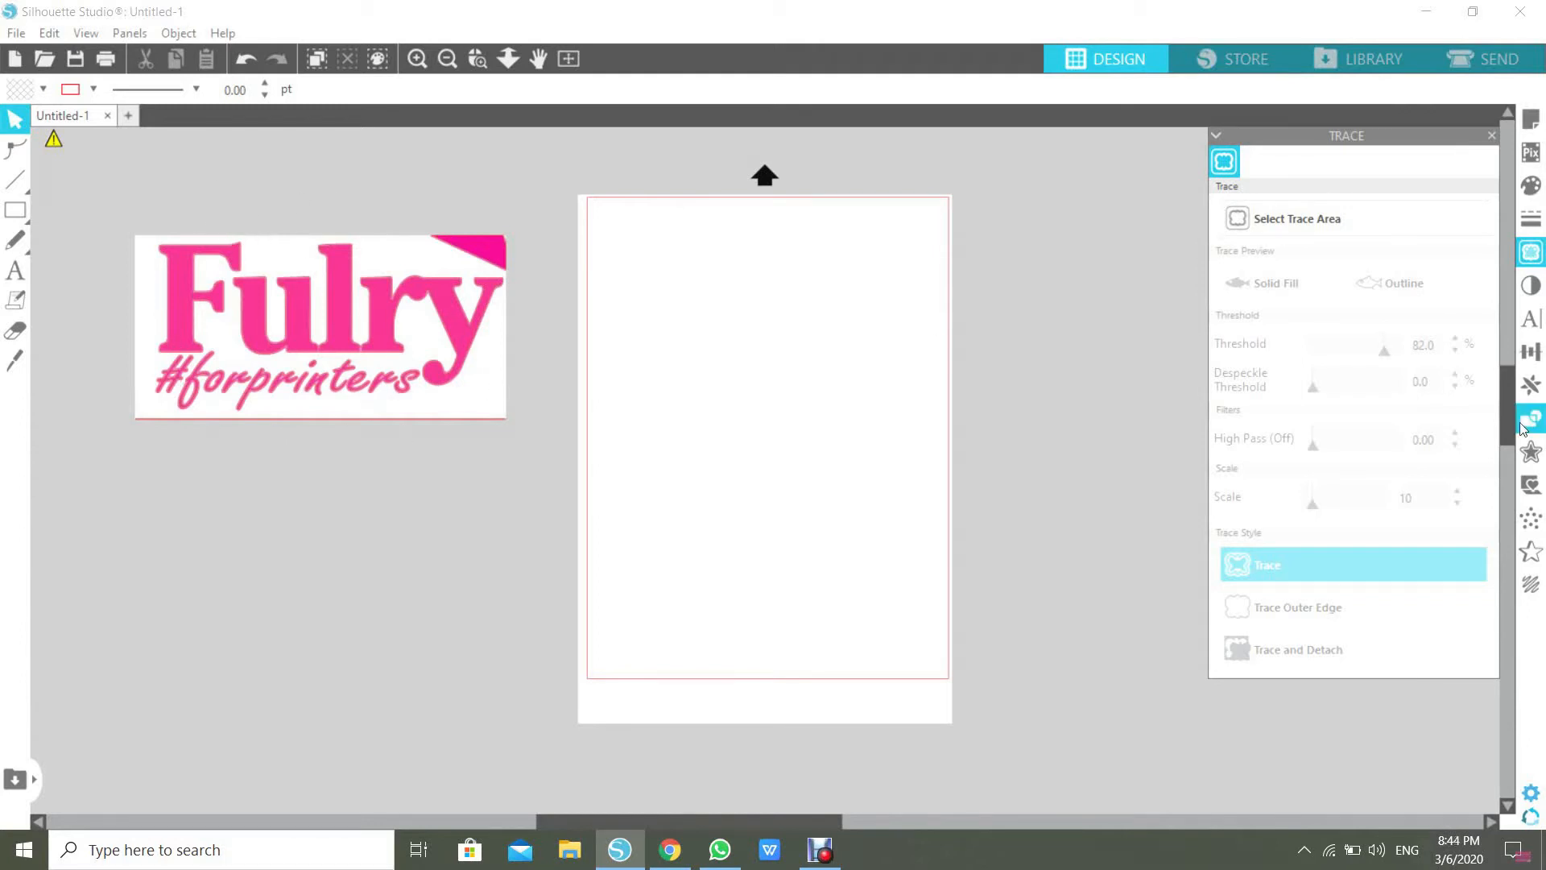
# Crop the logo image to its traced outline so the white background is removed.
pyautogui.moveTo(91, 176); pyautogui.dragTo(510, 370)
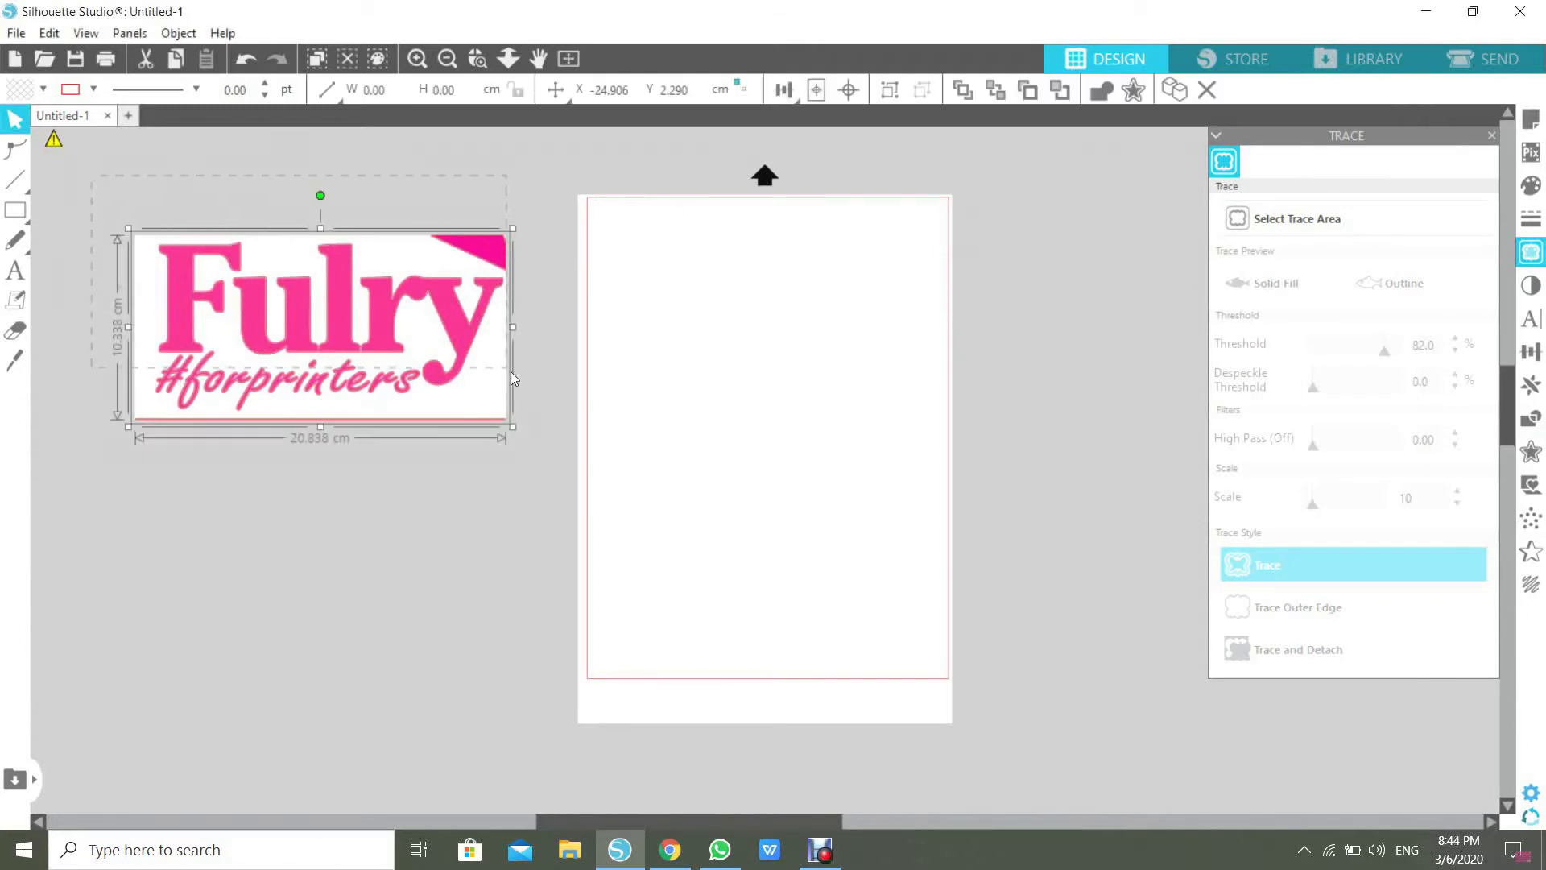
pyautogui.click(1530, 418)
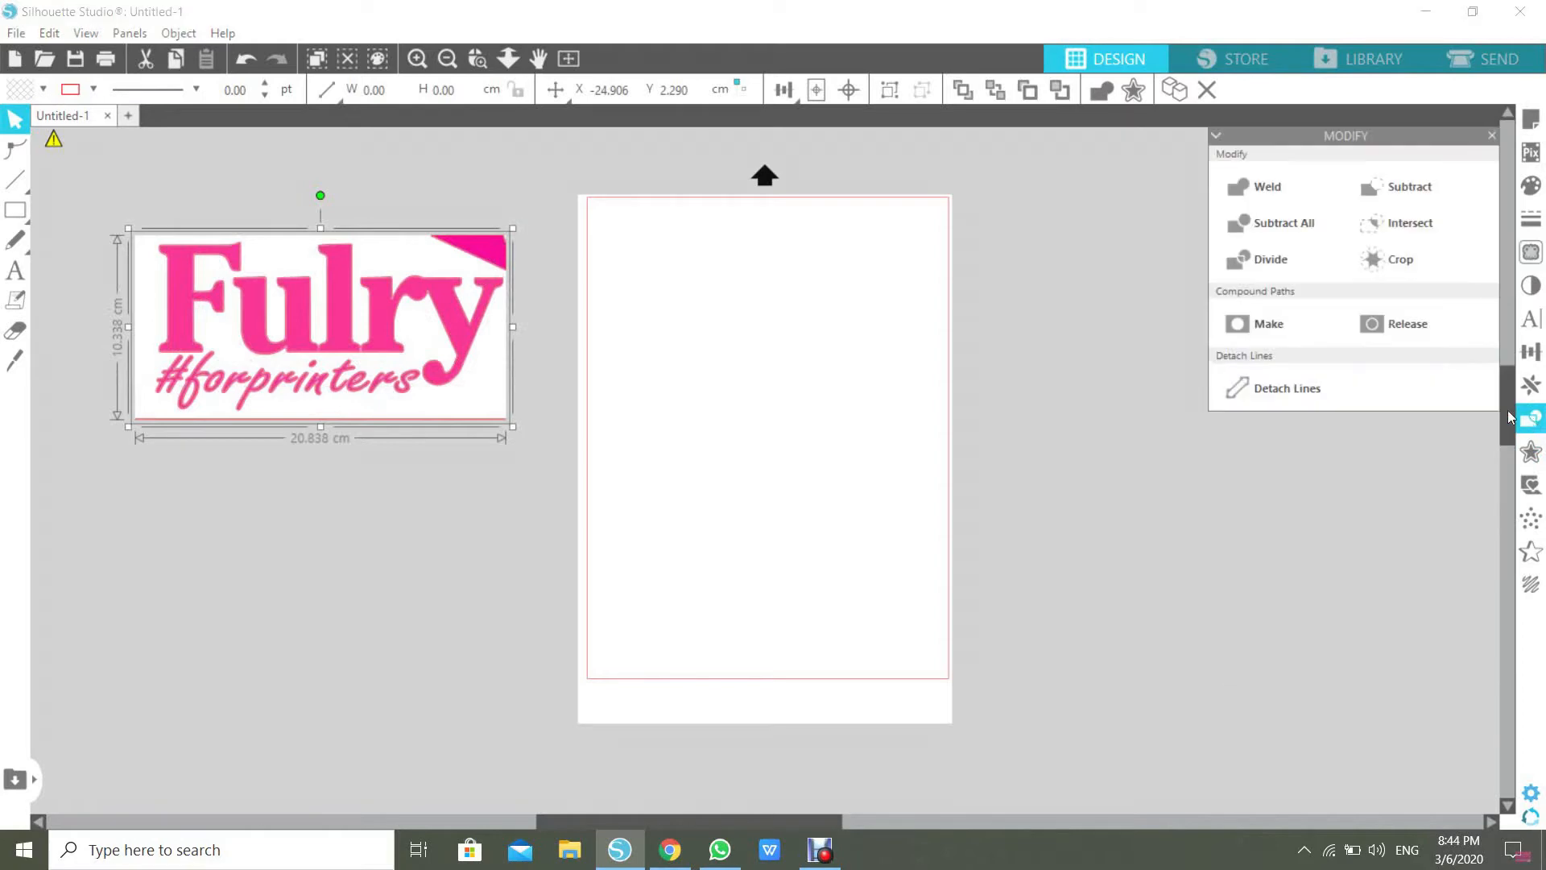
pyautogui.click(1378, 256)
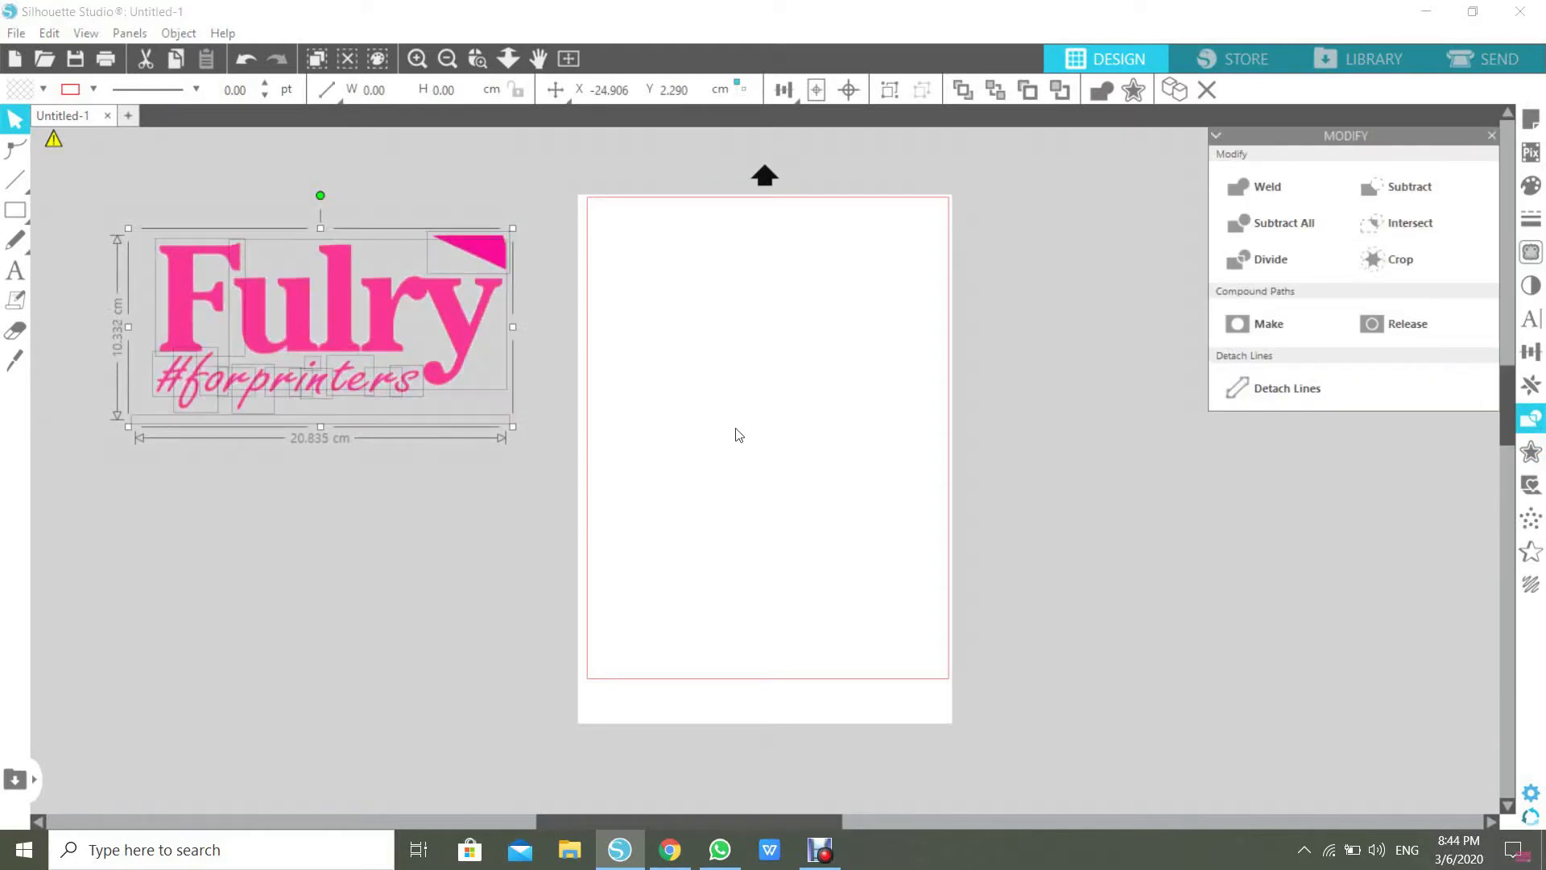
pyautogui.click(455, 520)
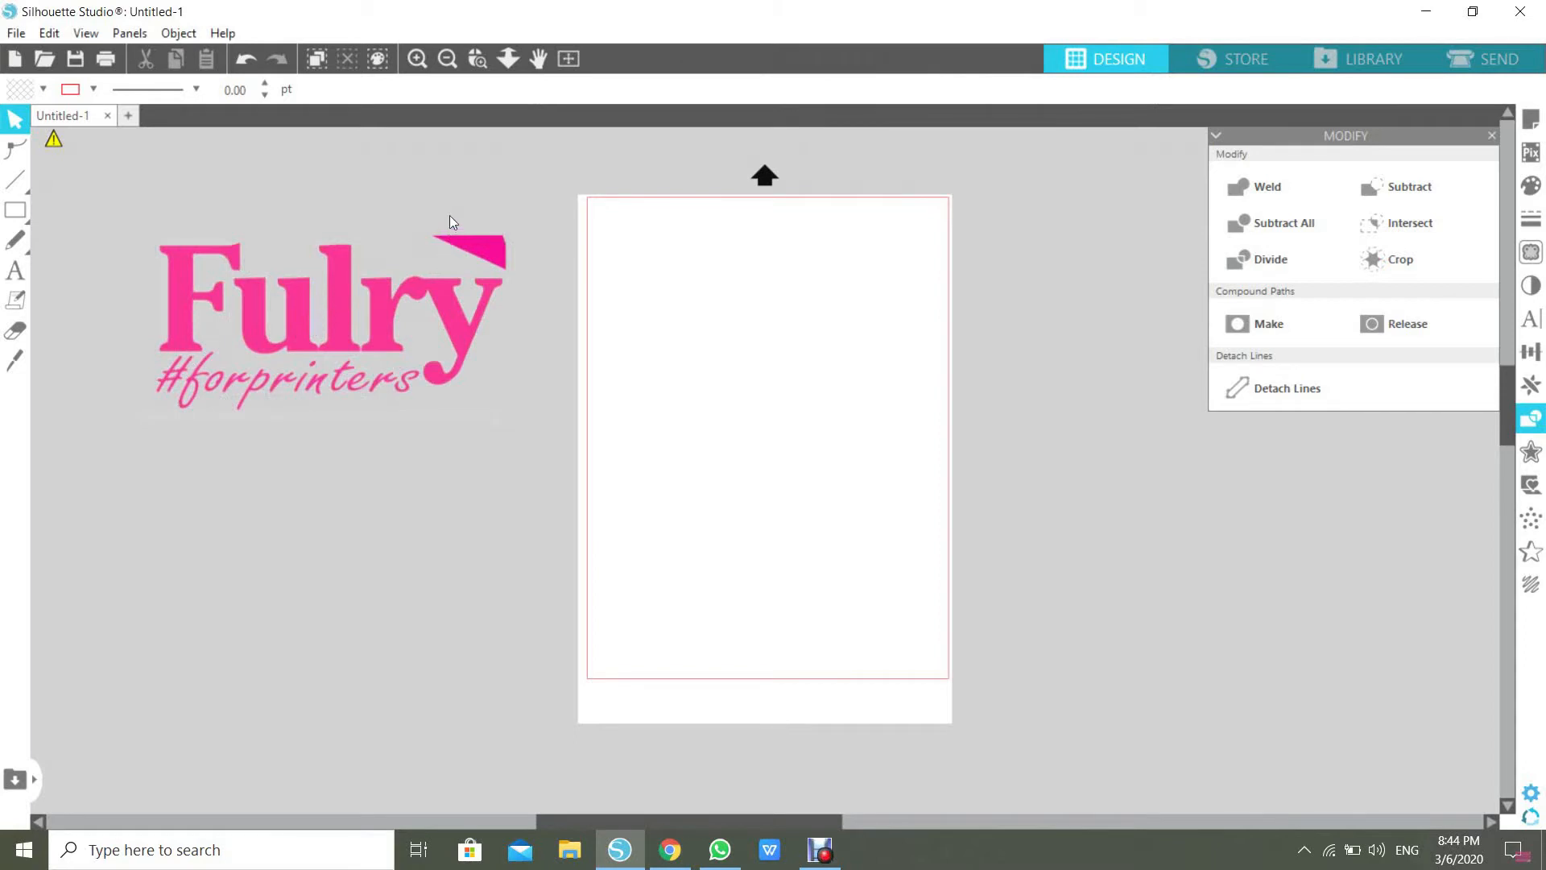
# Move the pink corner triangle away from the logo to the empty area right of the page.
pyautogui.click(487, 248)
pyautogui.moveTo(490, 250); pyautogui.dragTo(1354, 570)
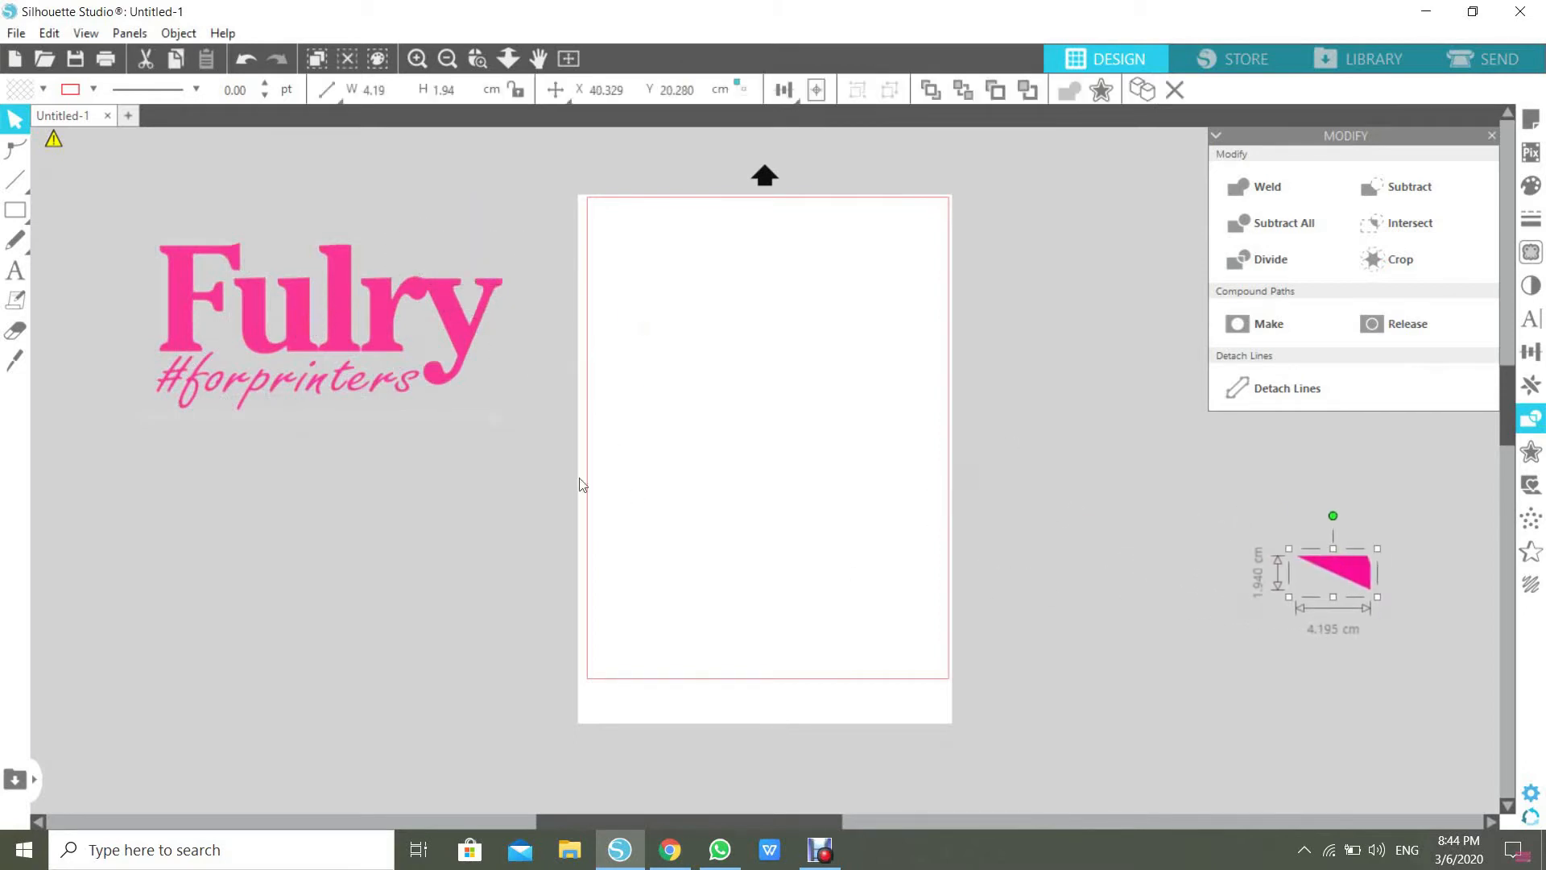
pyautogui.click(441, 483)
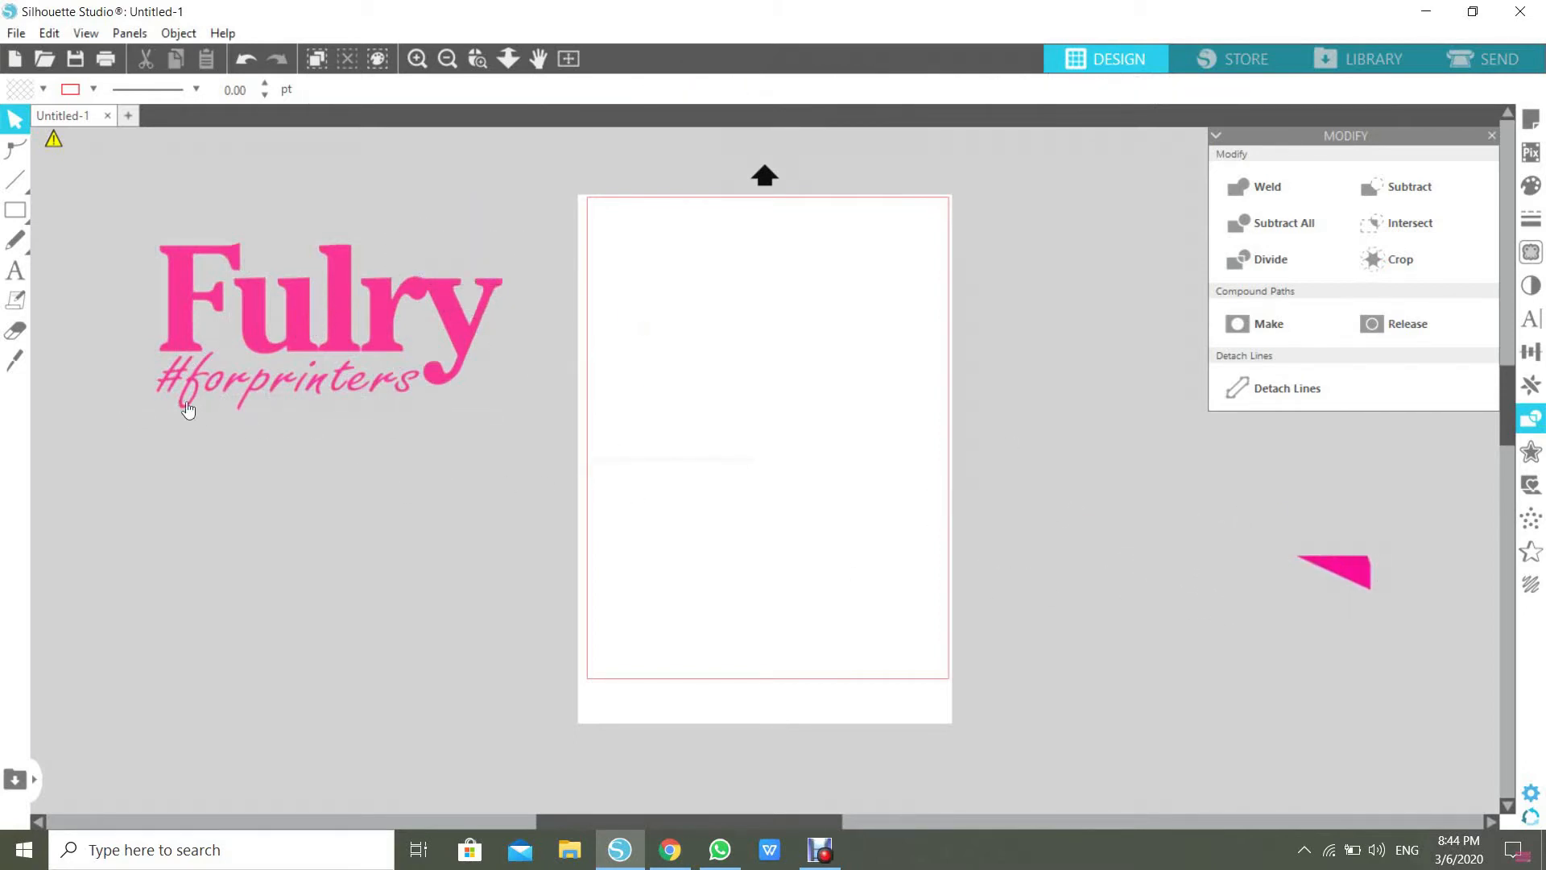
# Move the "#forprinters" letters and the thin leftover line to the triangle on the right of the page.
pyautogui.moveTo(138, 377); pyautogui.dragTo(390, 448)
pyautogui.moveTo(280, 384); pyautogui.dragTo(1340, 562)
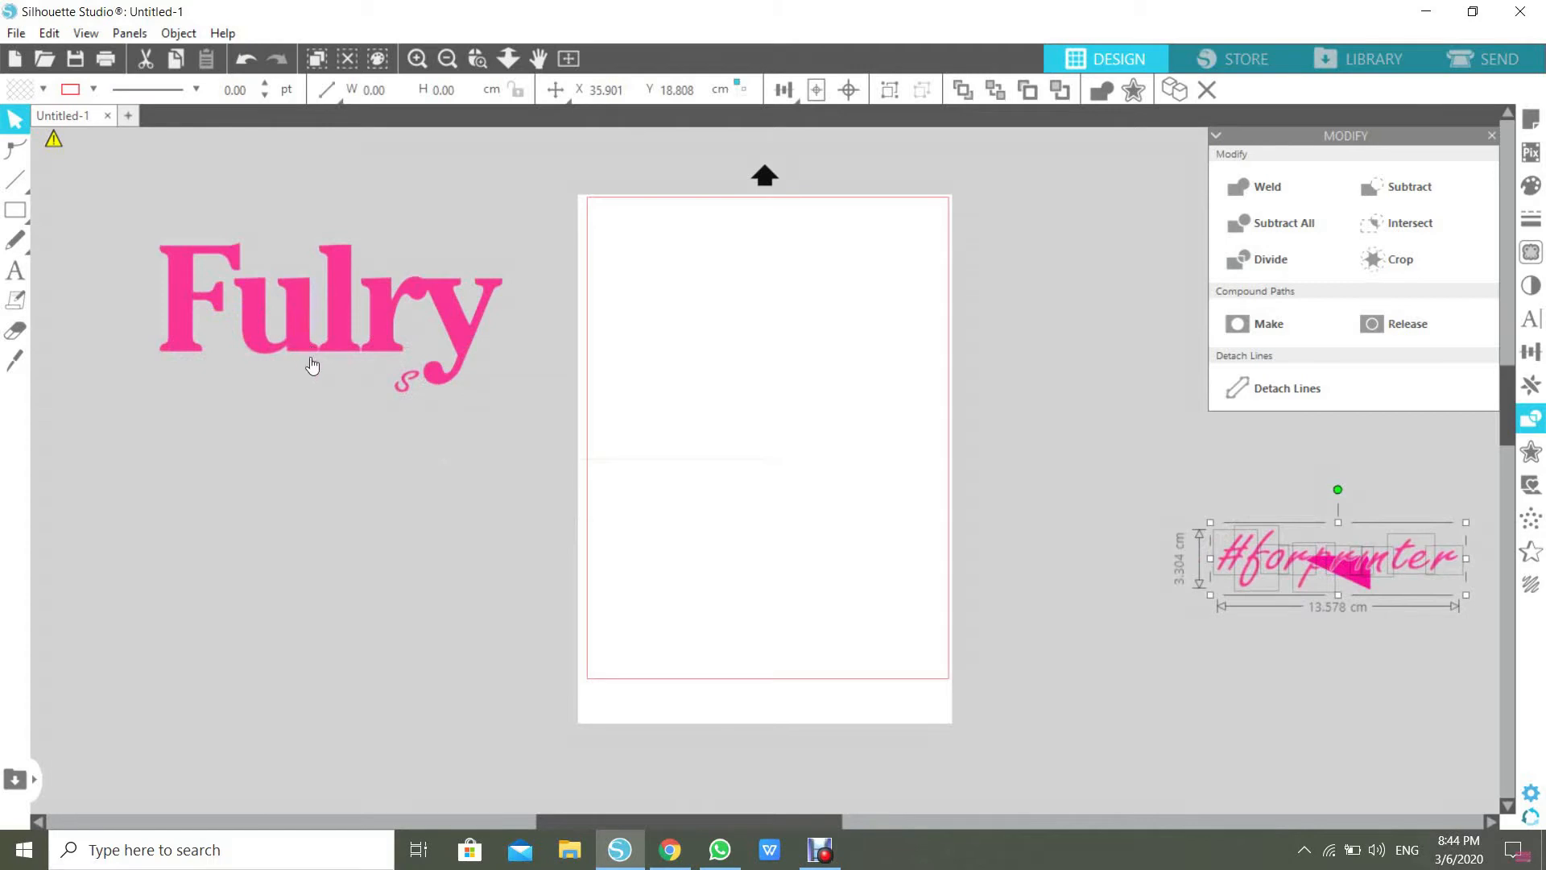
pyautogui.moveTo(309, 357); pyautogui.dragTo(351, 413)
pyautogui.click(1087, 546)
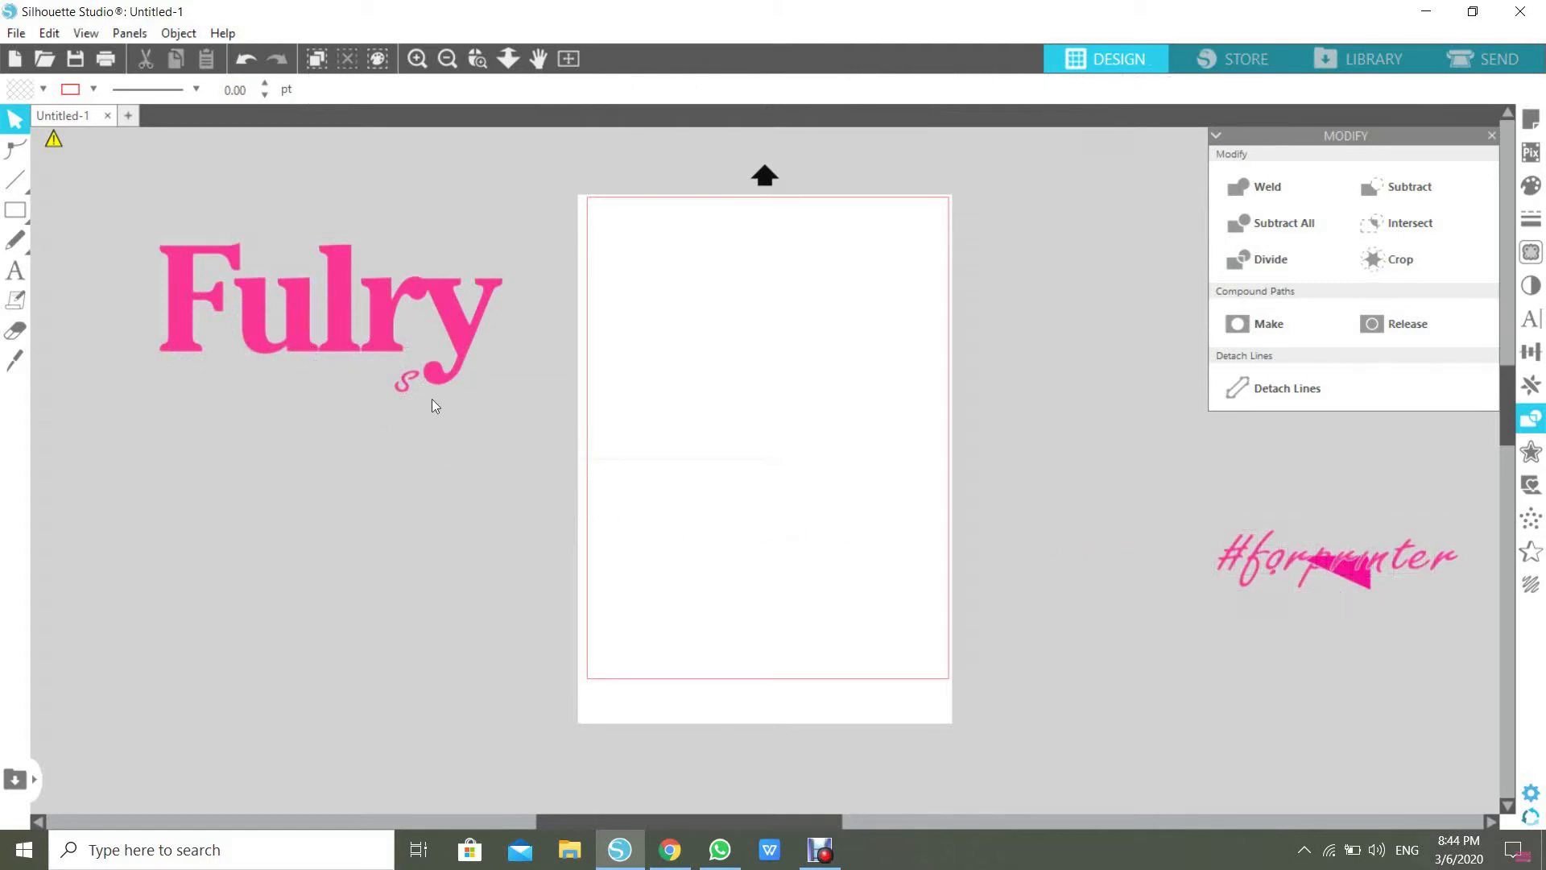
pyautogui.moveTo(401, 386); pyautogui.dragTo(1301, 602)
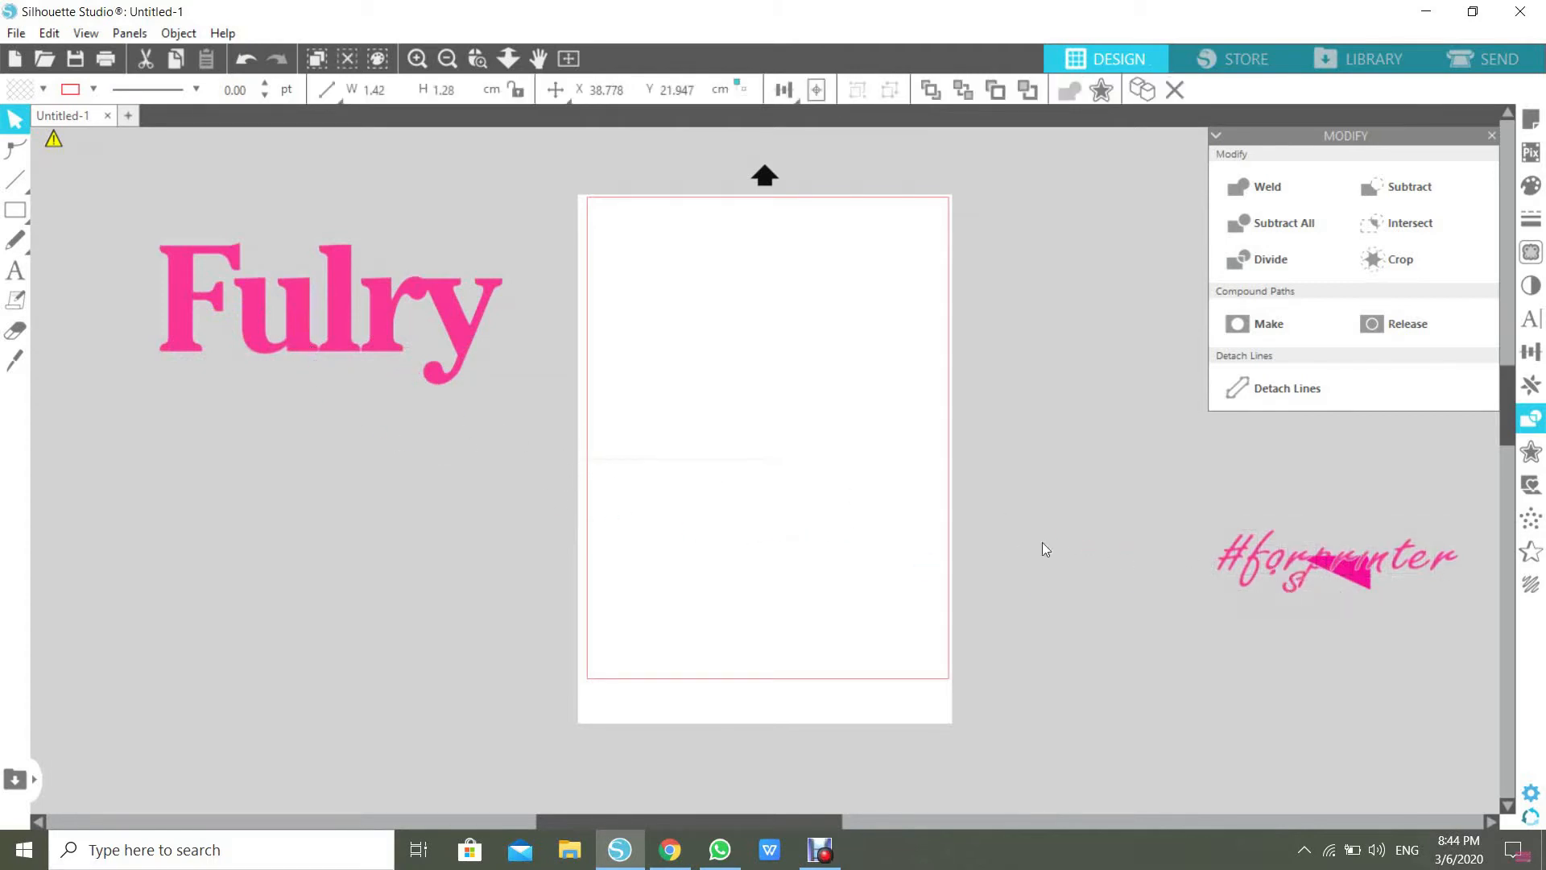
pyautogui.click(709, 463)
pyautogui.moveTo(700, 467); pyautogui.dragTo(1348, 573)
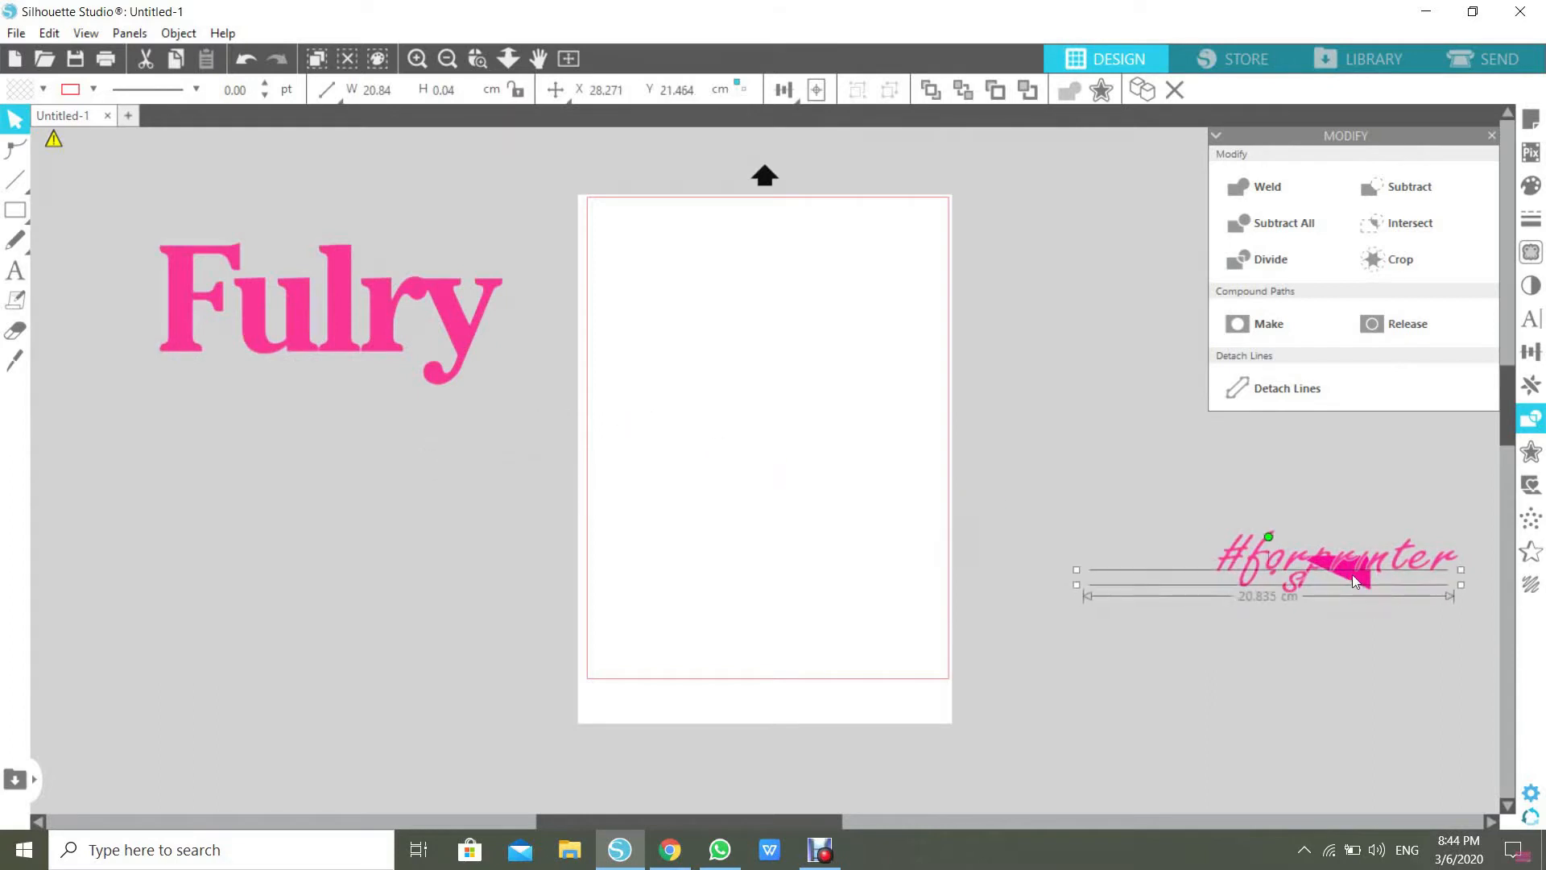
# Group the separate pieces of the pink Fulry lettering into one object.
pyautogui.click(303, 396)
pyautogui.click(484, 379)
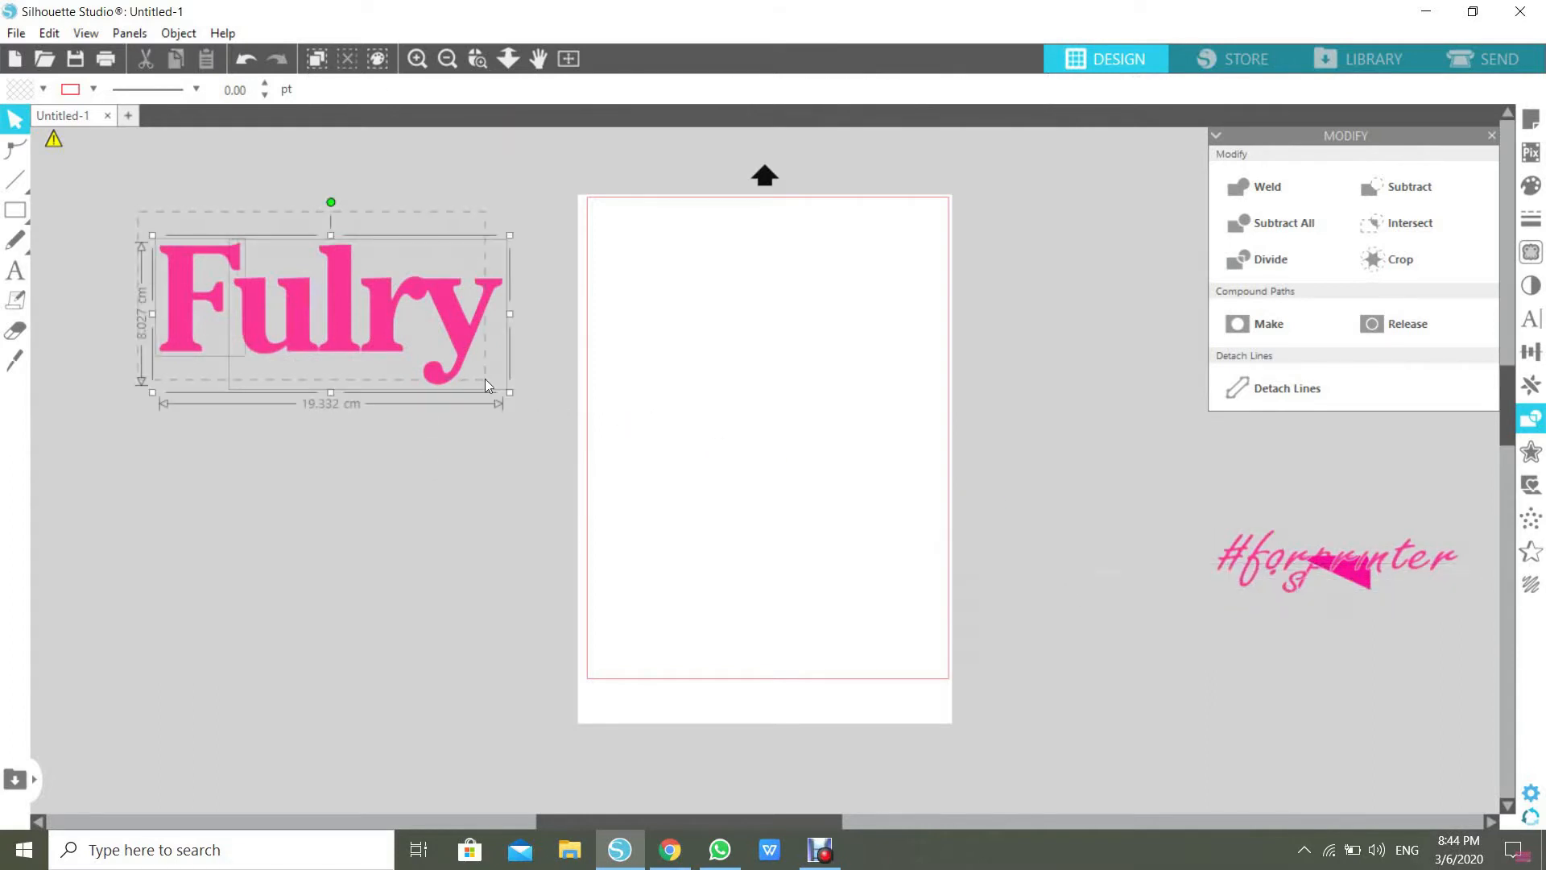
pyautogui.rightClick(369, 299)
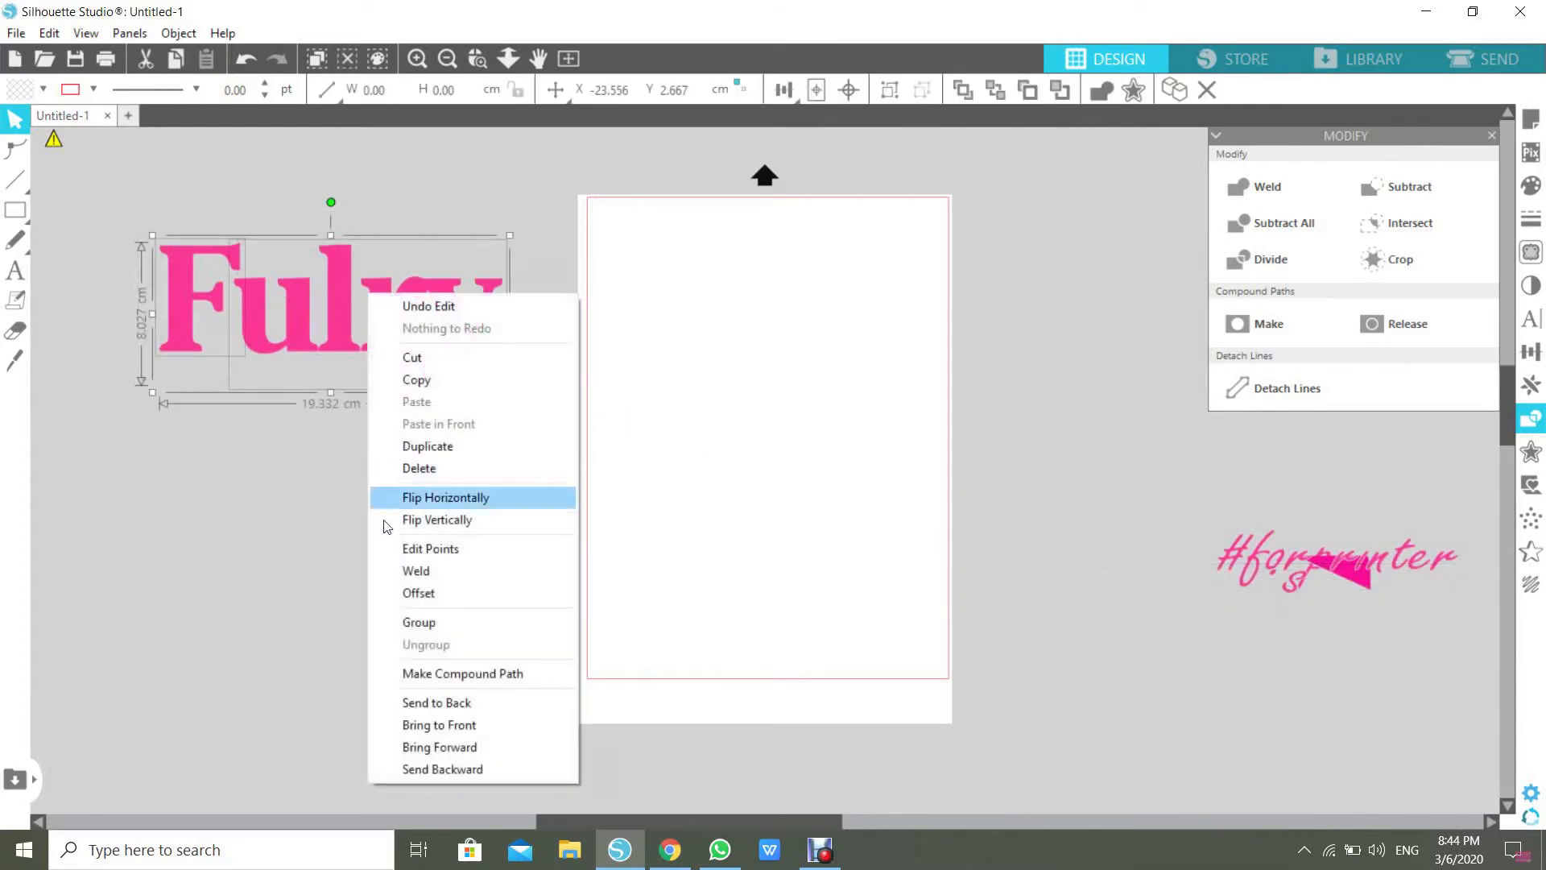
pyautogui.click(387, 625)
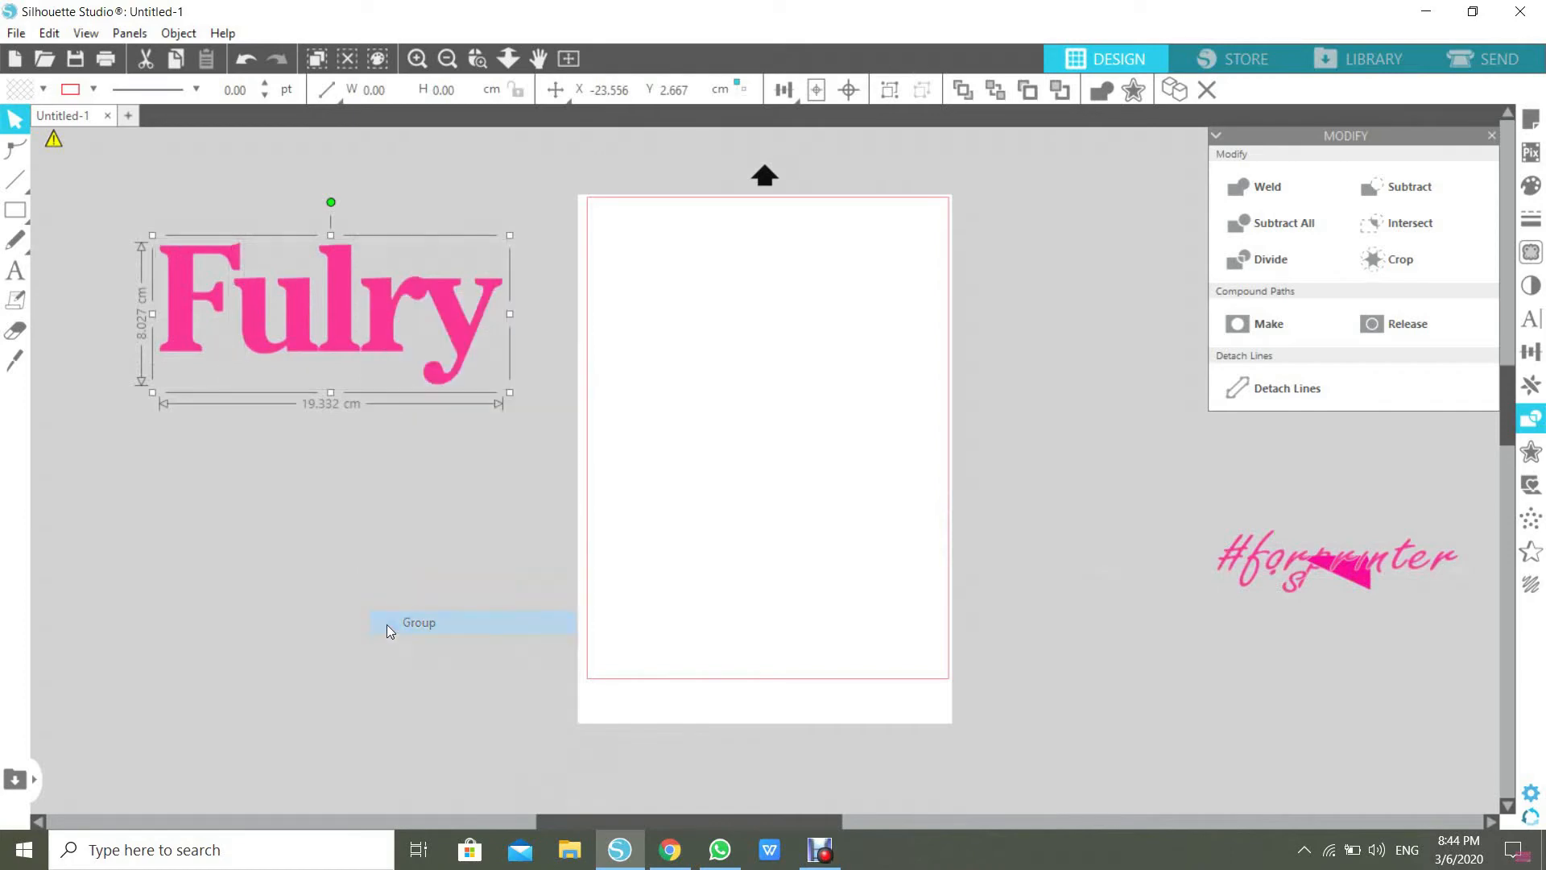
pyautogui.click(370, 422)
# Trace the outer edge of the whole Fulry lettering with the threshold set to 85%.
pyautogui.click(1529, 248)
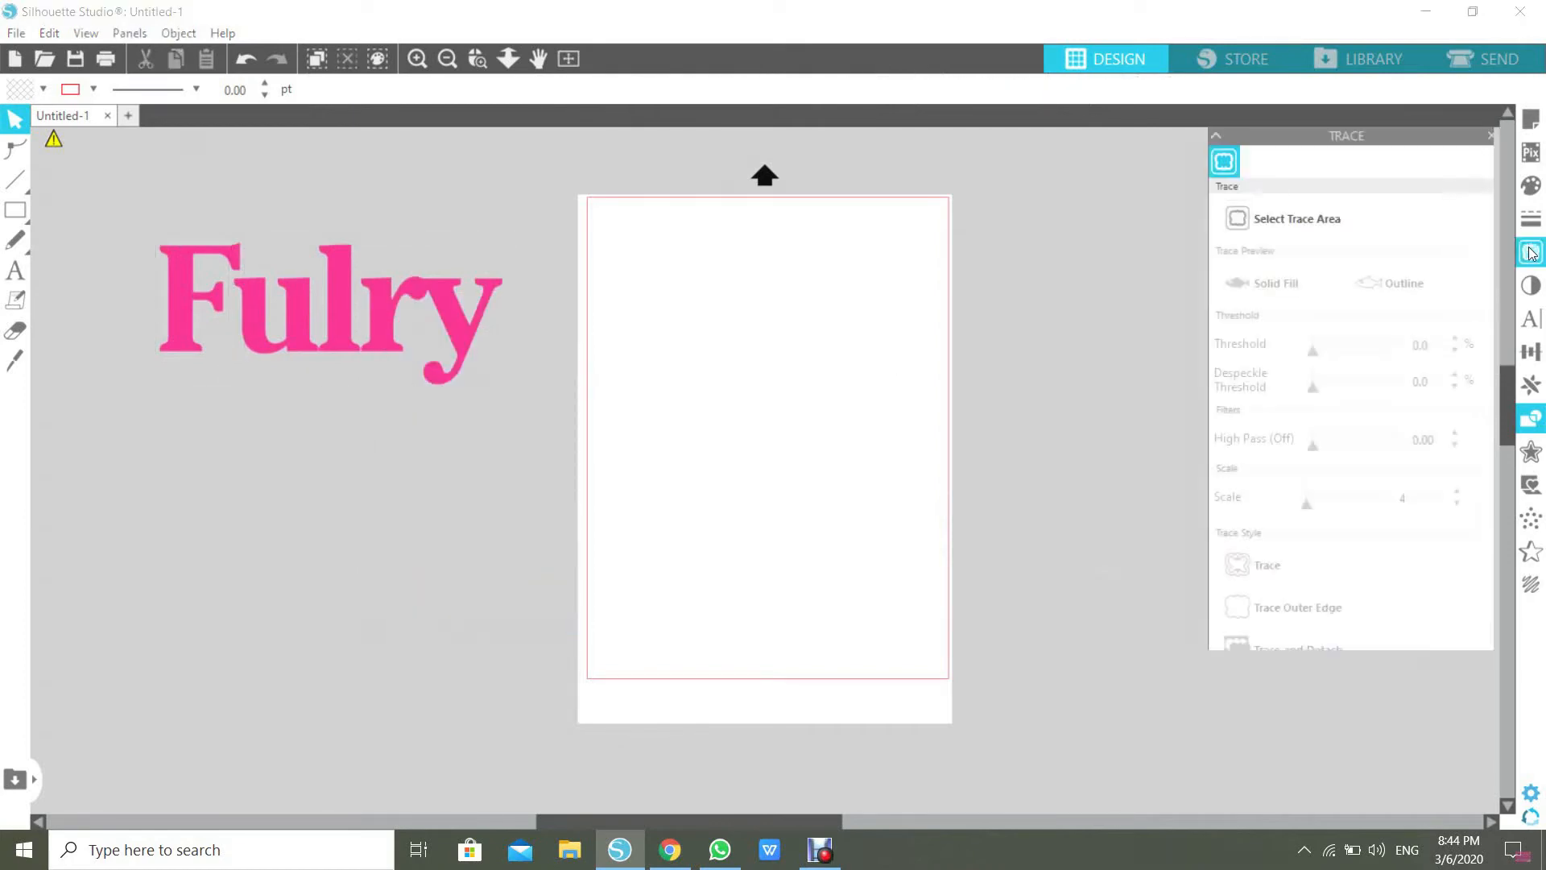
pyautogui.click(1275, 218)
pyautogui.moveTo(126, 210); pyautogui.dragTo(531, 414)
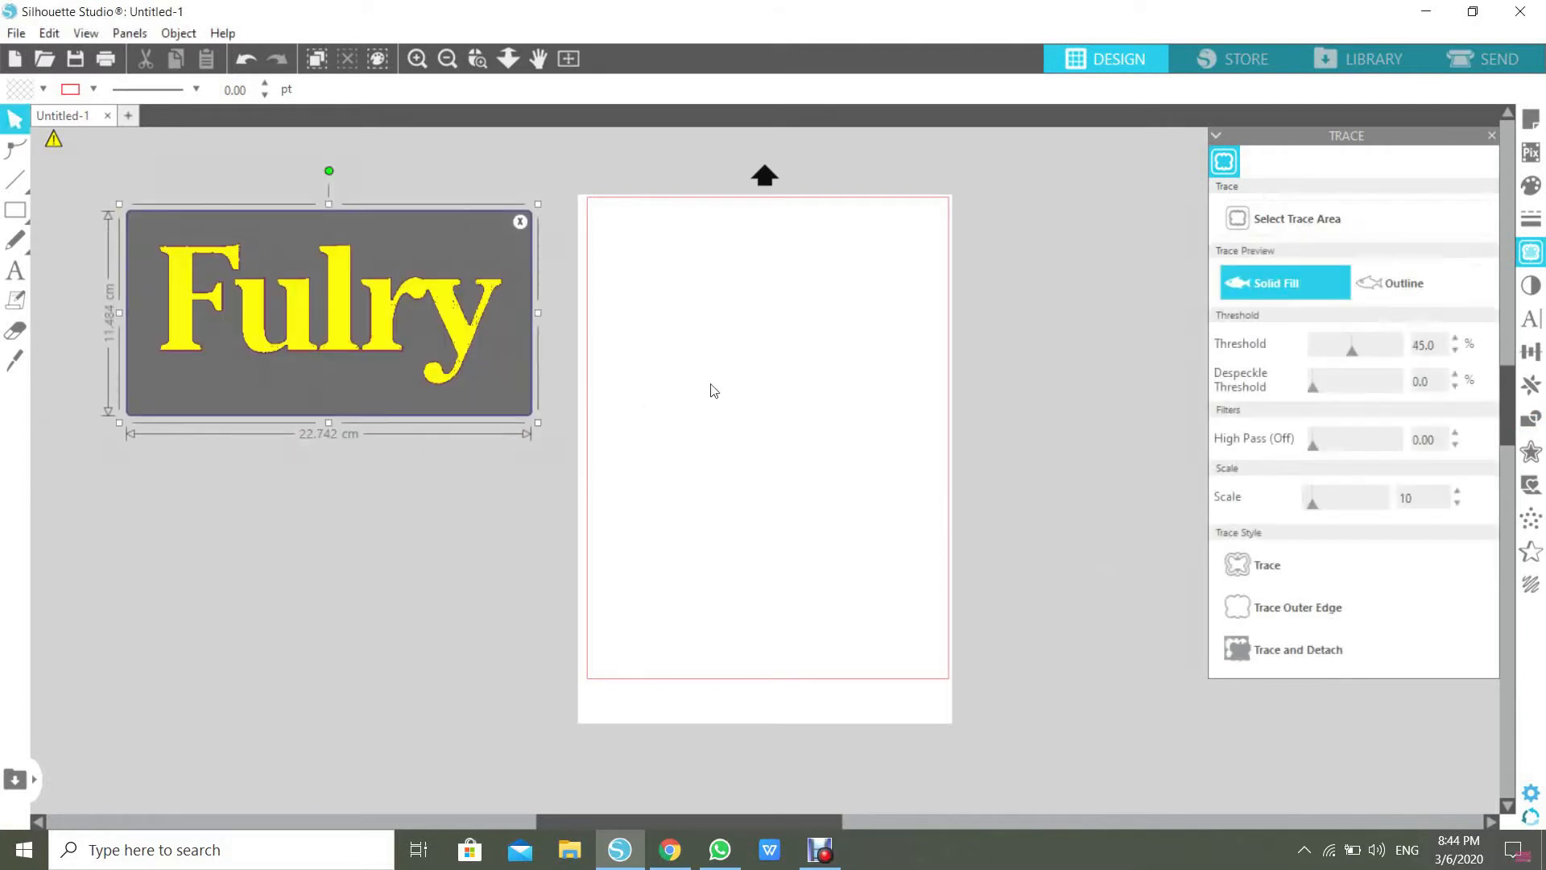
pyautogui.click(1388, 352)
pyautogui.moveTo(1388, 357); pyautogui.dragTo(1386, 361)
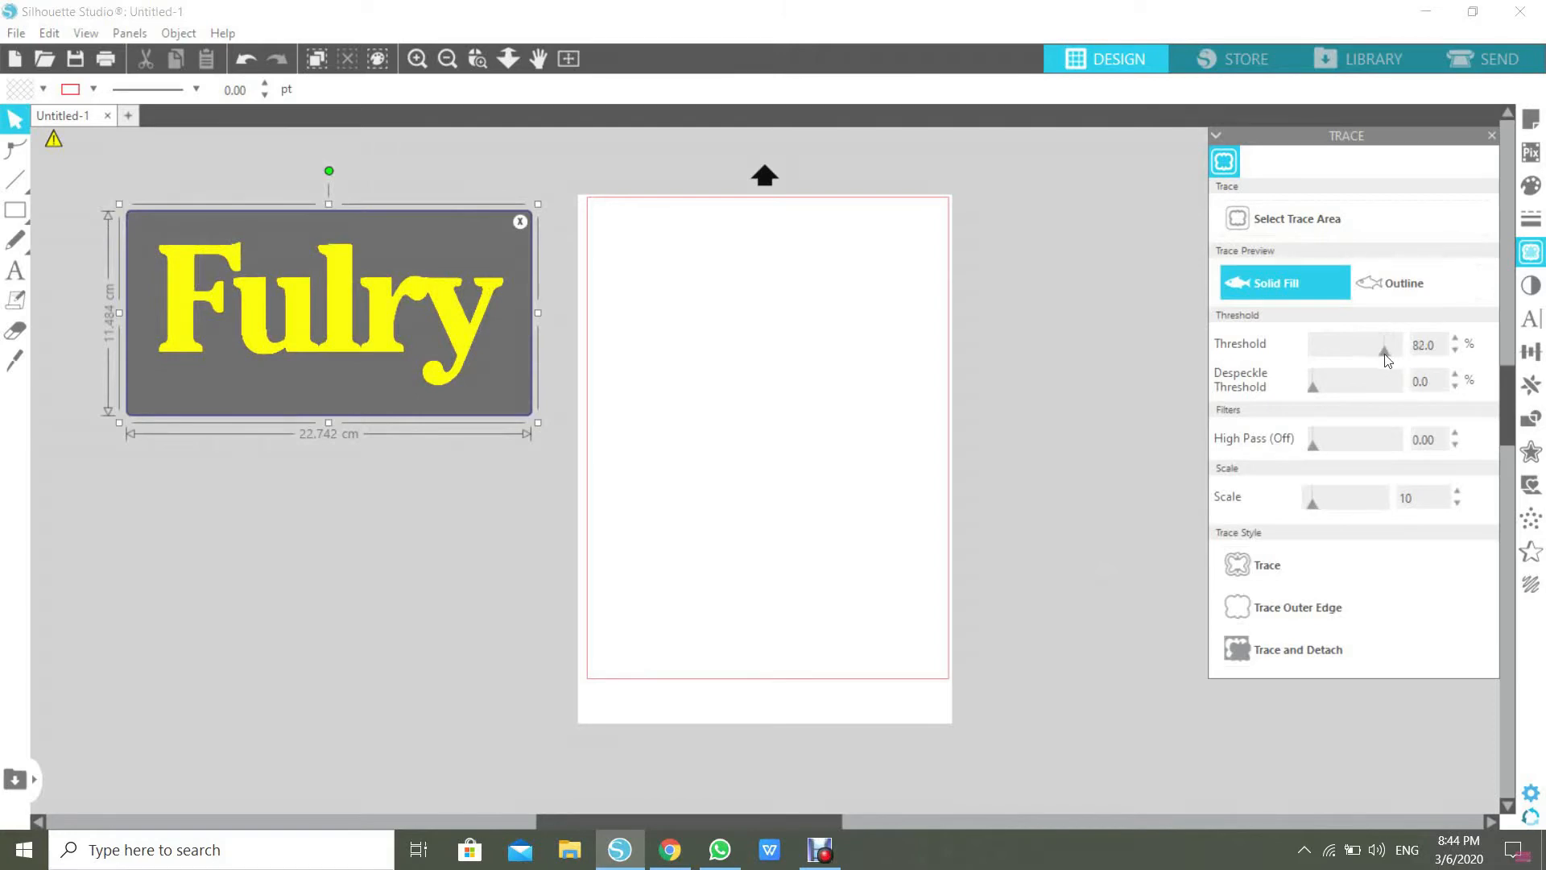
pyautogui.moveTo(1384, 360); pyautogui.dragTo(1388, 362)
pyautogui.moveTo(1438, 338); pyautogui.dragTo(1406, 344)
pyautogui.write('85')
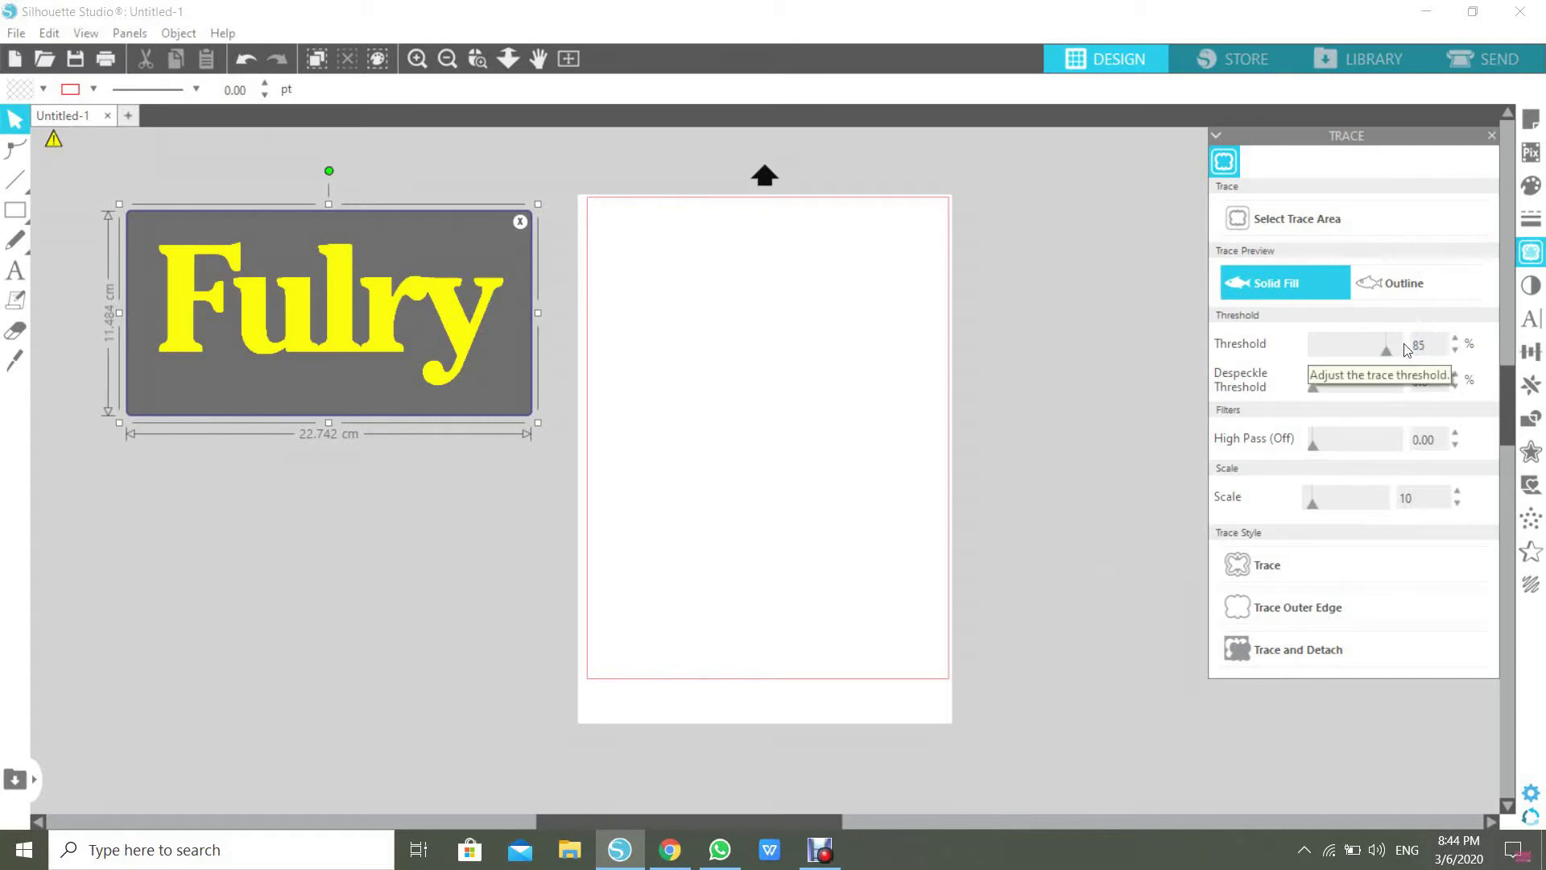
pyautogui.click(1314, 600)
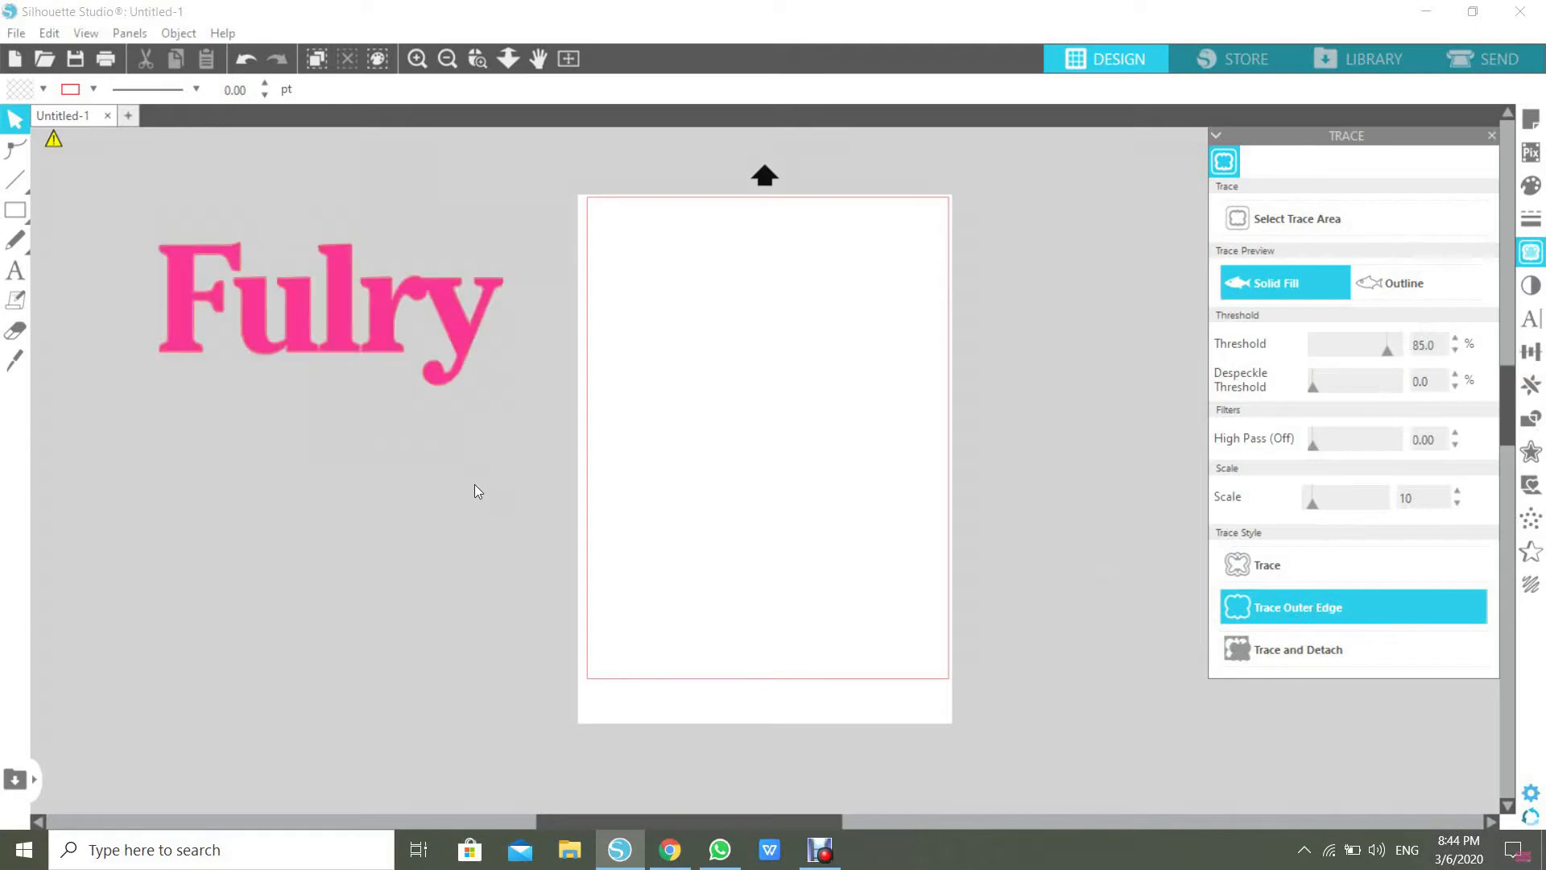
# Move the pink lettering down clear of its traced outline and select the outline for offsetting.
pyautogui.moveTo(379, 316); pyautogui.dragTo(372, 418)
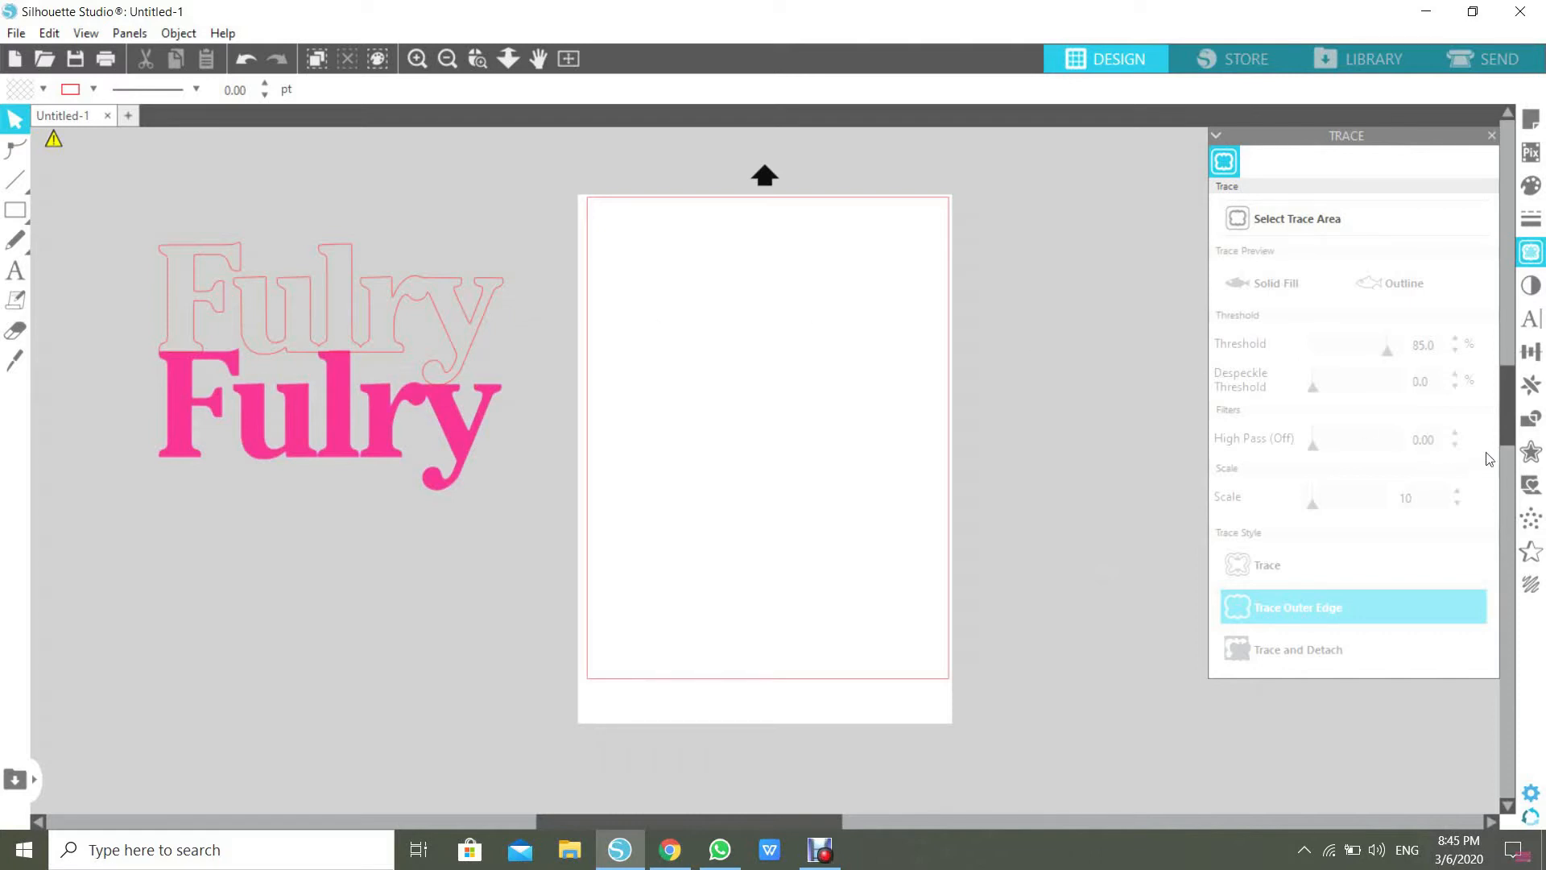
pyautogui.click(1530, 456)
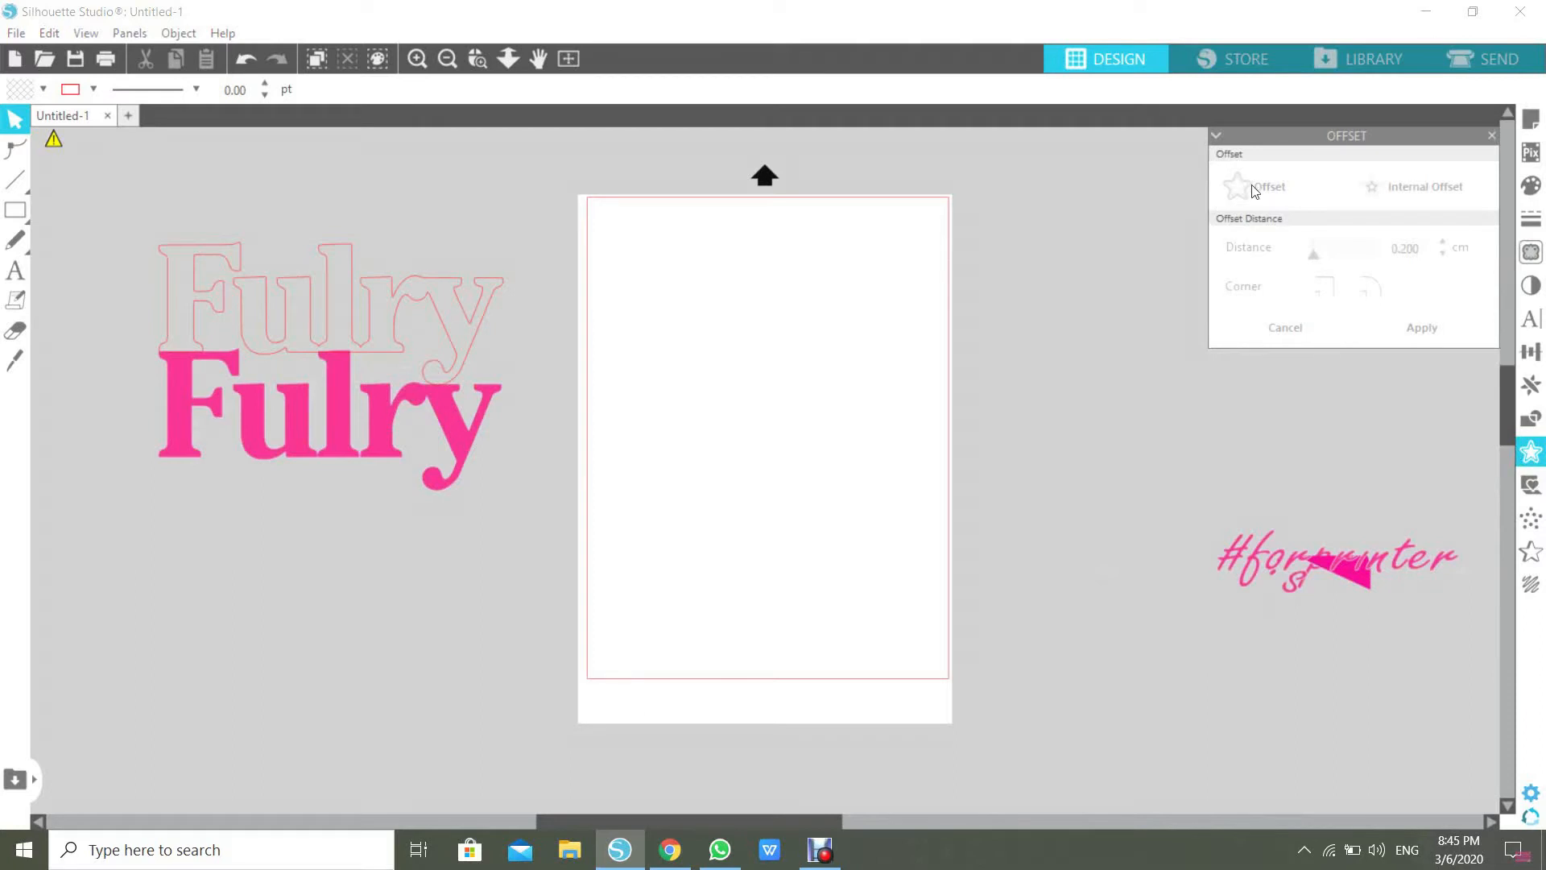
pyautogui.moveTo(342, 405); pyautogui.dragTo(340, 298)
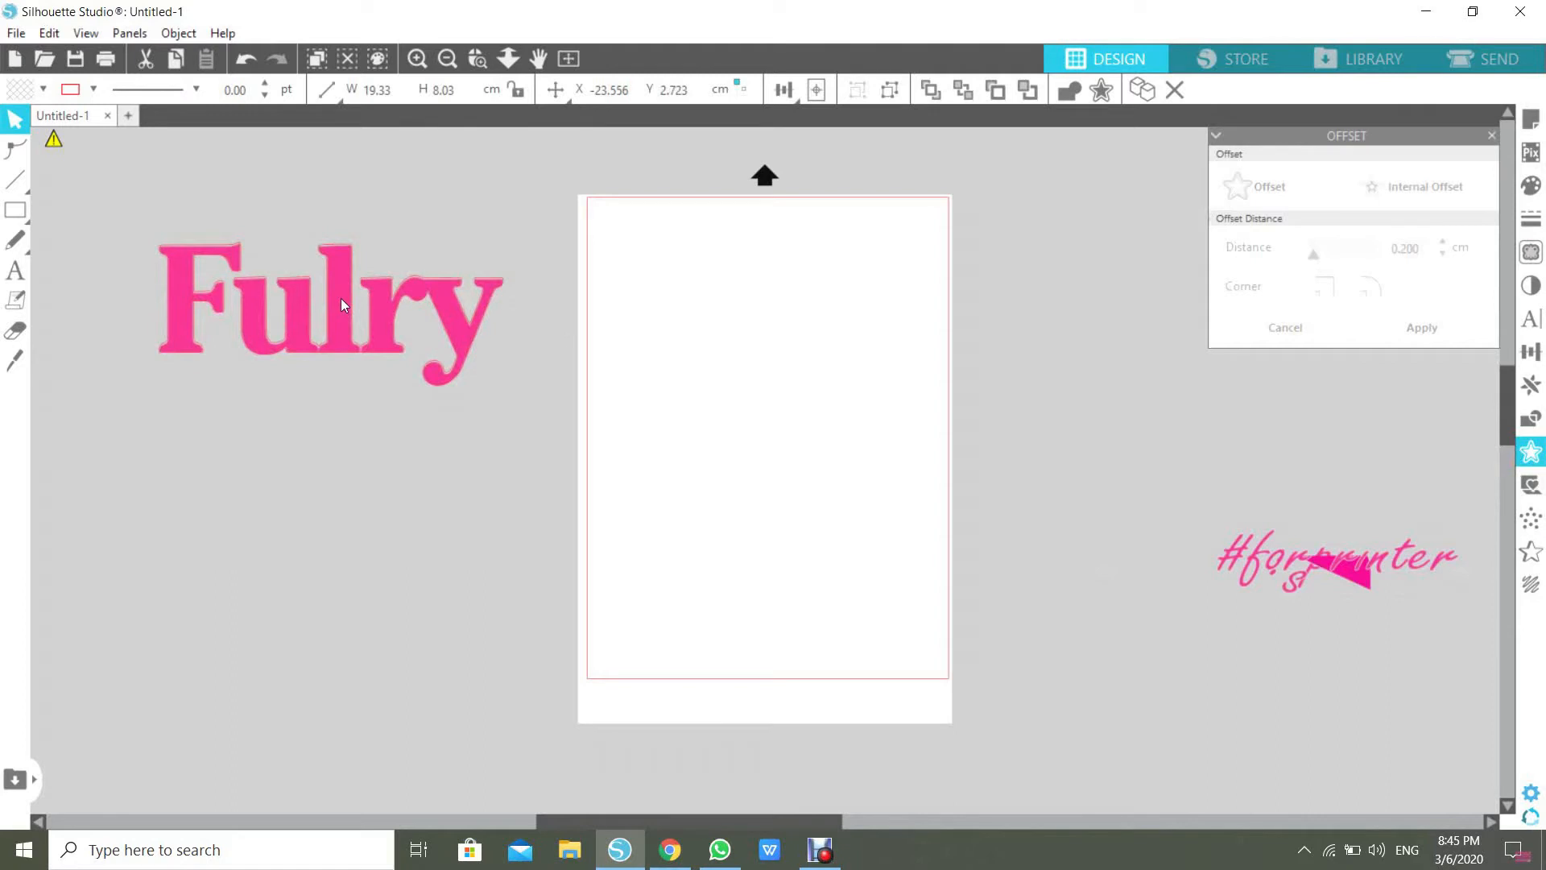
pyautogui.press('Escape')
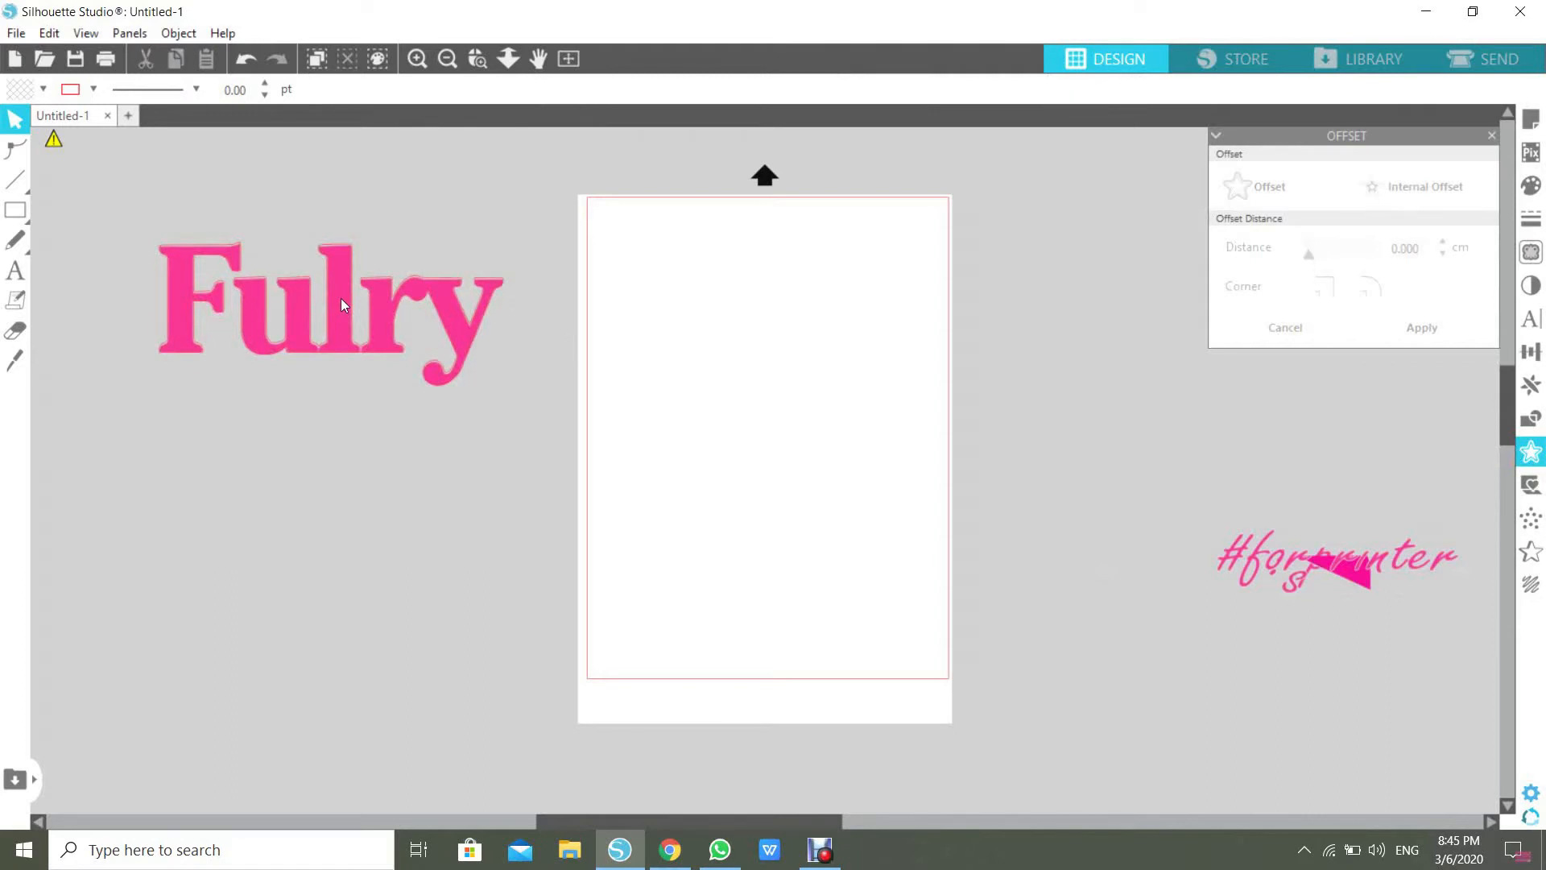
pyautogui.moveTo(341, 298); pyautogui.dragTo(284, 567)
pyautogui.click(306, 364)
pyautogui.click(325, 351)
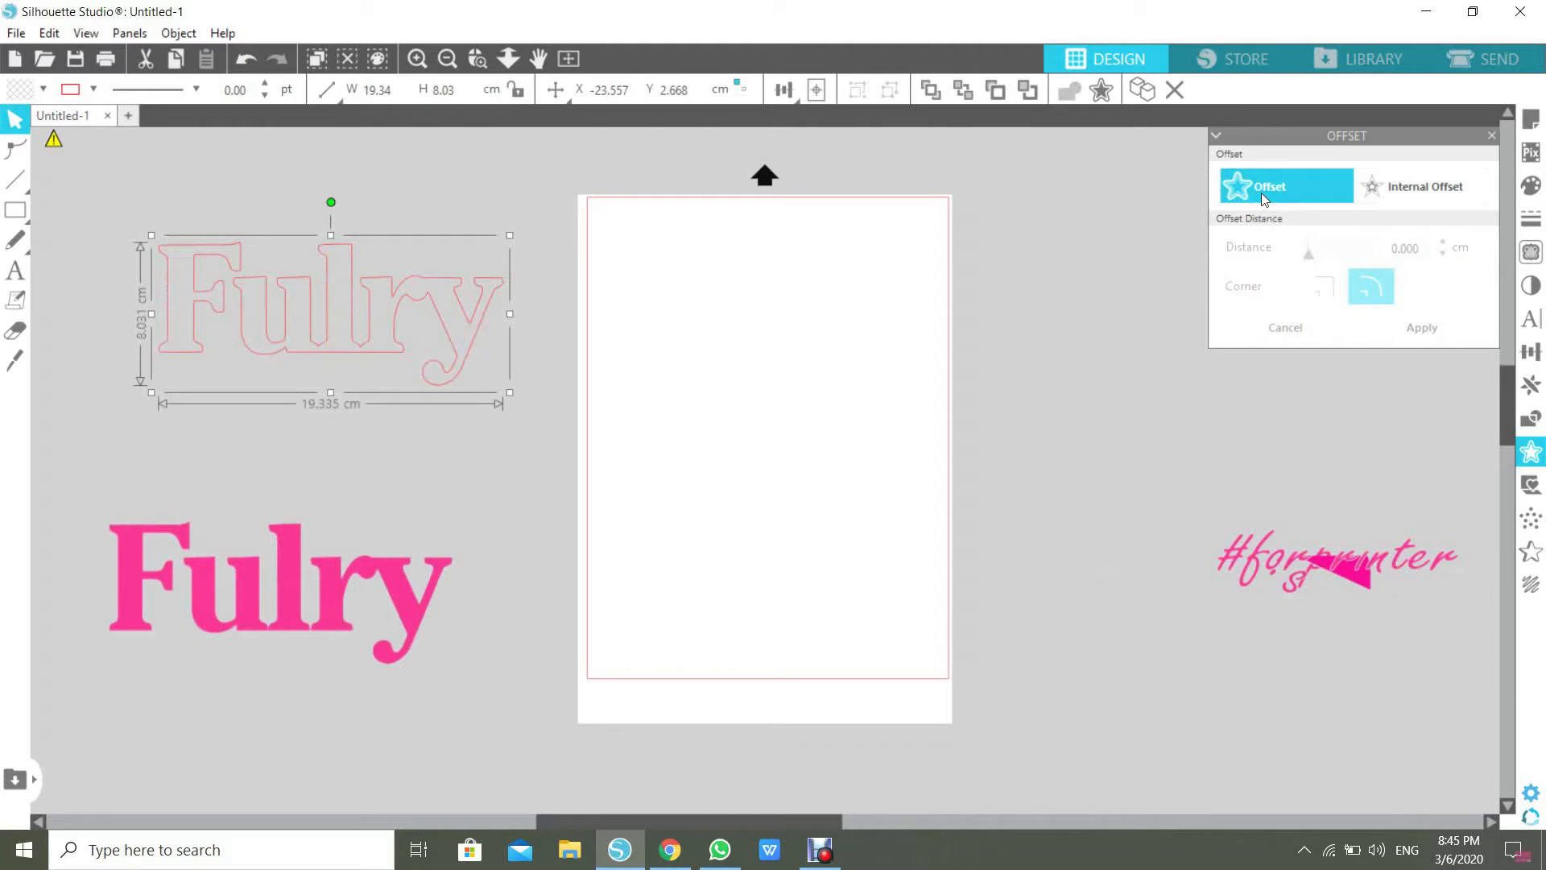
# Place the pink Fulry lettering back exactly over its traced outline.
pyautogui.moveTo(299, 577); pyautogui.dragTo(346, 302)
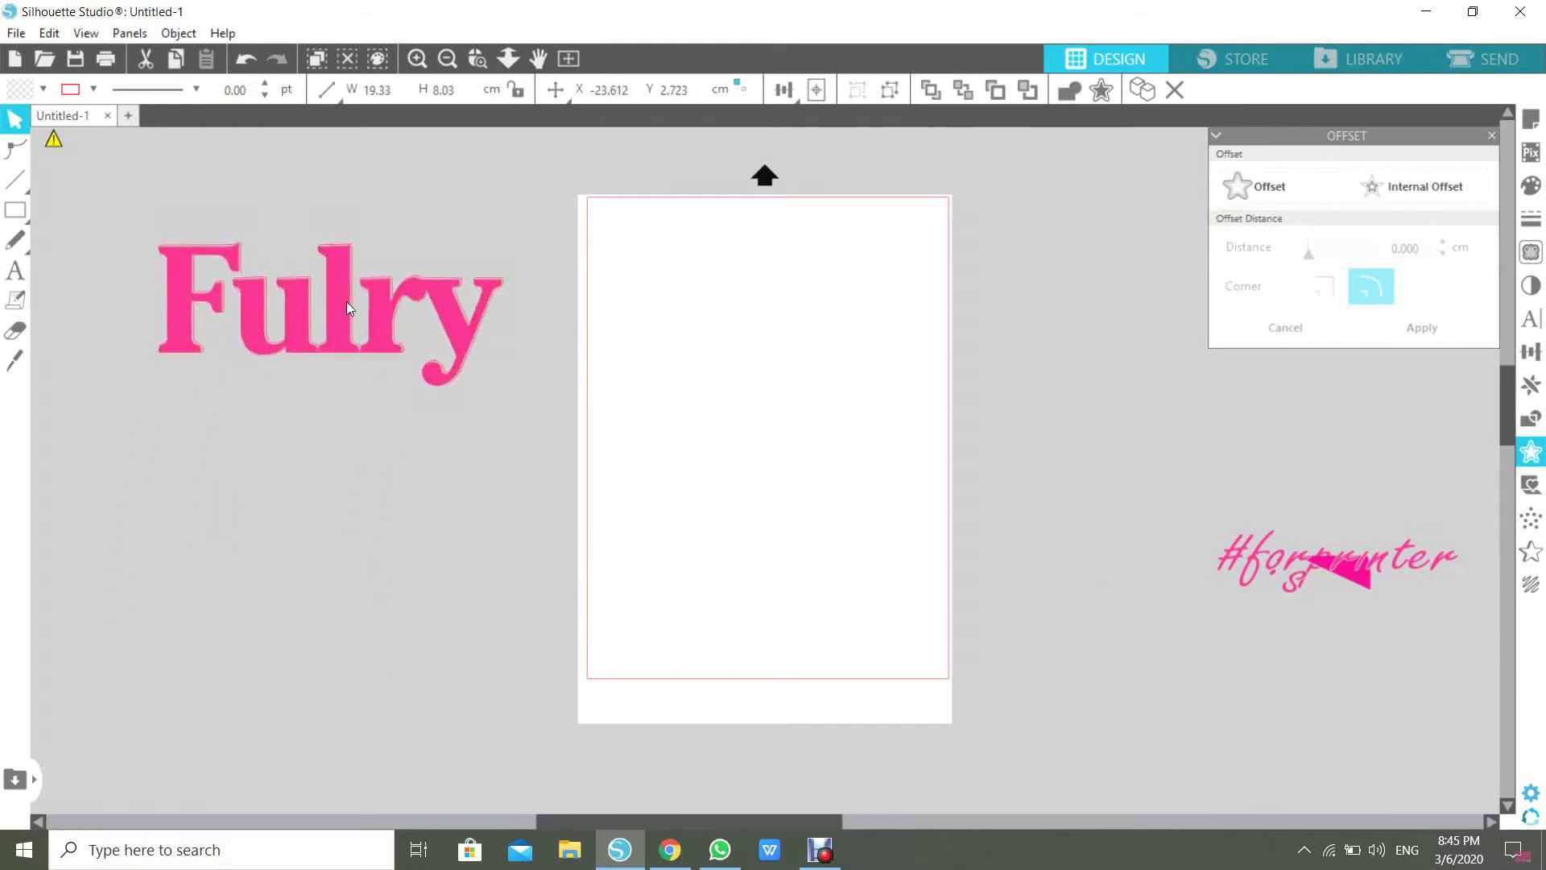
pyautogui.click(251, 266)
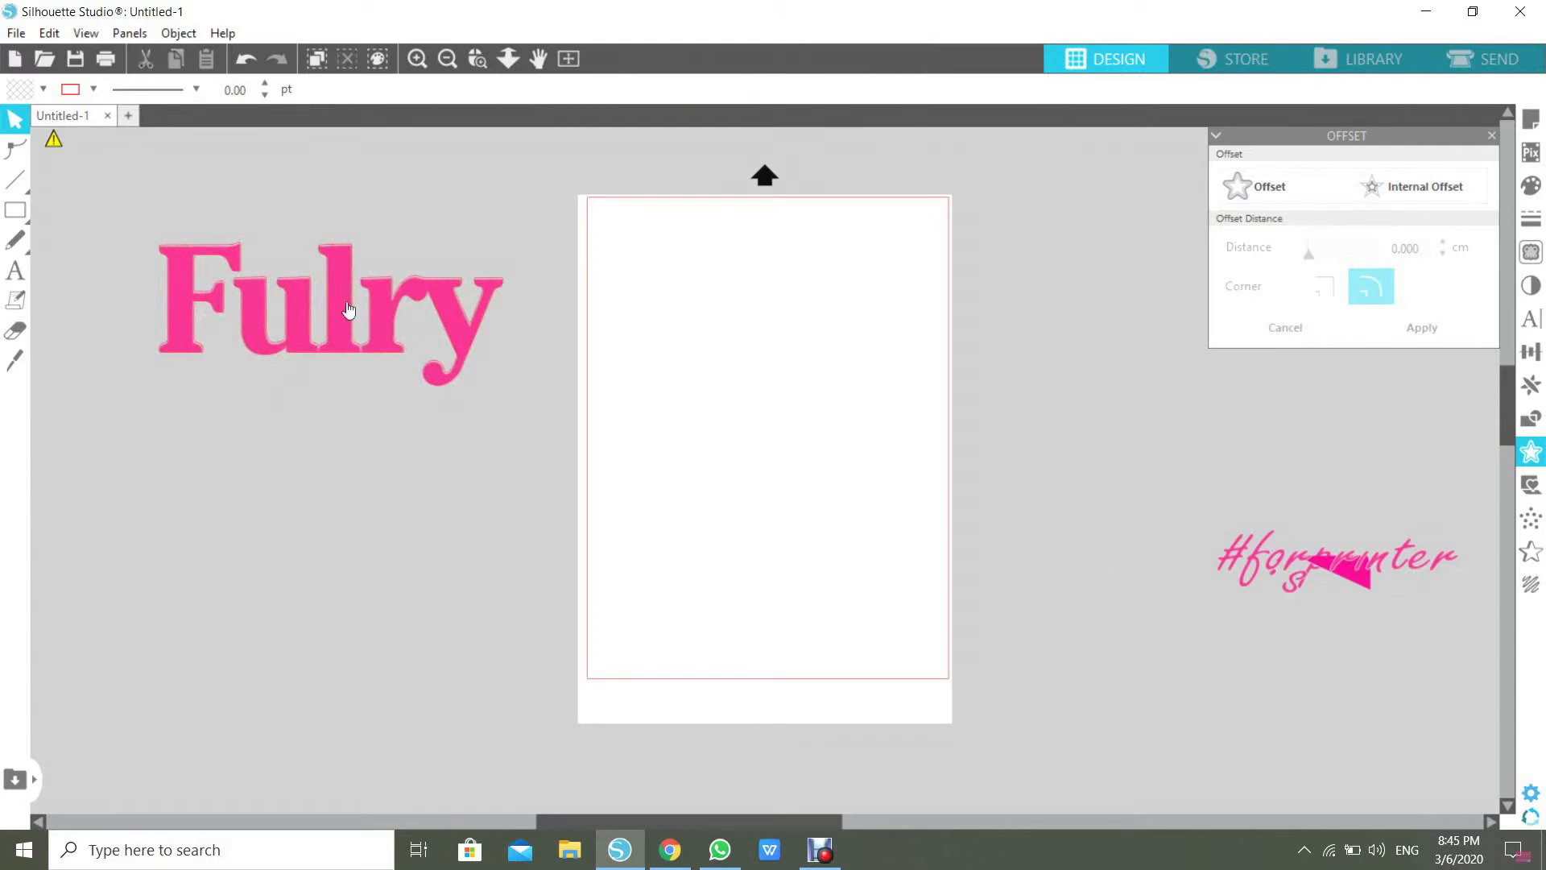
pyautogui.scroll(2, 147, 201)
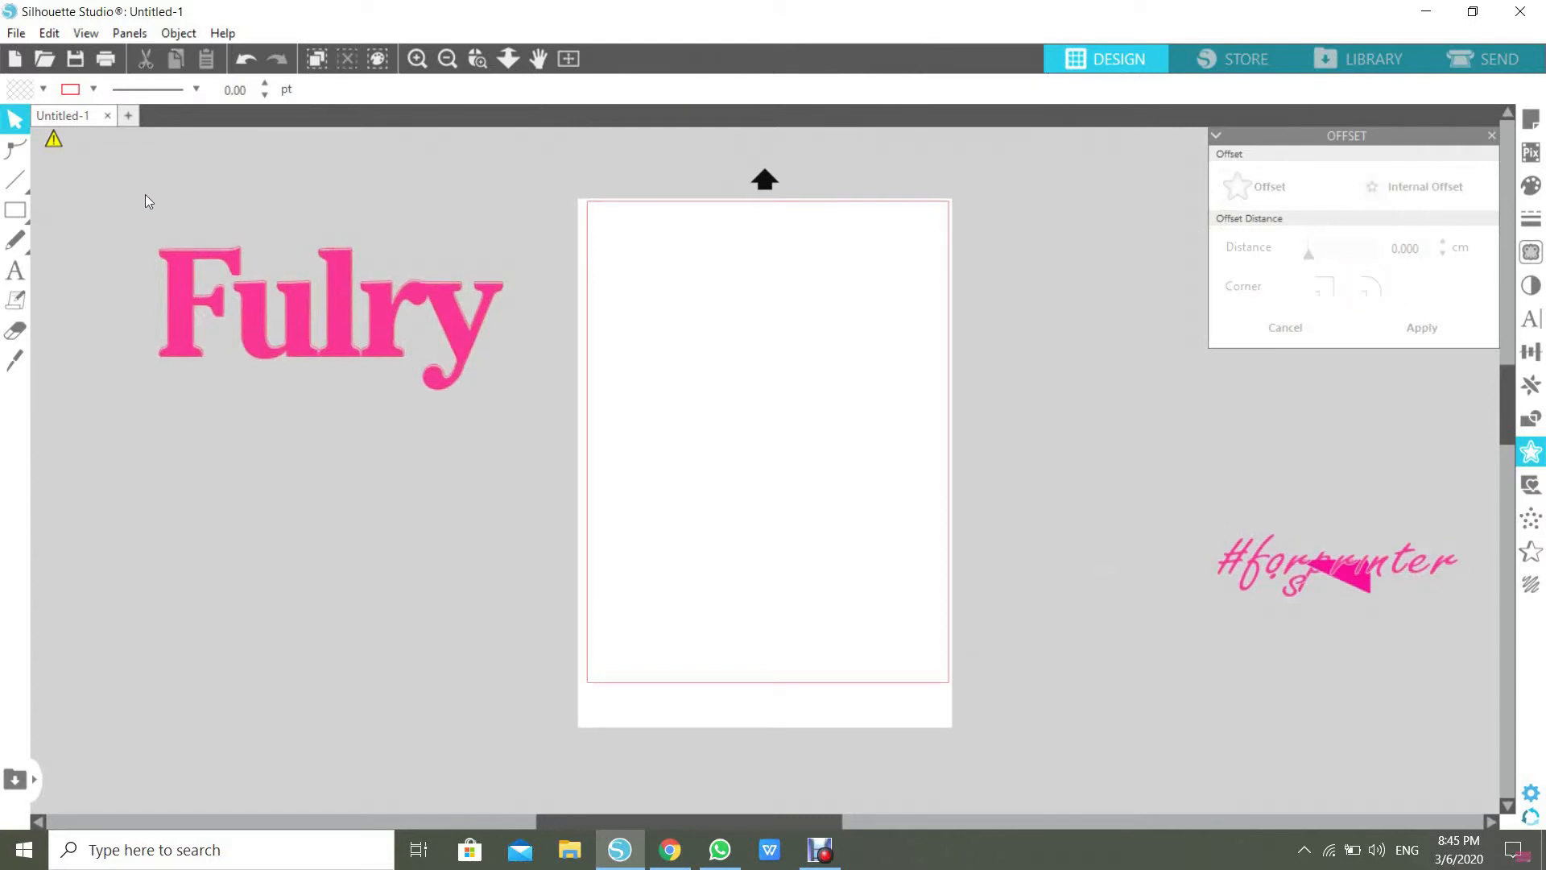
pyautogui.click(304, 308)
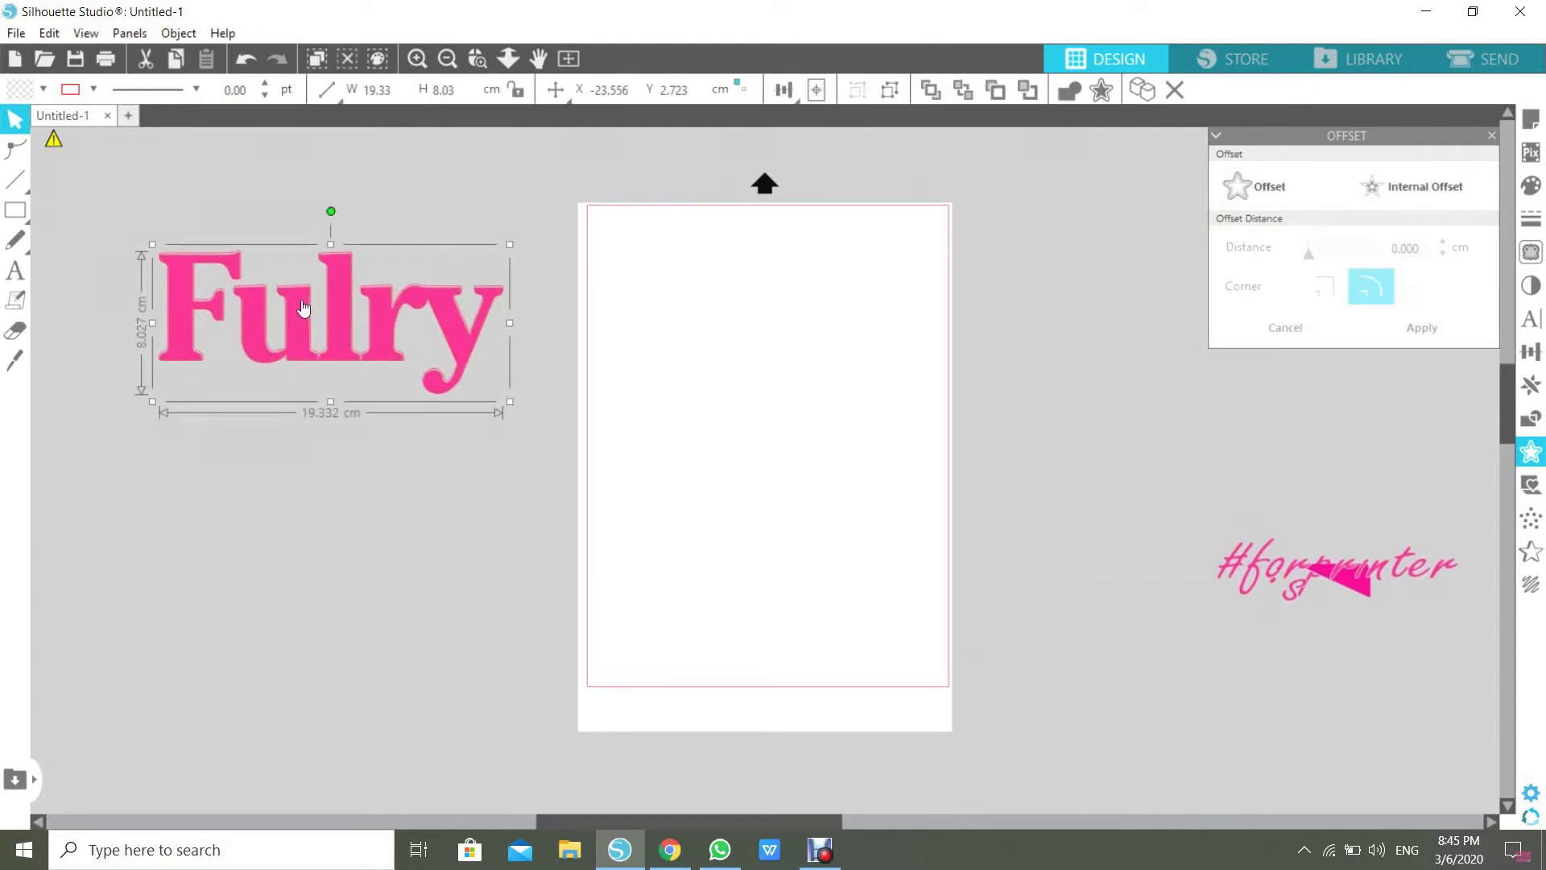
pyautogui.moveTo(303, 309); pyautogui.dragTo(303, 307)
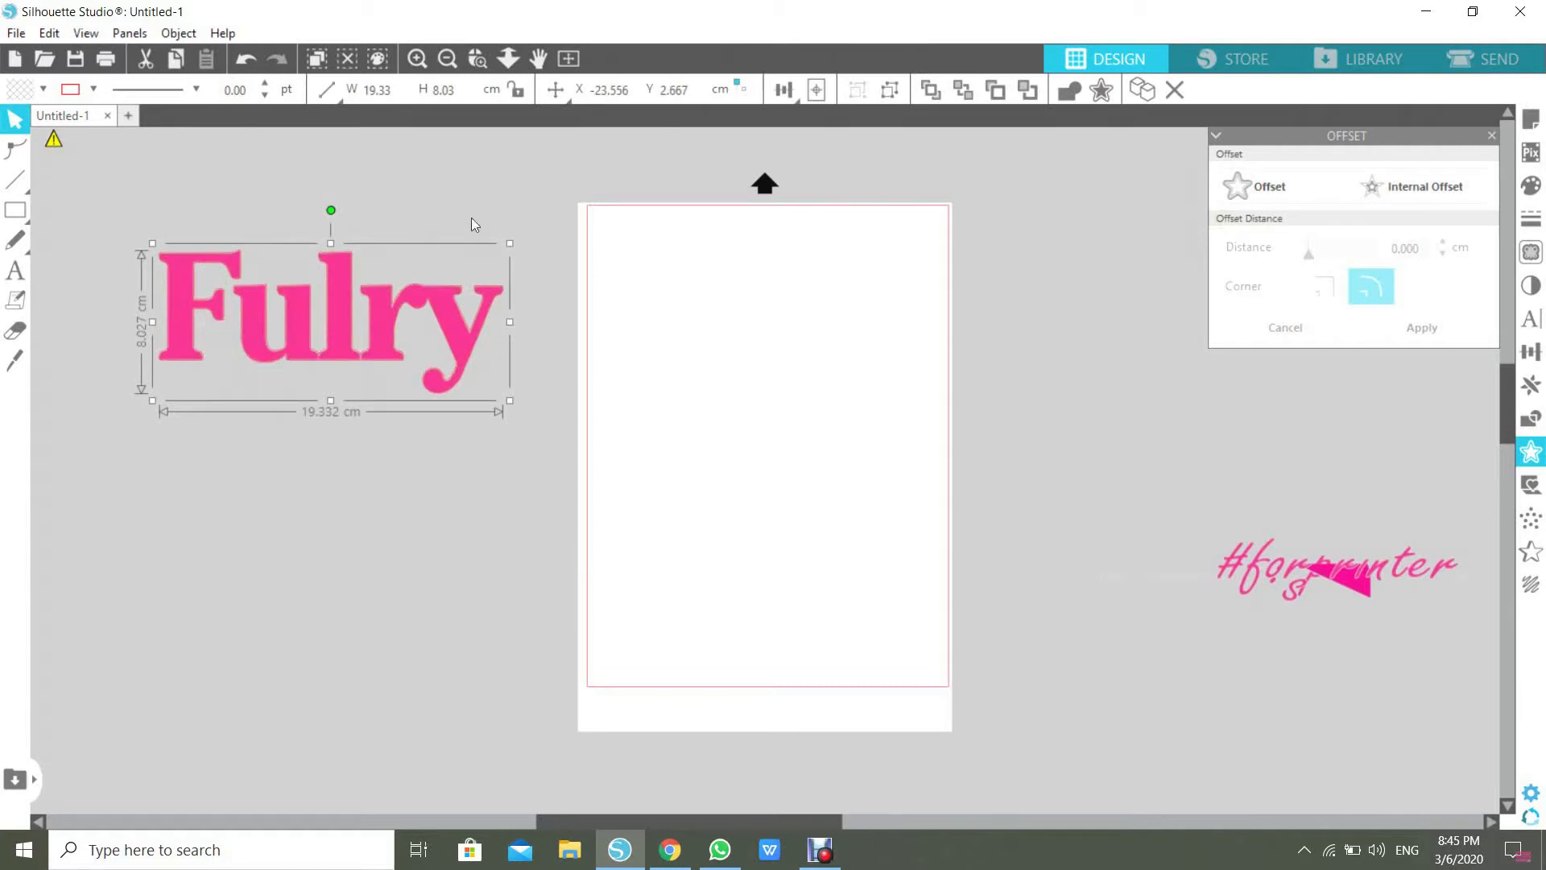
# Duplicate the Fulry lettering together with its outline and place the copy below the original.
pyautogui.click(380, 190)
pyautogui.click(423, 359)
pyautogui.rightClick(372, 359)
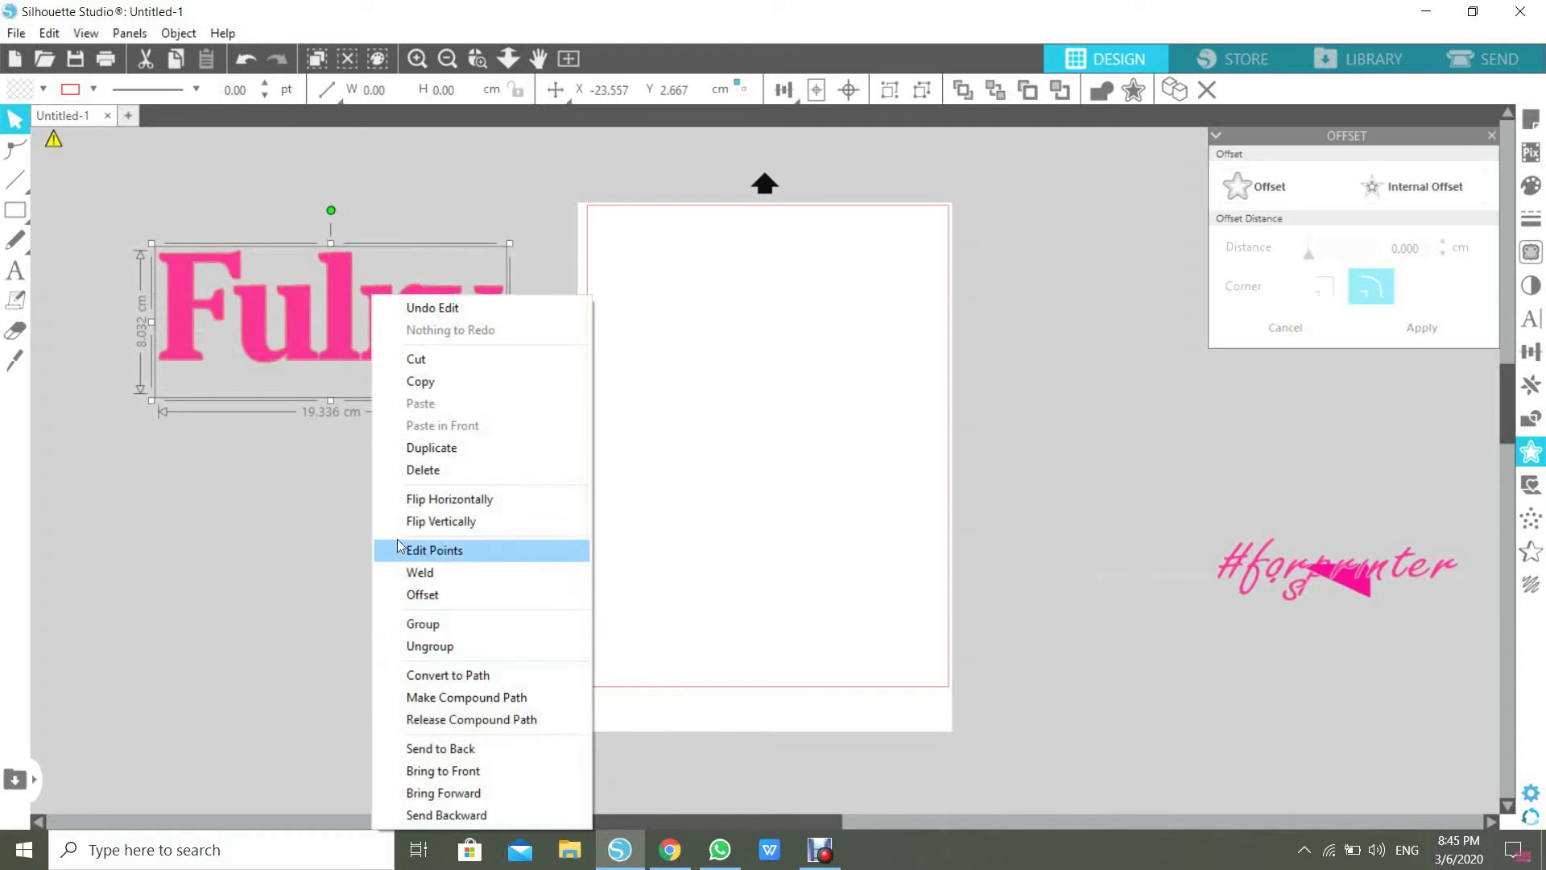
pyautogui.click(432, 448)
pyautogui.moveTo(372, 335); pyautogui.dragTo(354, 612)
pyautogui.moveTo(364, 384); pyautogui.dragTo(345, 627)
# Align the lower copy's pink lettering precisely with its traced outline.
pyautogui.press('Right')
pyautogui.press('Escape')
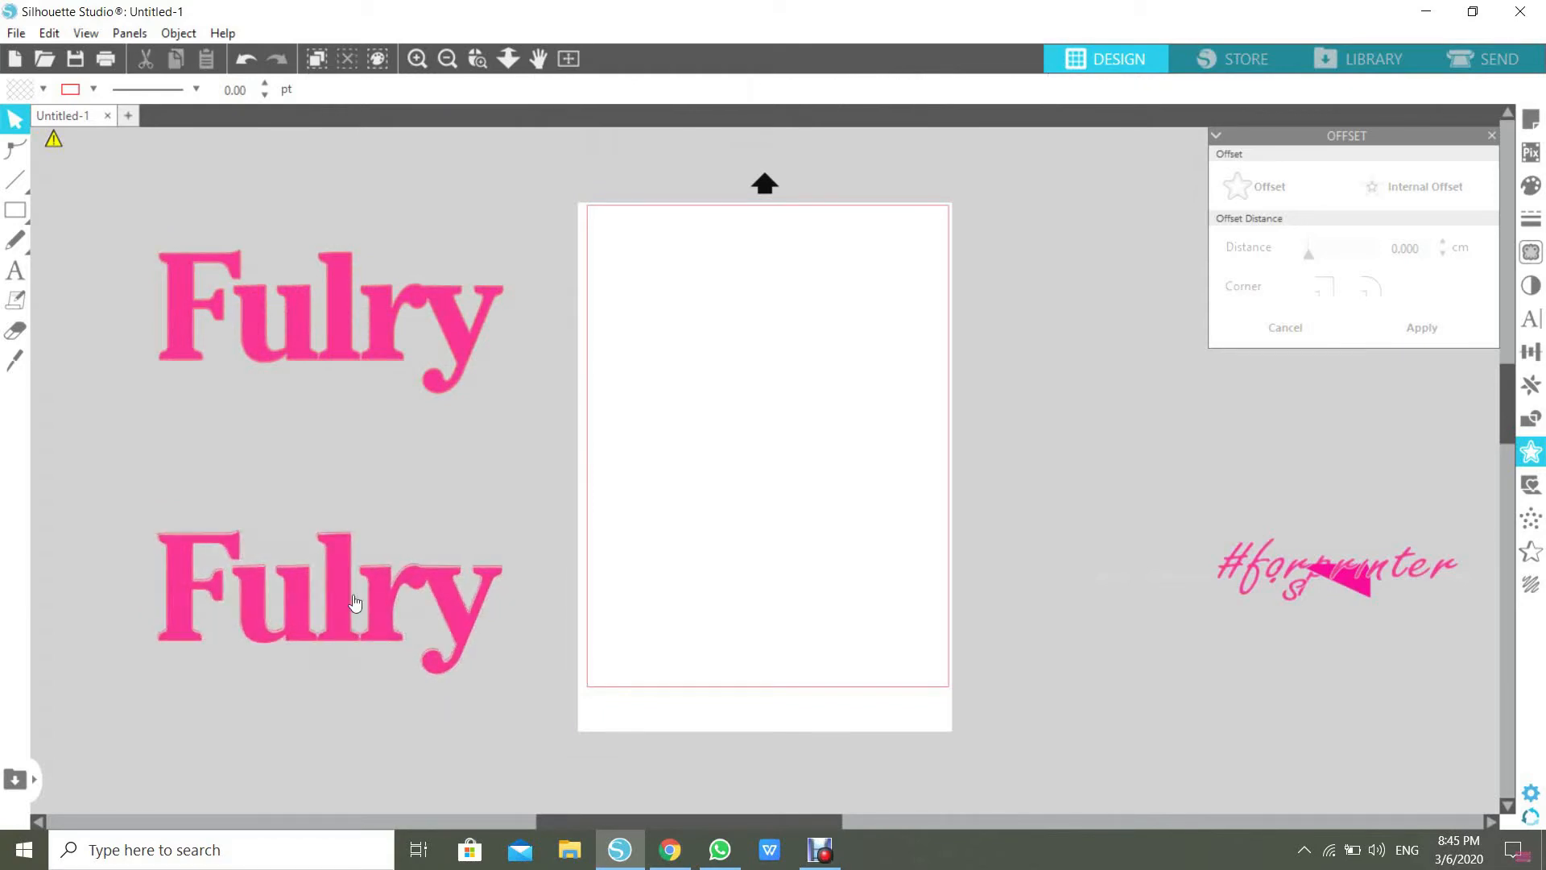
pyautogui.scroll(1, 352, 596)
pyautogui.click(353, 587)
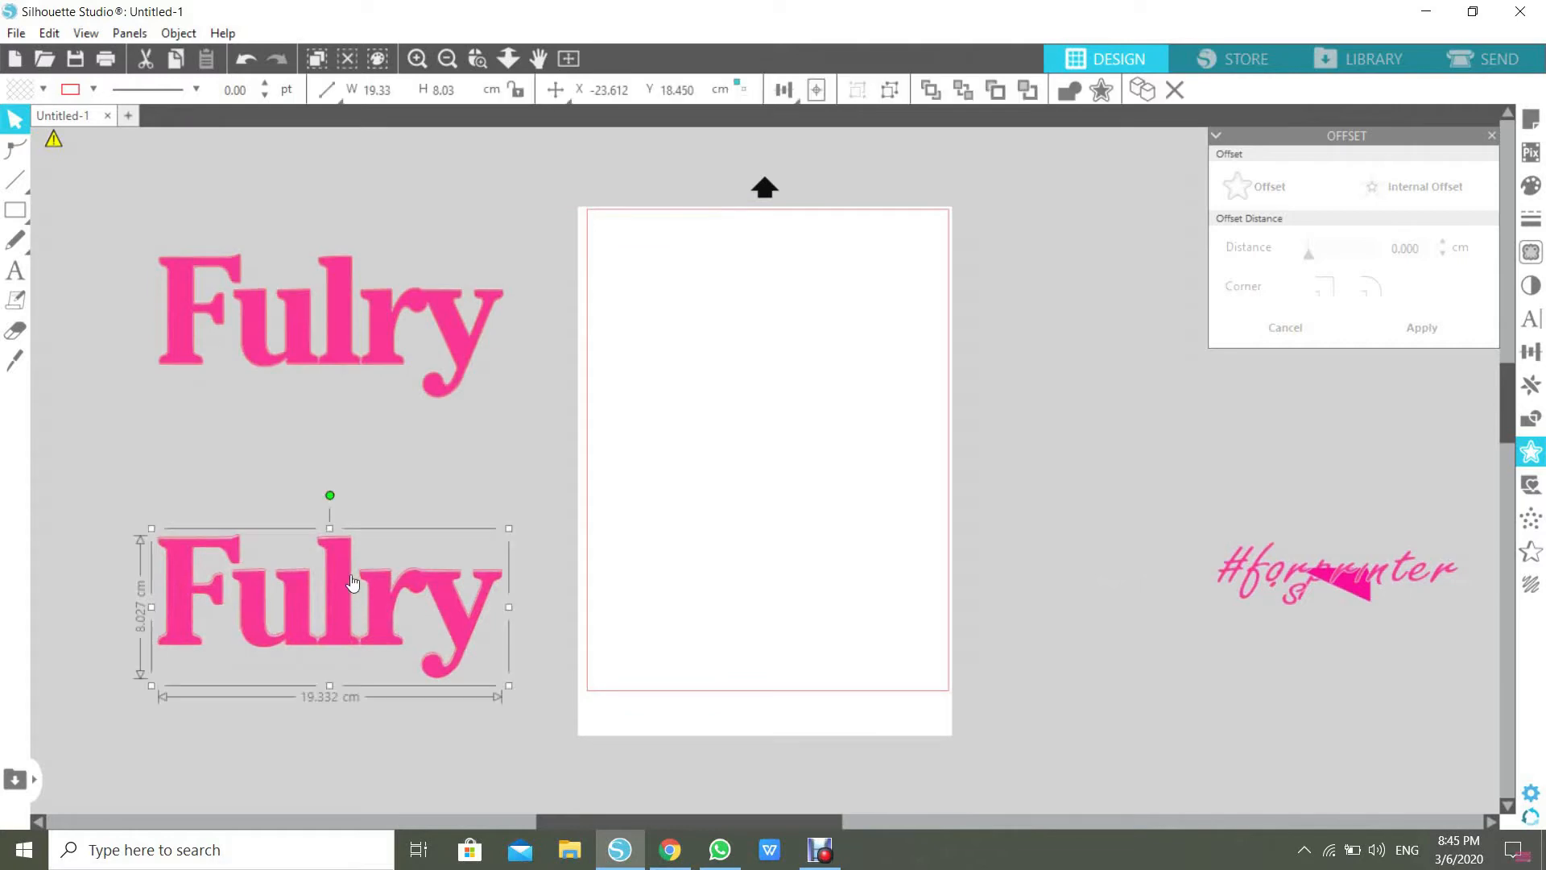
pyautogui.click(287, 423)
# Create a 0.200 cm rounded offset of the upper Fulry outline and move the original outline to the area right of the page.
pyautogui.moveTo(341, 310); pyautogui.dragTo(333, 448)
pyautogui.click(394, 330)
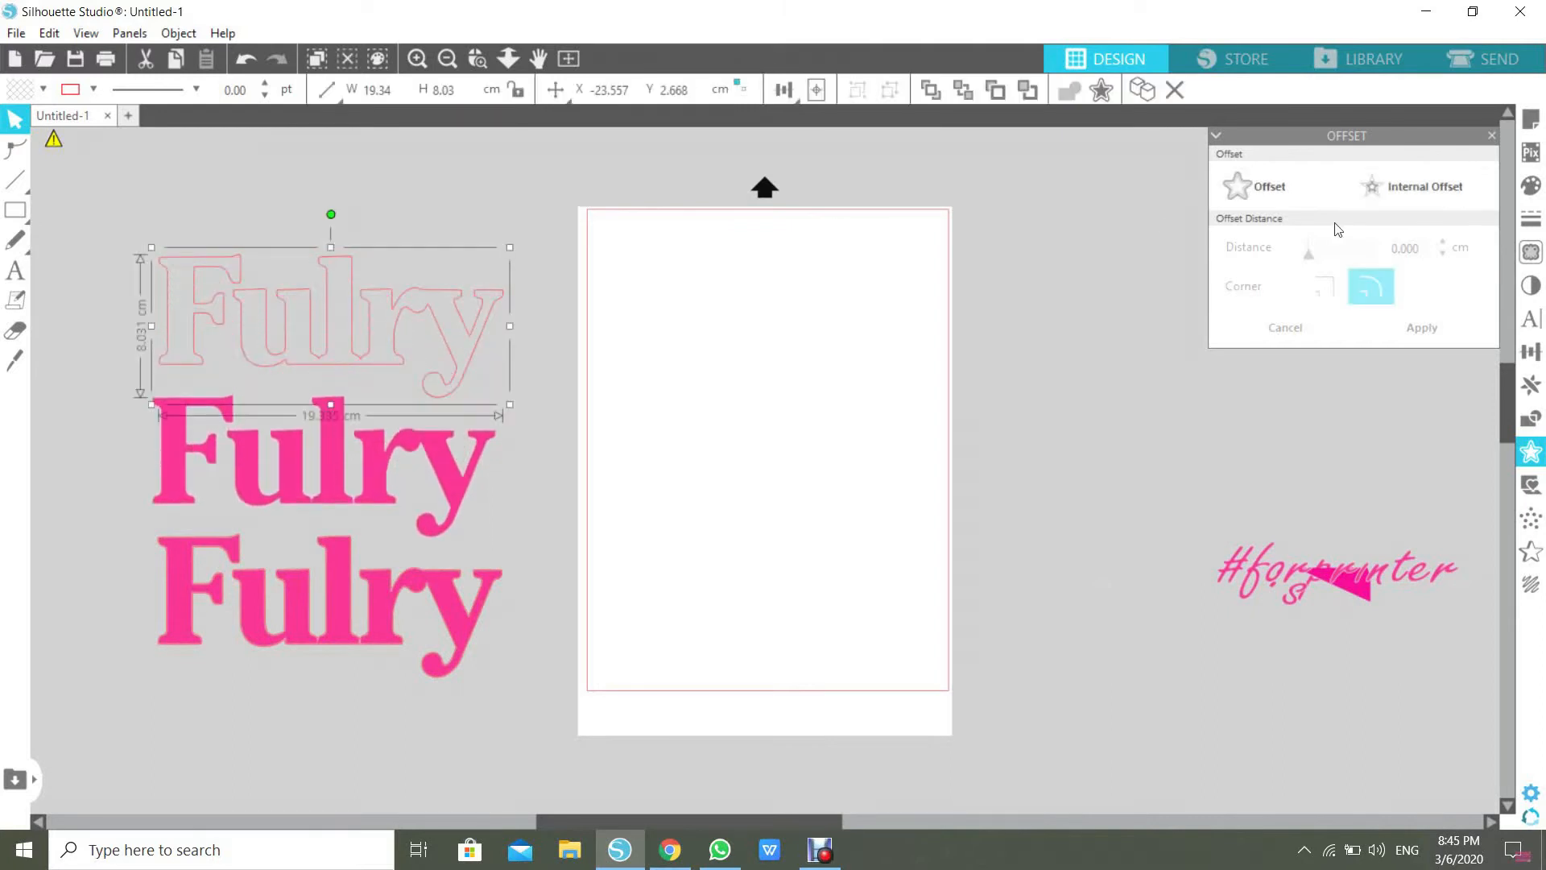
pyautogui.click(1291, 190)
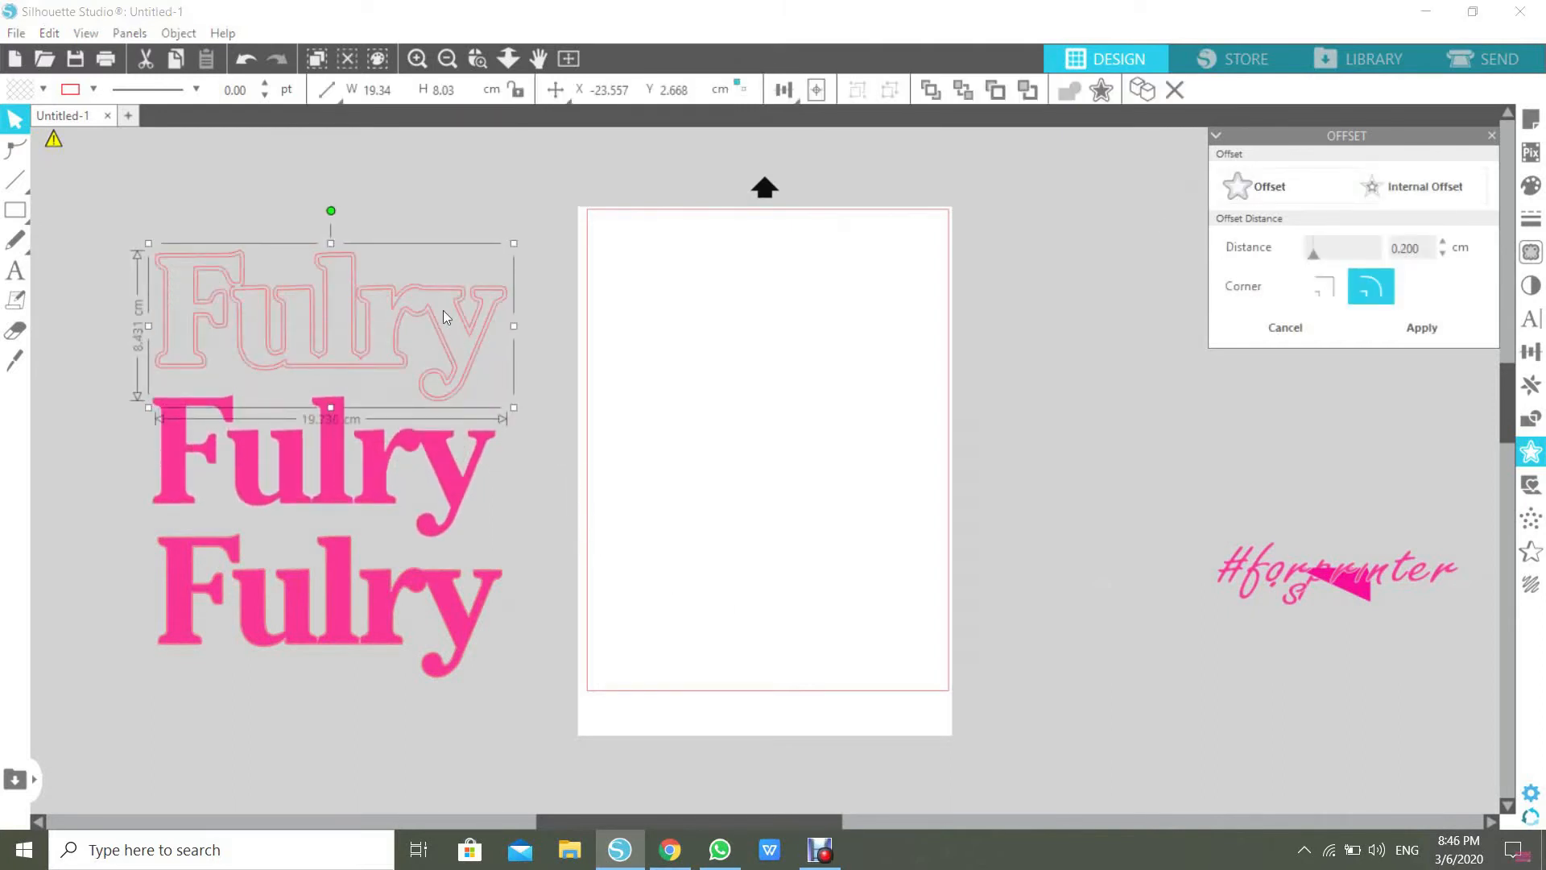
pyautogui.moveTo(451, 310); pyautogui.dragTo(1316, 594)
pyautogui.click(474, 415)
# Move the loose pink lettering up and center it inside the offset outline.
pyautogui.moveTo(359, 447); pyautogui.dragTo(360, 302)
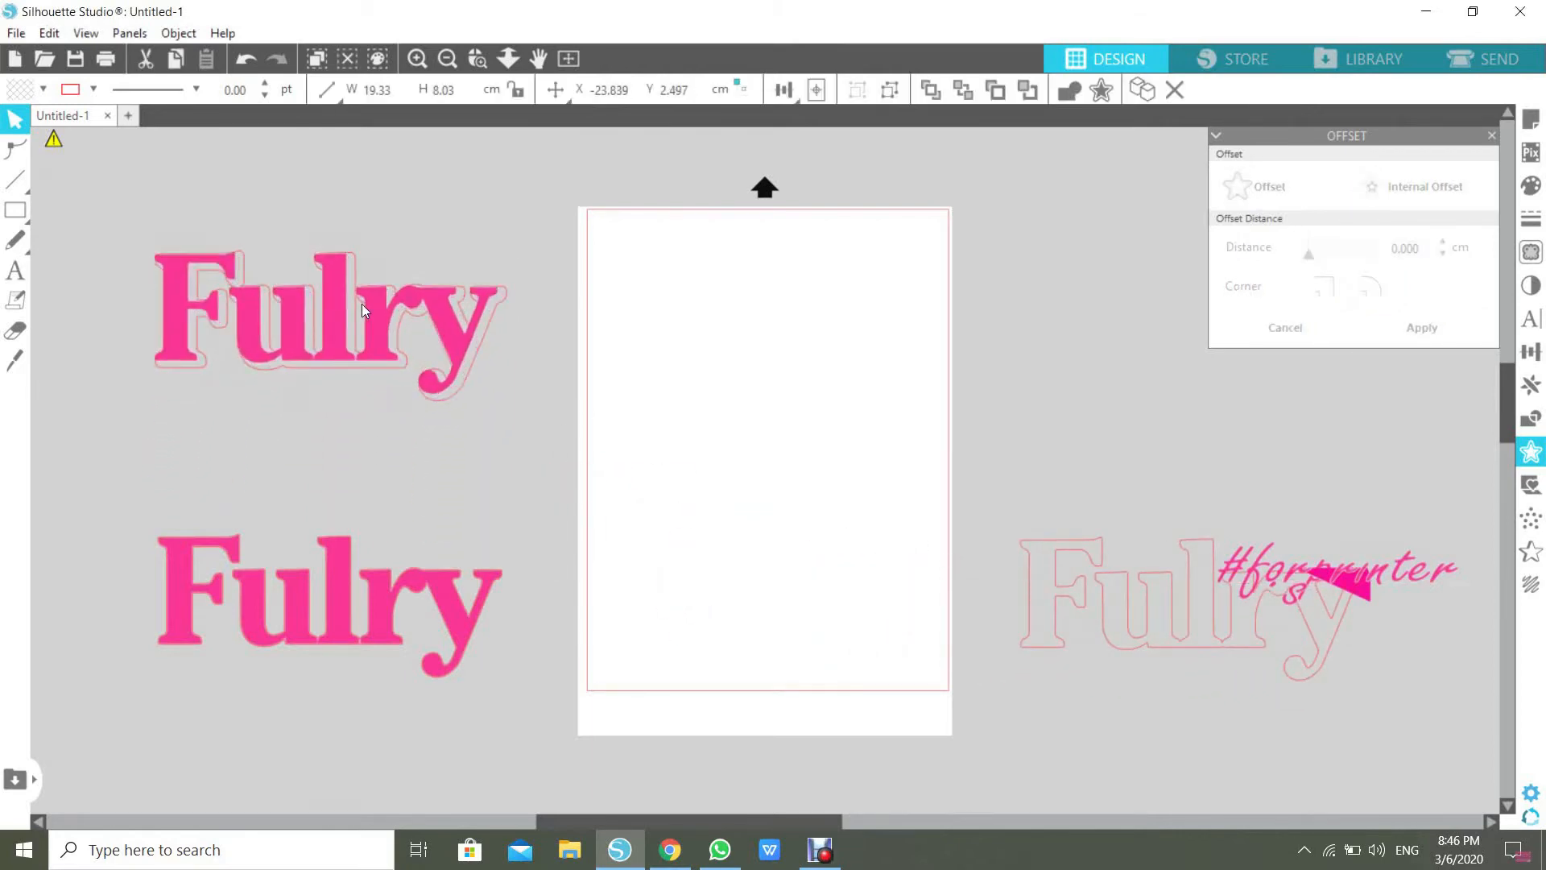
pyautogui.scroll(-1, 362, 304)
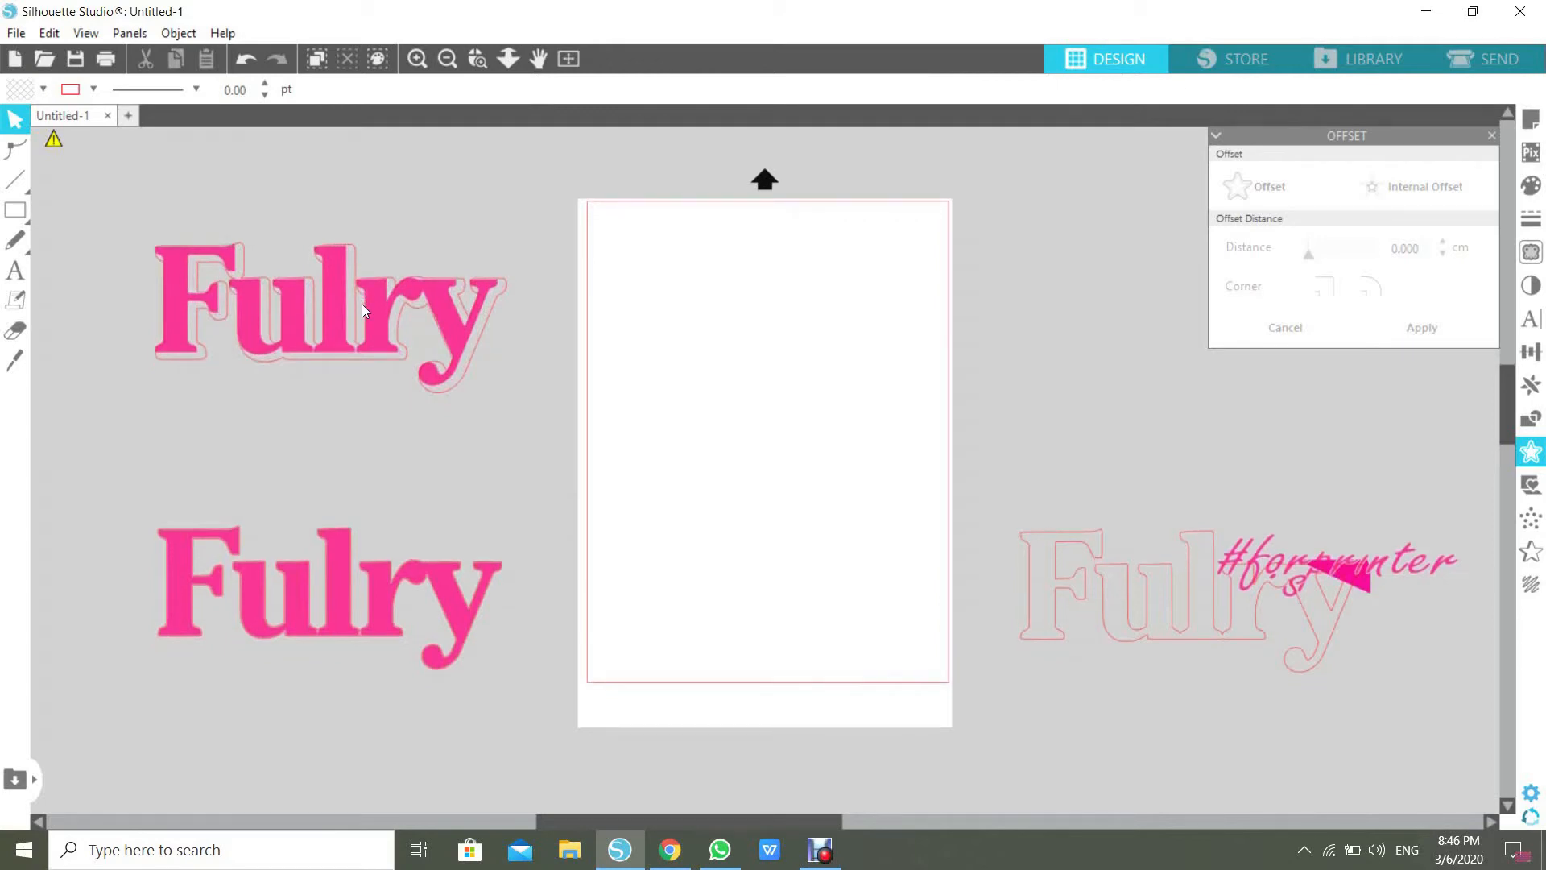
pyautogui.click(343, 294)
pyautogui.moveTo(343, 297); pyautogui.dragTo(336, 302)
pyautogui.click(401, 172)
# Move the lower Fulry copy with its outline up, close beneath the offset version.
pyautogui.click(381, 573)
pyautogui.moveTo(381, 574); pyautogui.dragTo(367, 454)
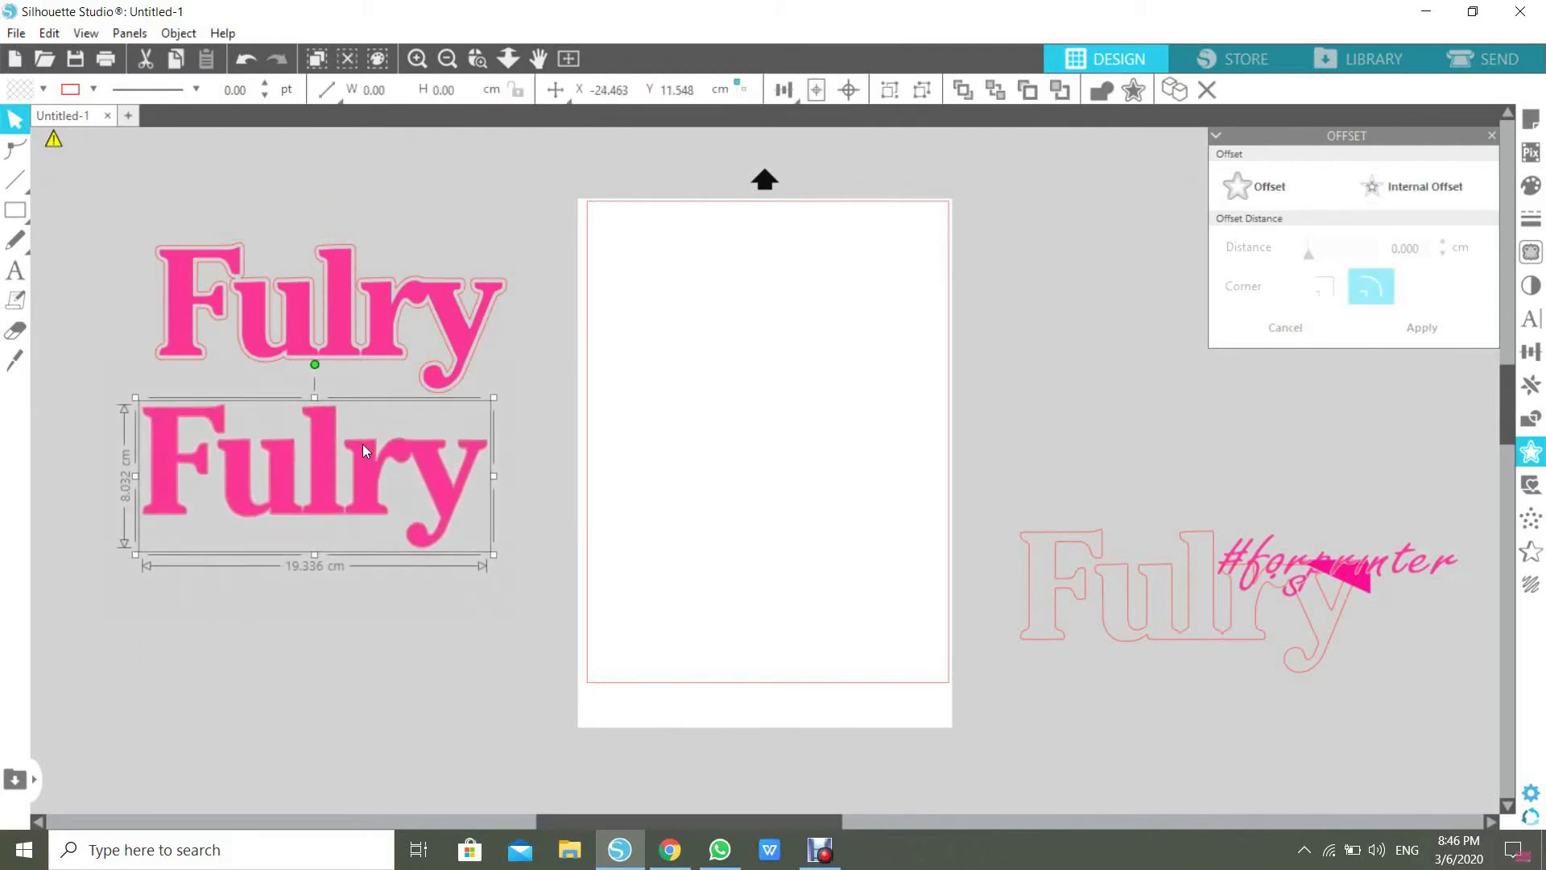
pyautogui.click(312, 659)
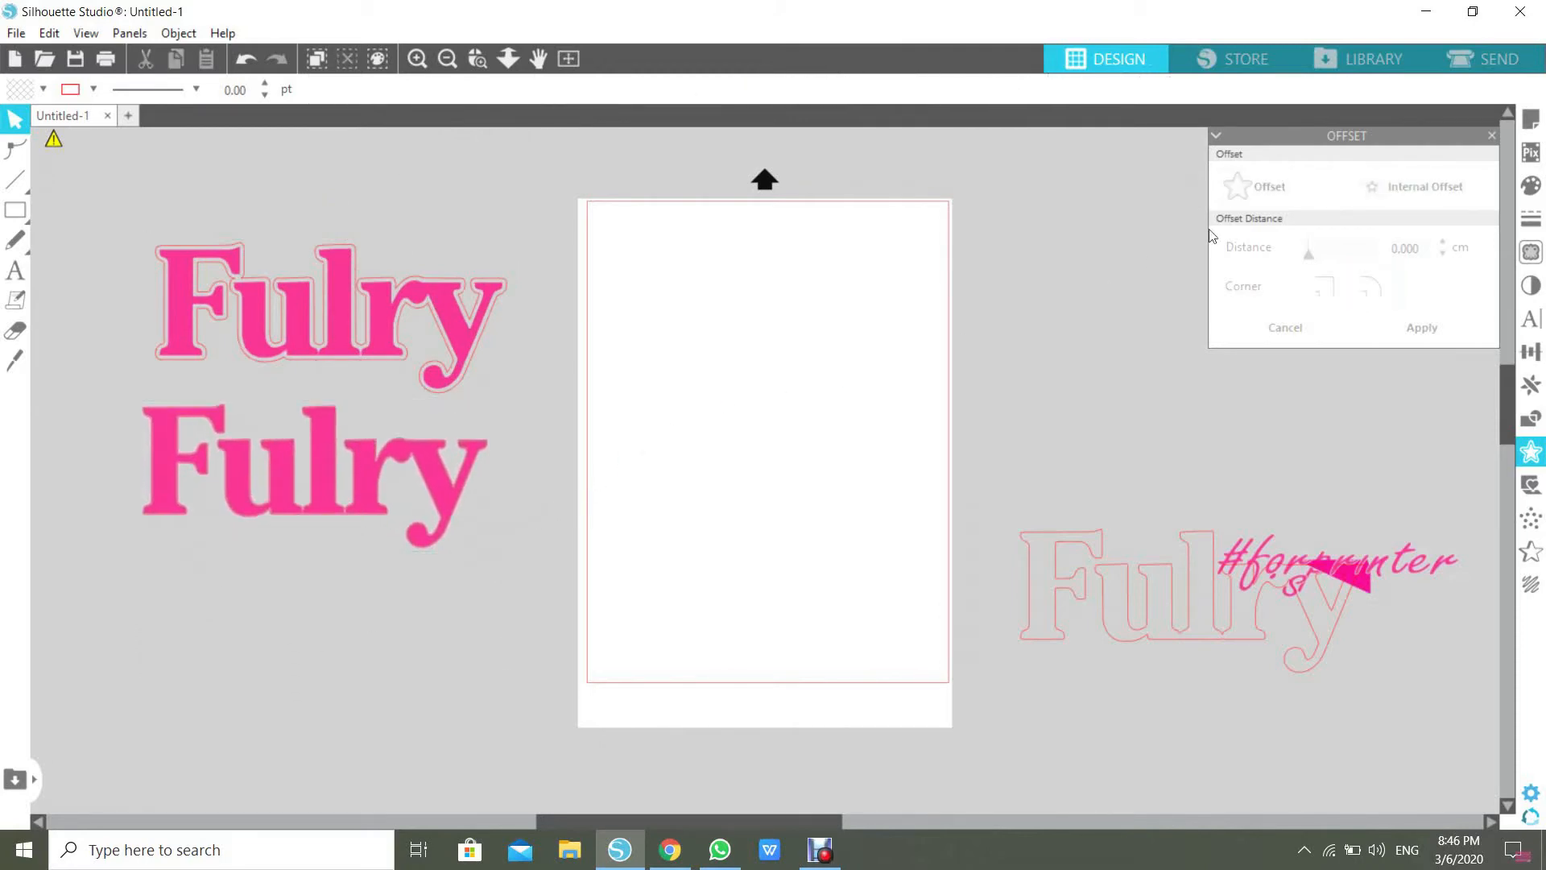
pyautogui.click(451, 475)
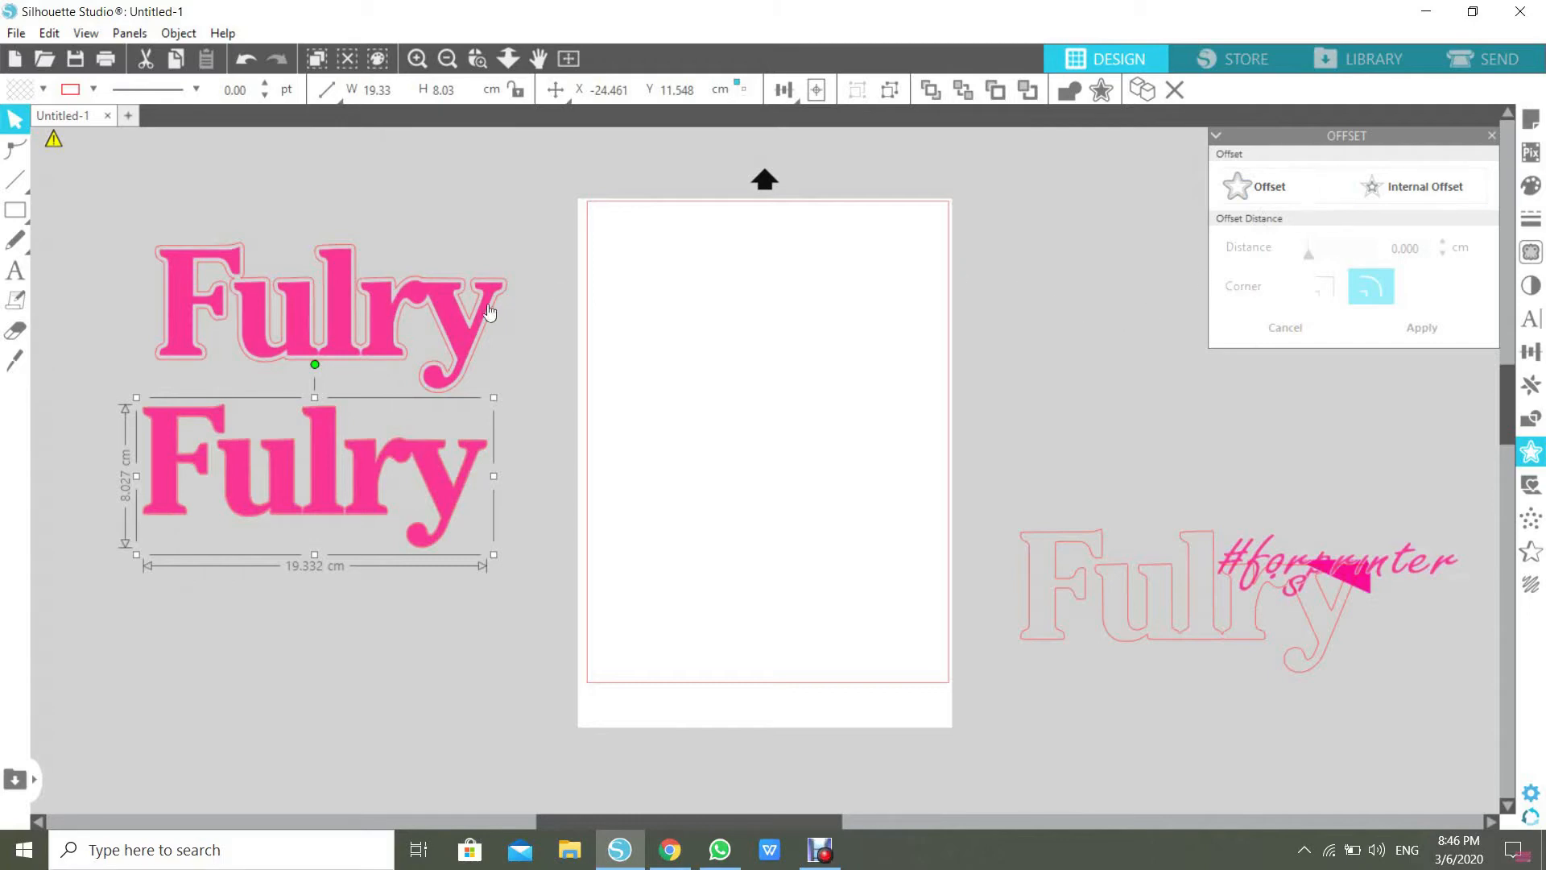
pyautogui.click(455, 216)
# Group each of the two Fulry letterings with its own outline and adjust the spacing between the two groups.
pyautogui.click(358, 483)
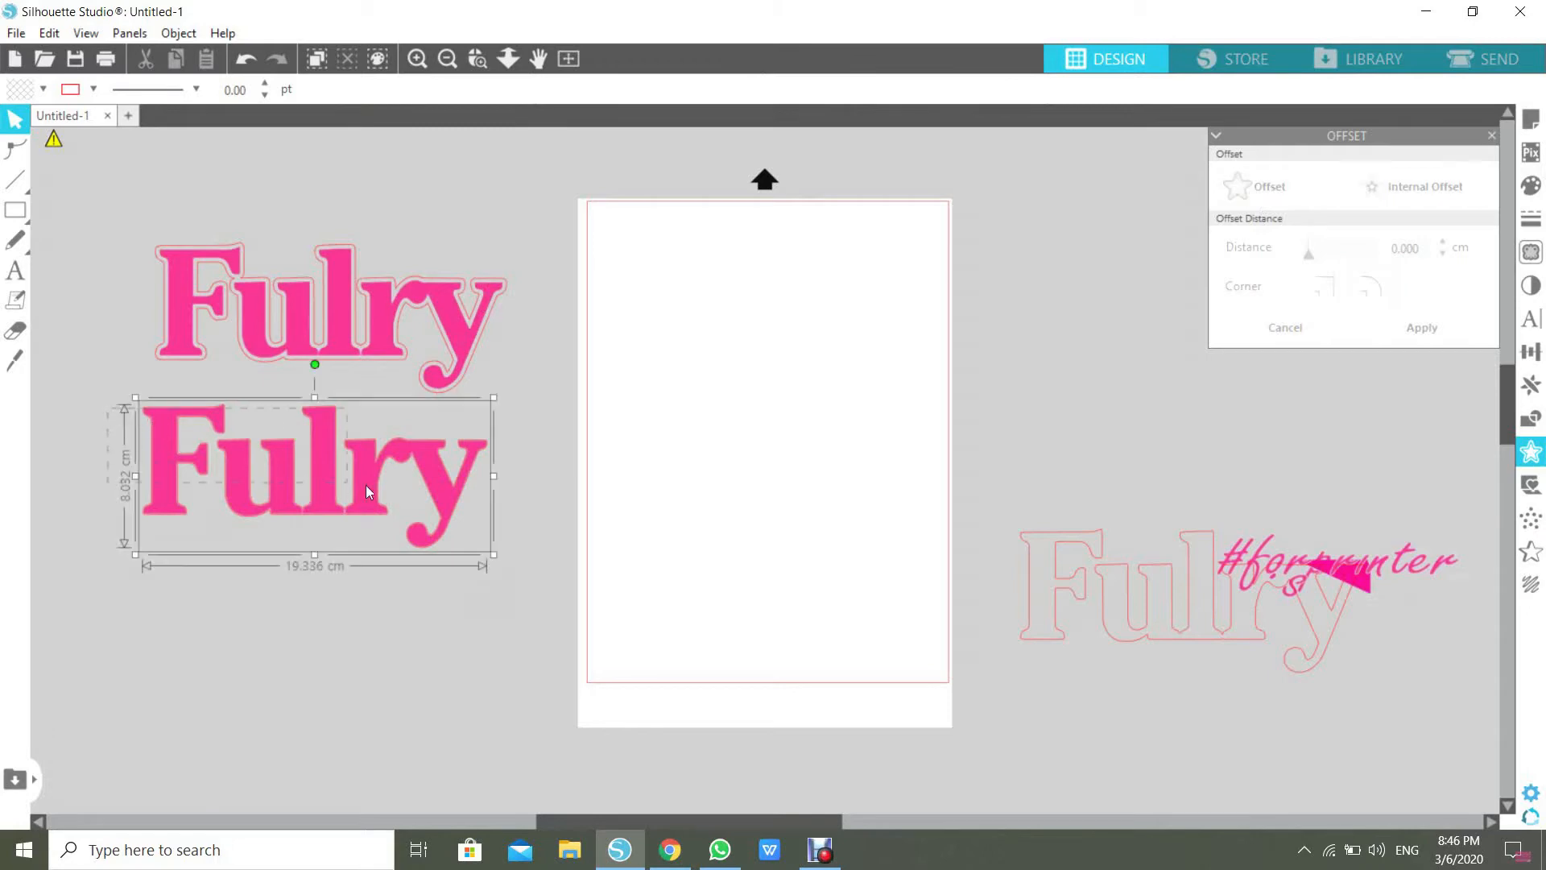
pyautogui.rightClick(374, 485)
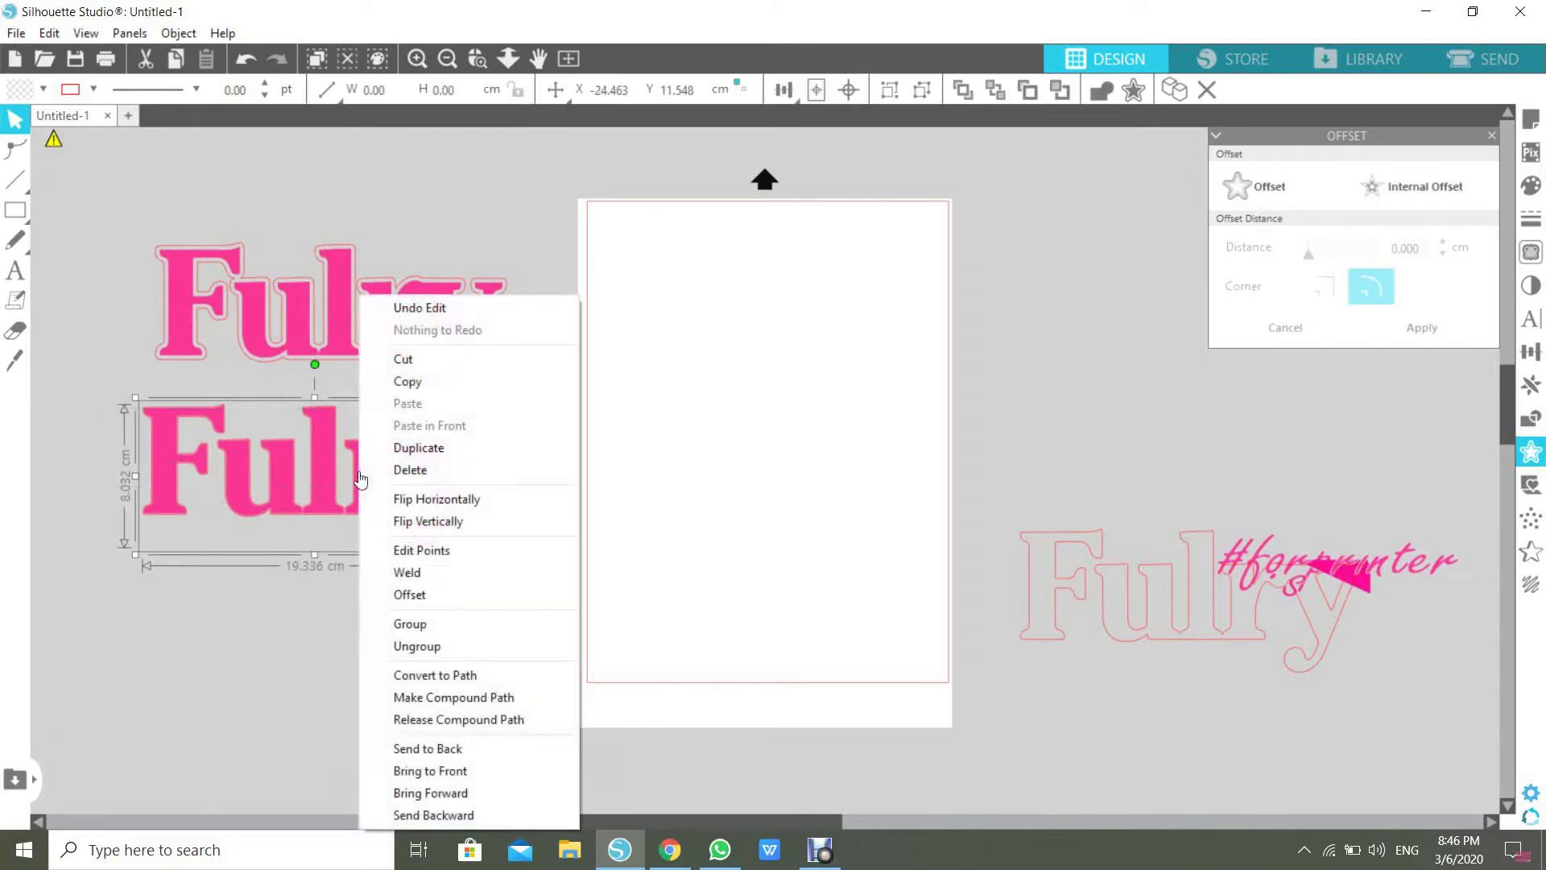
pyautogui.click(400, 623)
pyautogui.moveTo(153, 179); pyautogui.dragTo(428, 327)
pyautogui.rightClick(429, 326)
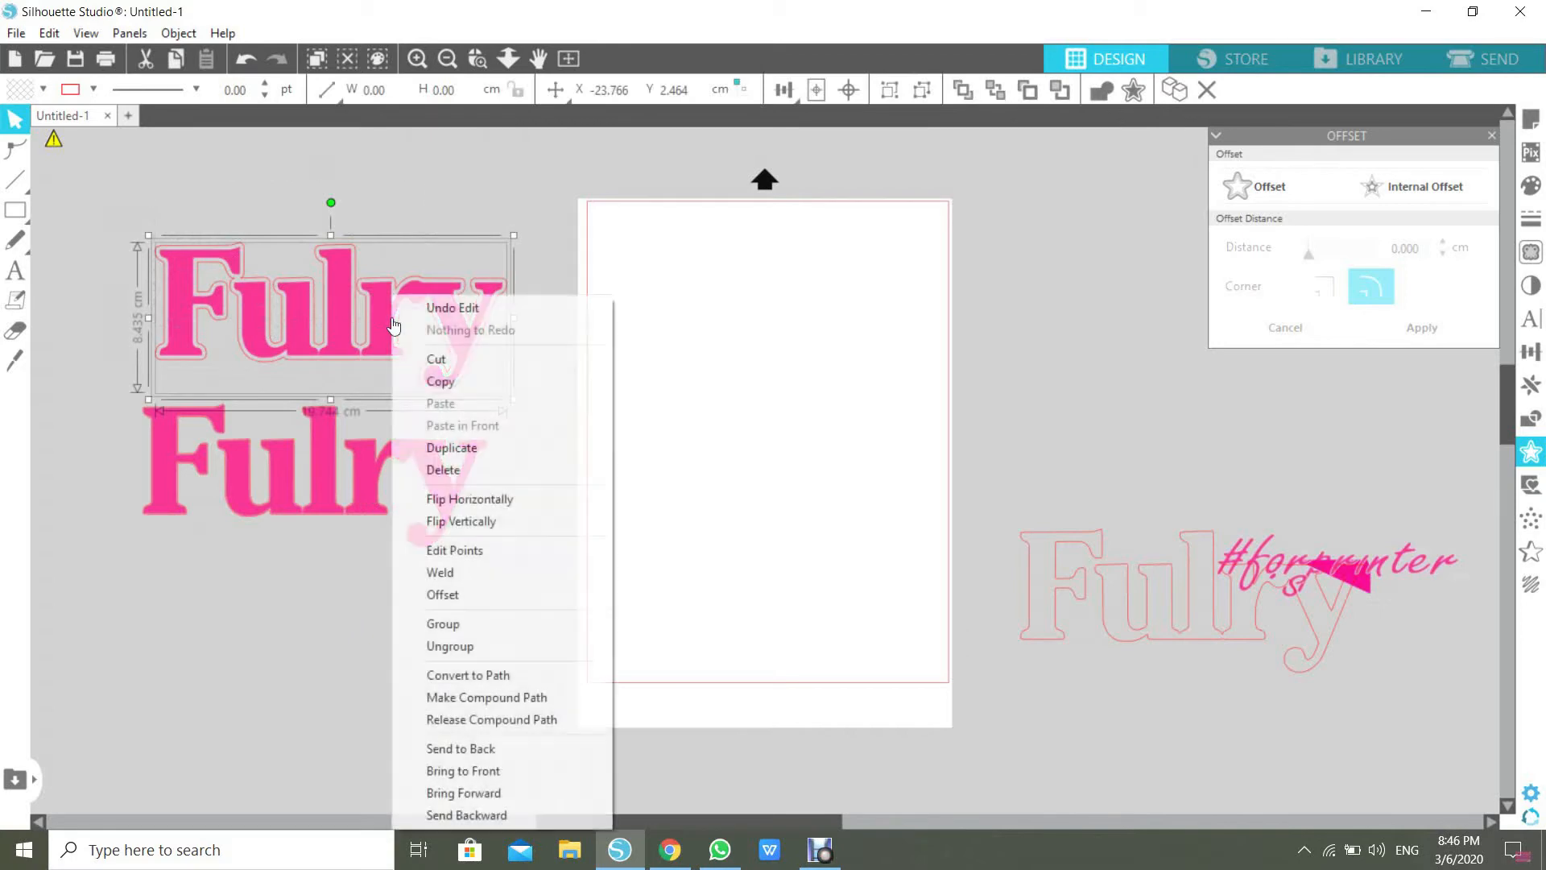
pyautogui.click(449, 625)
pyautogui.moveTo(366, 487)
pyautogui.mouseDown()
pyautogui.moveTo(348, 581)
pyautogui.moveTo(388, 496)
pyautogui.moveTo(351, 475)
pyautogui.moveTo(359, 462)
pyautogui.mouseUp()
pyautogui.moveTo(345, 290)
pyautogui.mouseDown()
pyautogui.moveTo(452, 263)
pyautogui.moveTo(437, 238)
pyautogui.moveTo(259, 261)
pyautogui.moveTo(332, 272)
pyautogui.mouseUp()
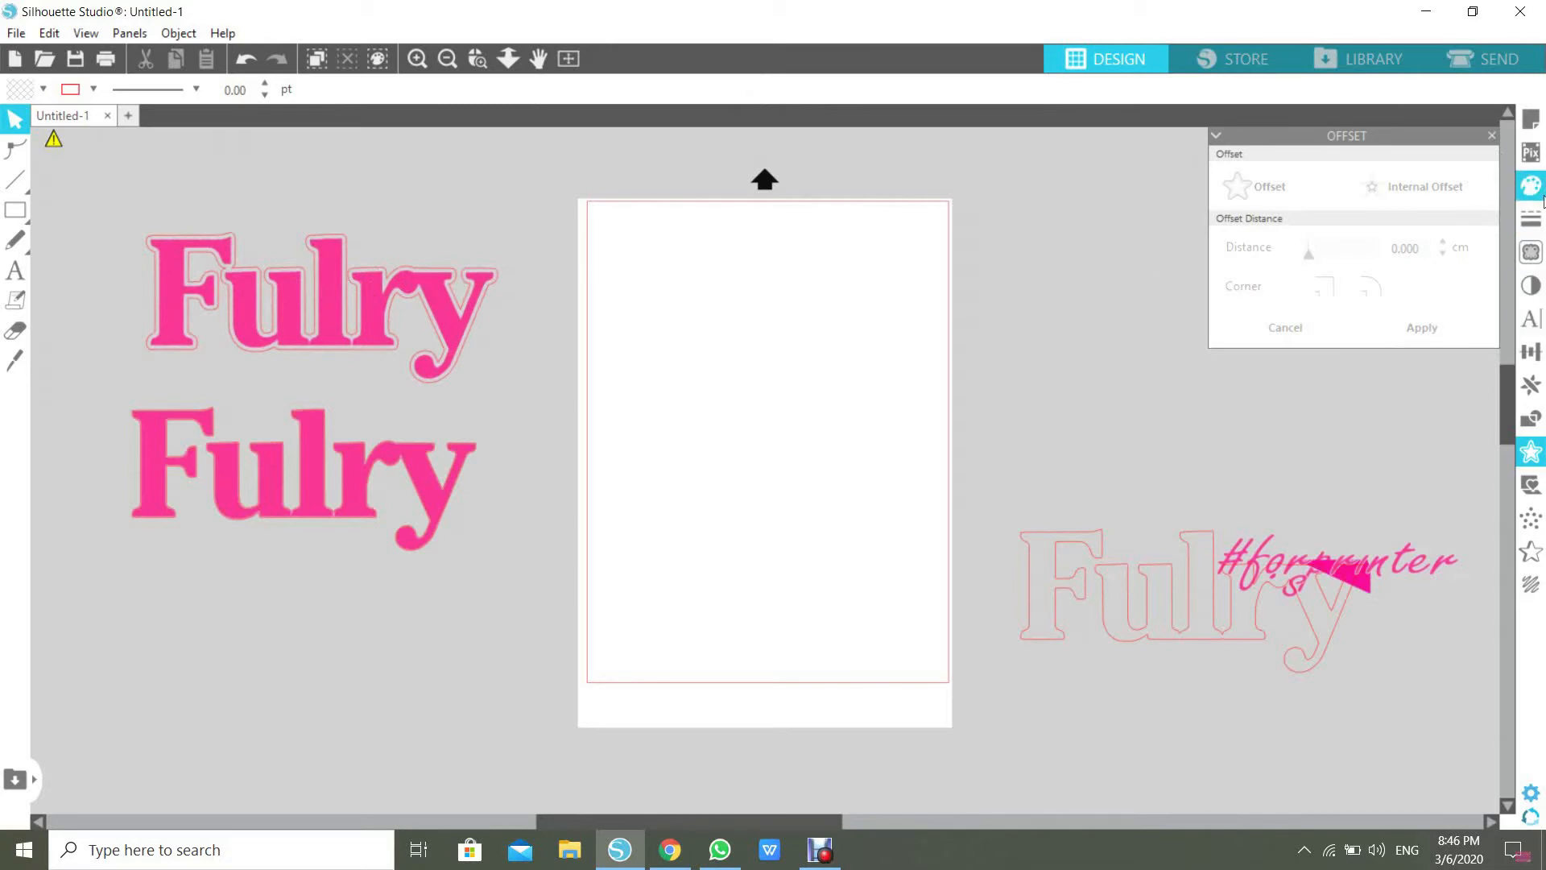
# Turn on registration marks for the A4 page.
pyautogui.click(1531, 121)
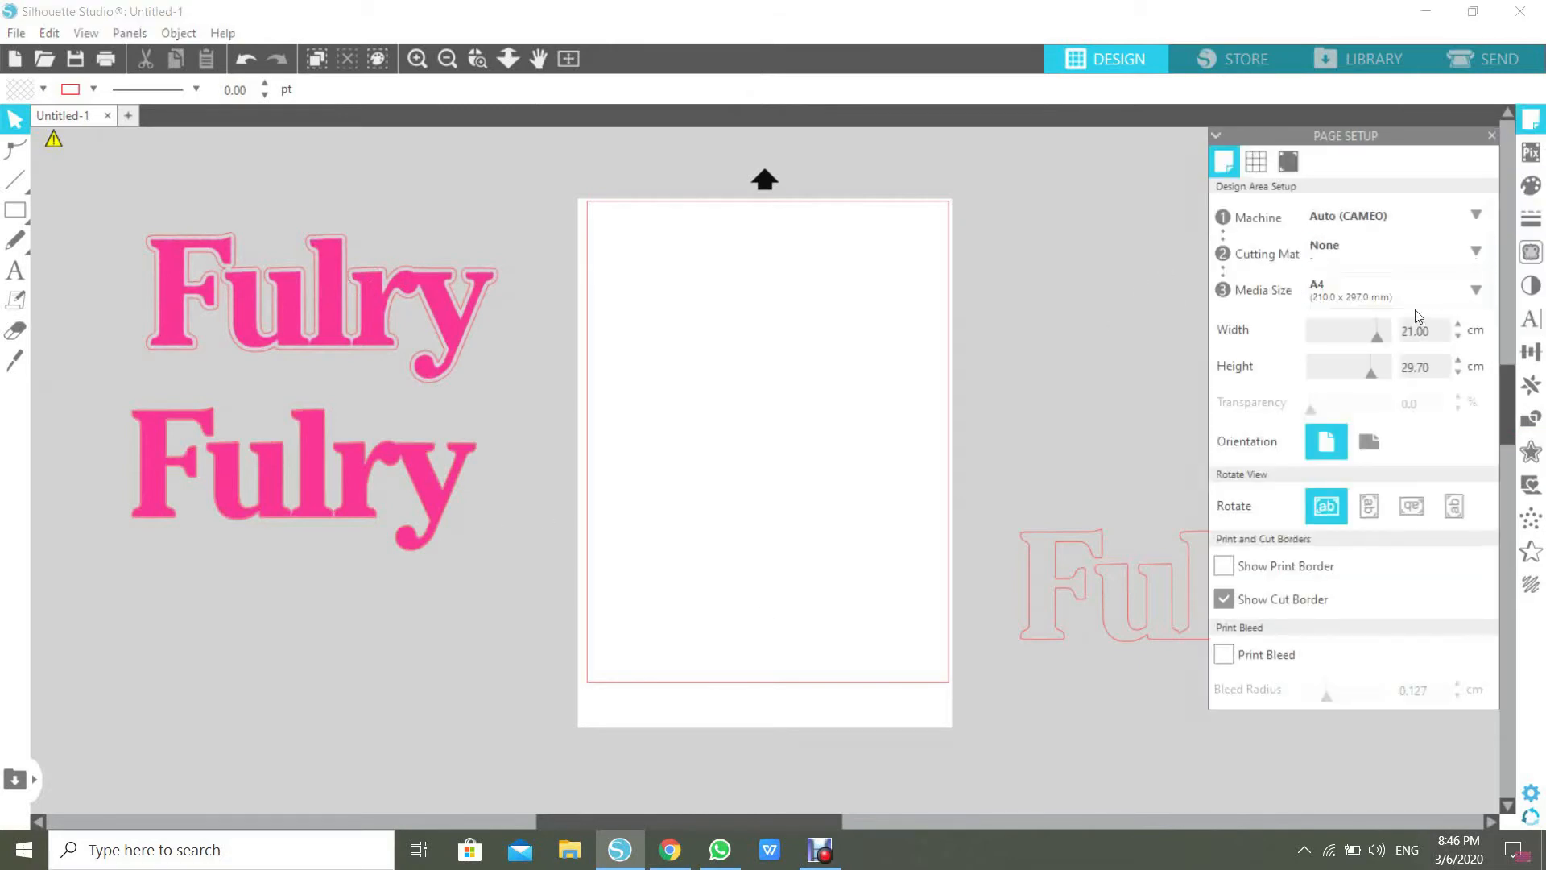
pyautogui.click(1289, 164)
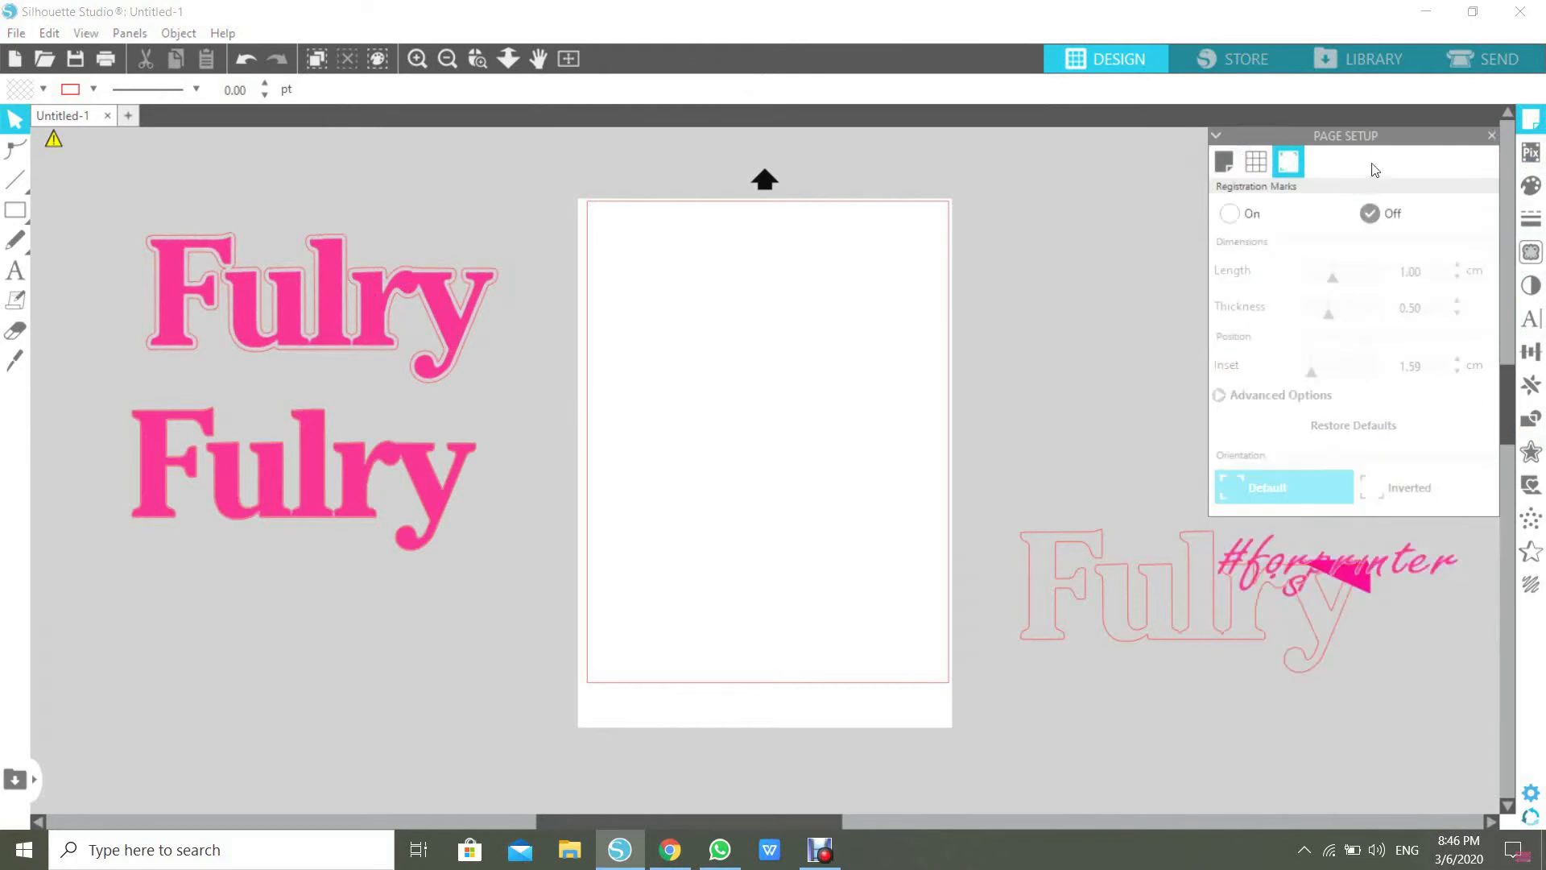
pyautogui.click(1230, 214)
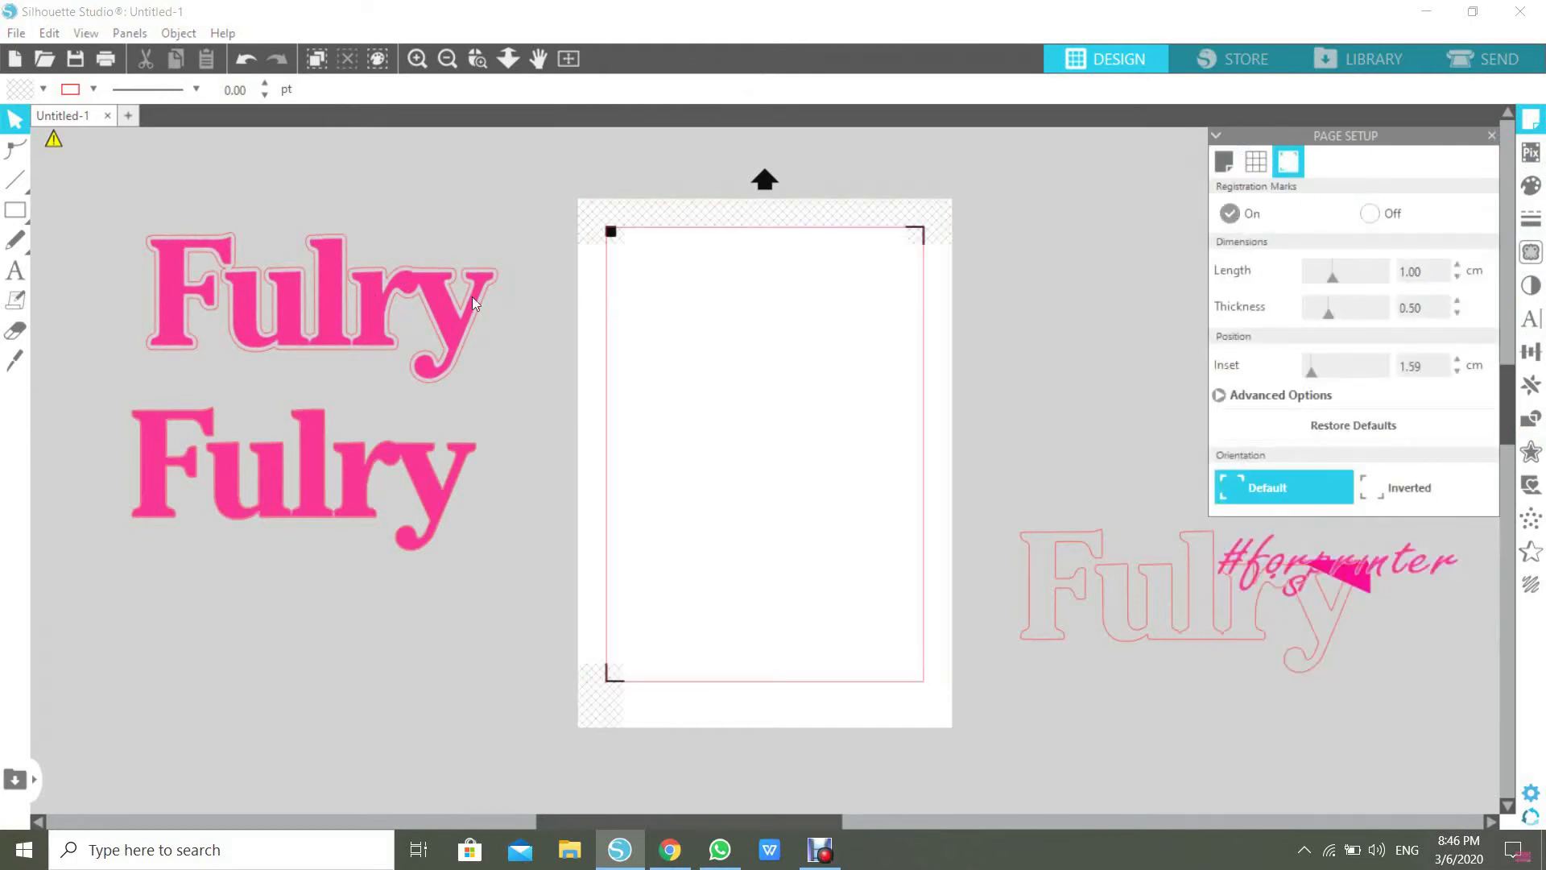
# Shorten the registration marks to 0.90 cm and fit the offset Fulry logo, about 16.5 cm wide, inside the page's upper border area.
pyautogui.click(1359, 281)
pyautogui.moveTo(1356, 275)
pyautogui.mouseDown()
pyautogui.moveTo(1397, 279)
pyautogui.moveTo(1282, 278)
pyautogui.moveTo(1381, 271)
pyautogui.moveTo(1330, 277)
pyautogui.mouseUp()
pyautogui.moveTo(385, 287); pyautogui.dragTo(830, 288)
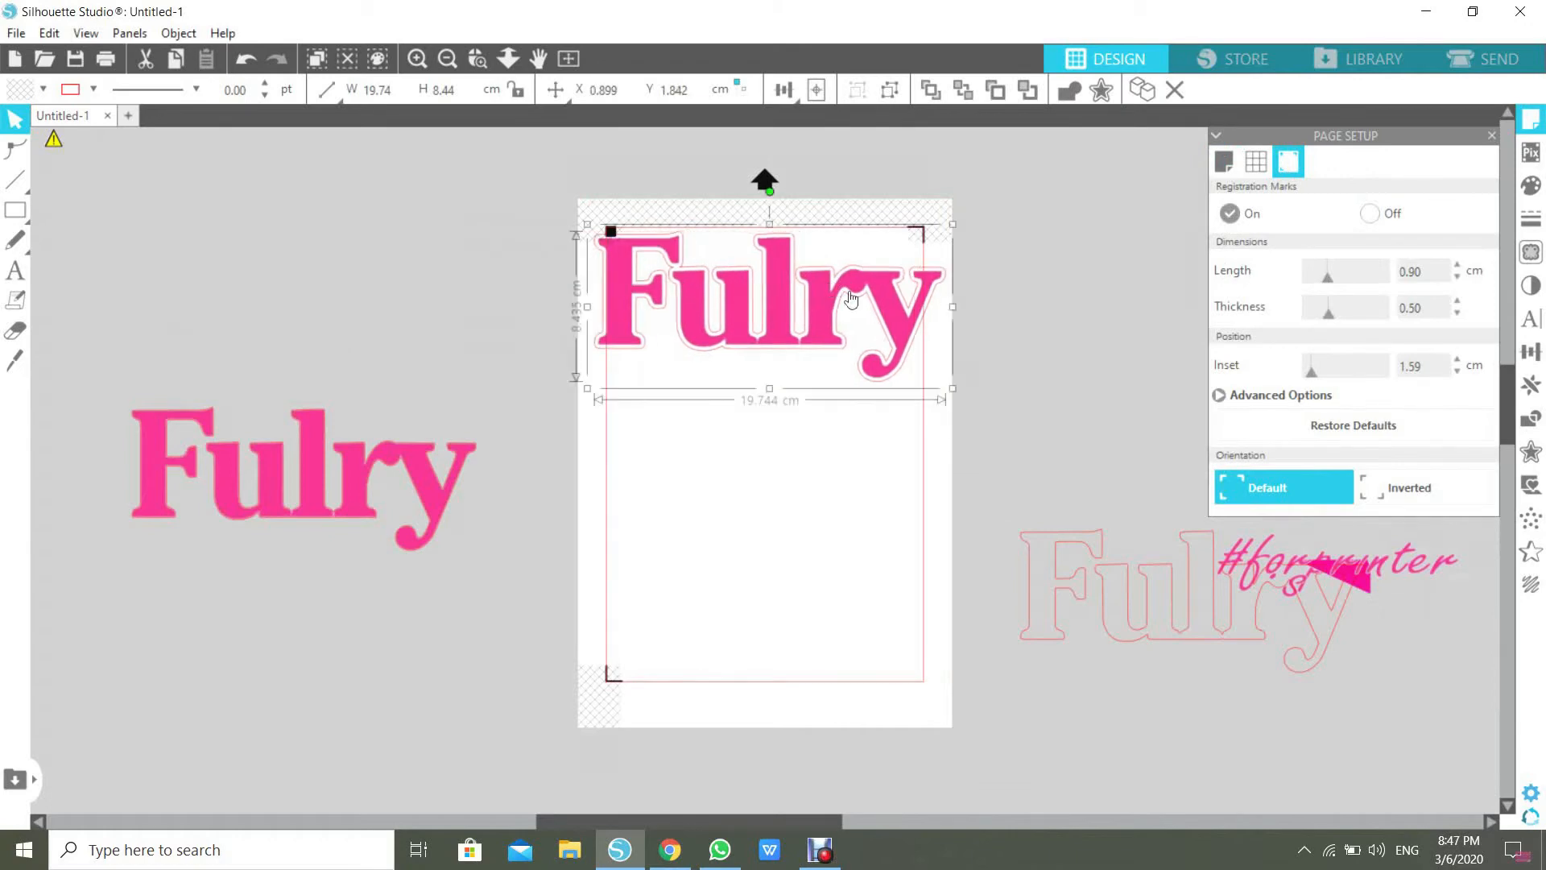
pyautogui.moveTo(953, 387); pyautogui.dragTo(895, 363)
pyautogui.moveTo(781, 275); pyautogui.dragTo(802, 288)
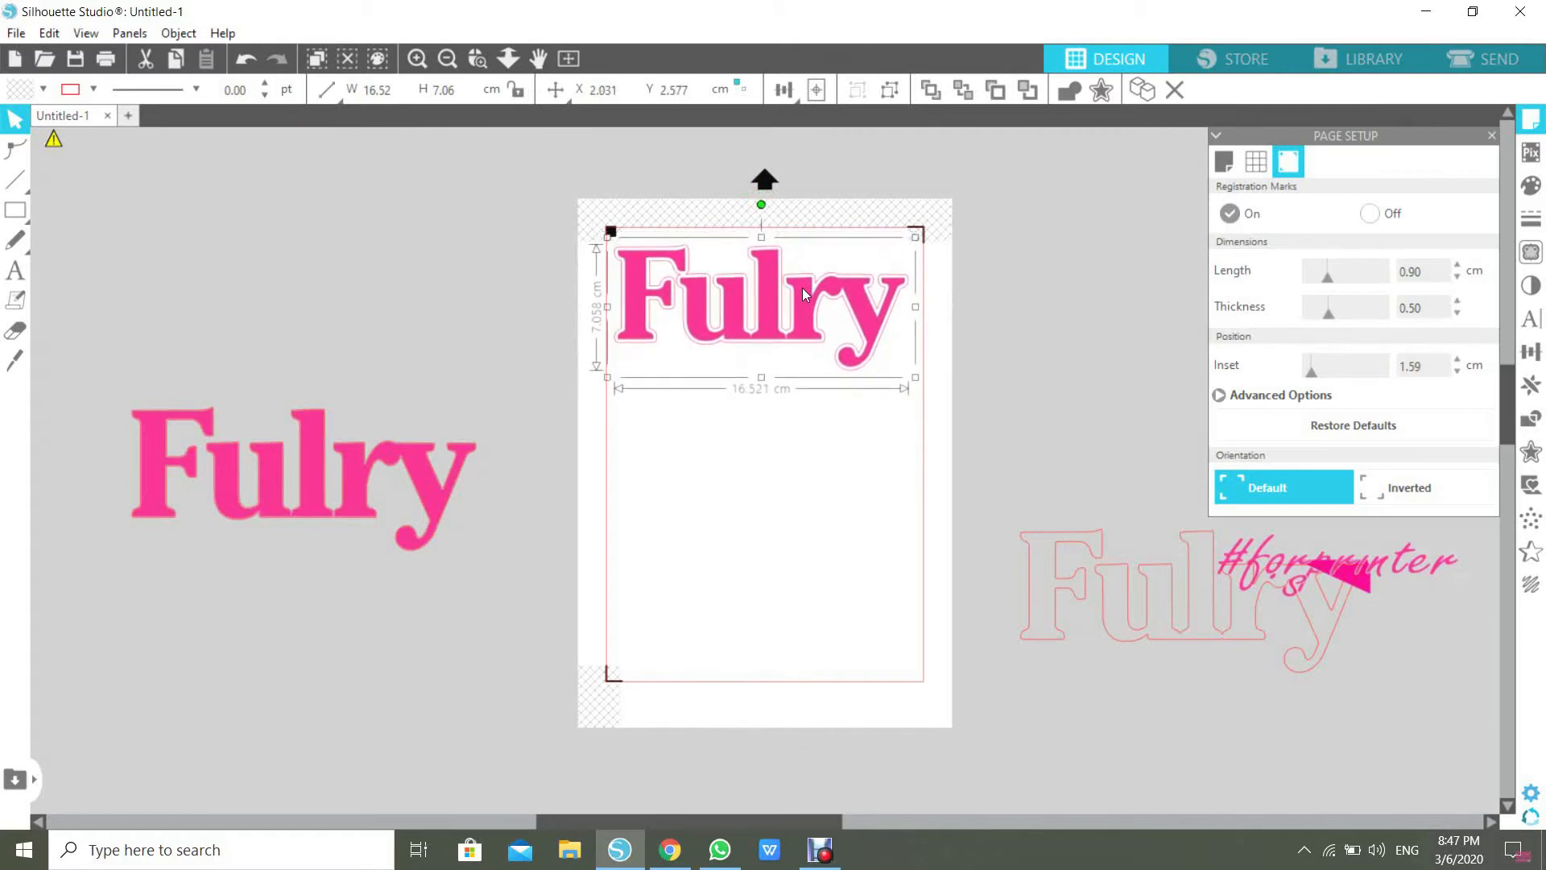
pyautogui.click(1033, 262)
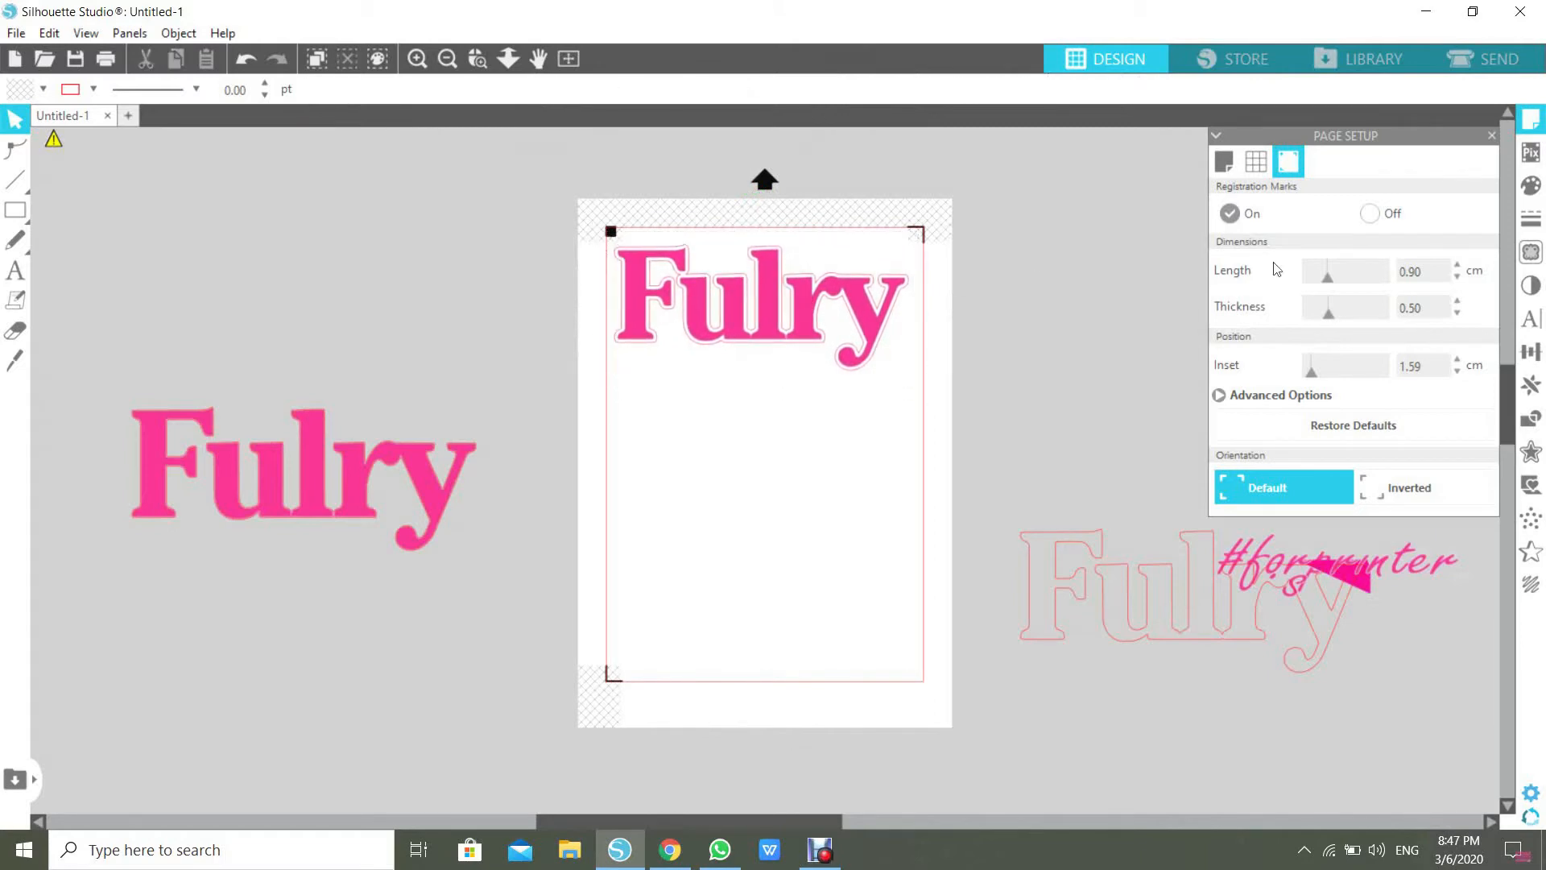
# Try registration mark lengths of 1.60 cm and 0.50 cm, shifting the offset Fulry logo around the marks.
pyautogui.click(1456, 264)
pyautogui.click(1456, 264)
pyautogui.click(1456, 264)
pyautogui.click(1456, 264)
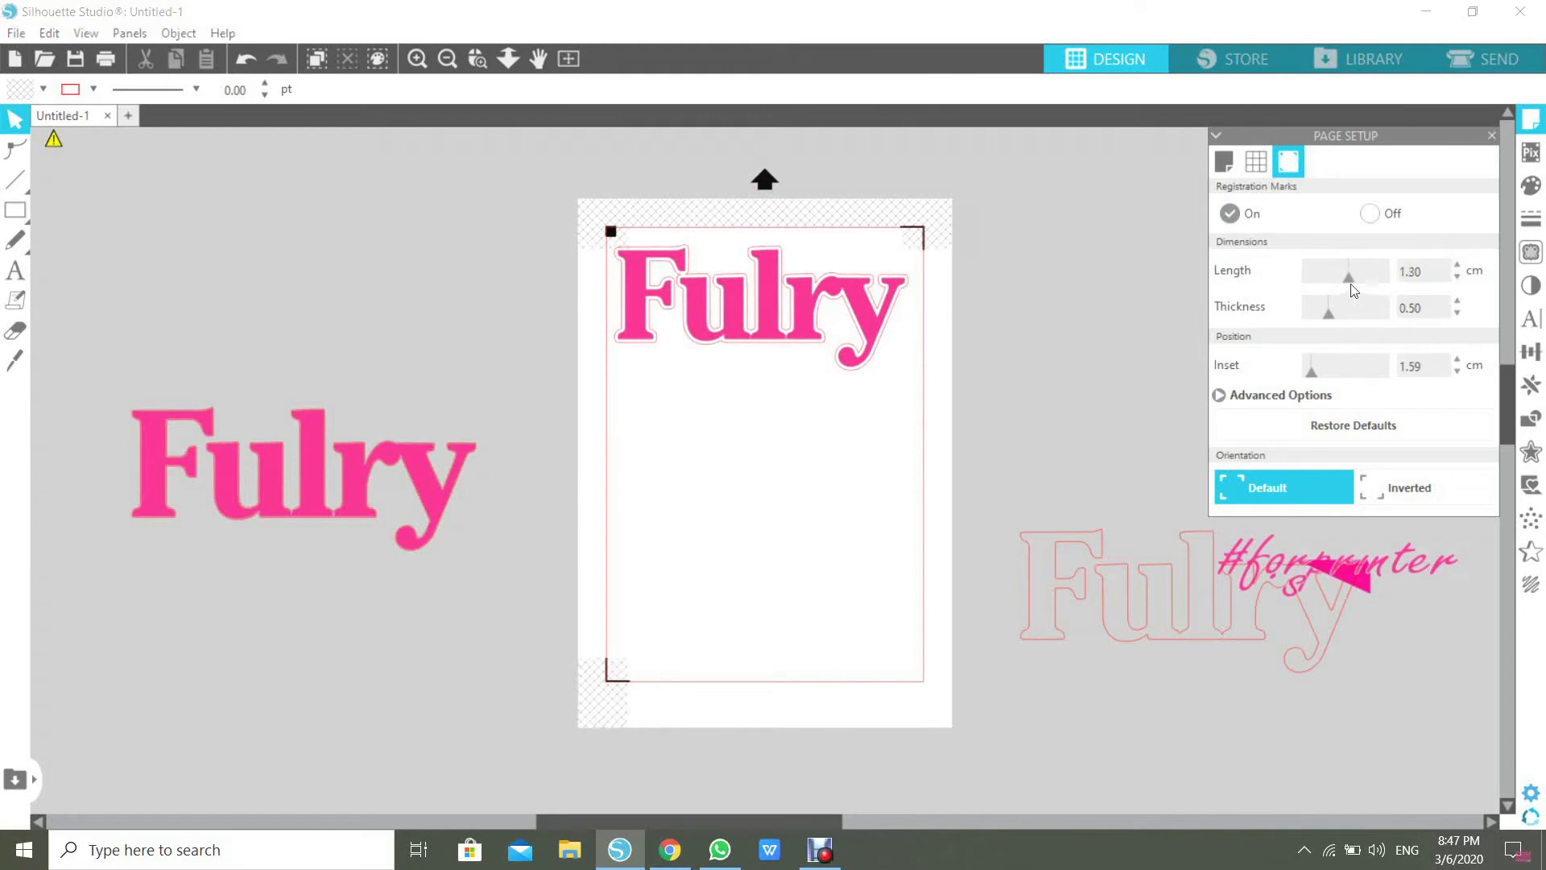
pyautogui.moveTo(1351, 285); pyautogui.dragTo(1364, 283)
pyautogui.moveTo(759, 275); pyautogui.dragTo(765, 259)
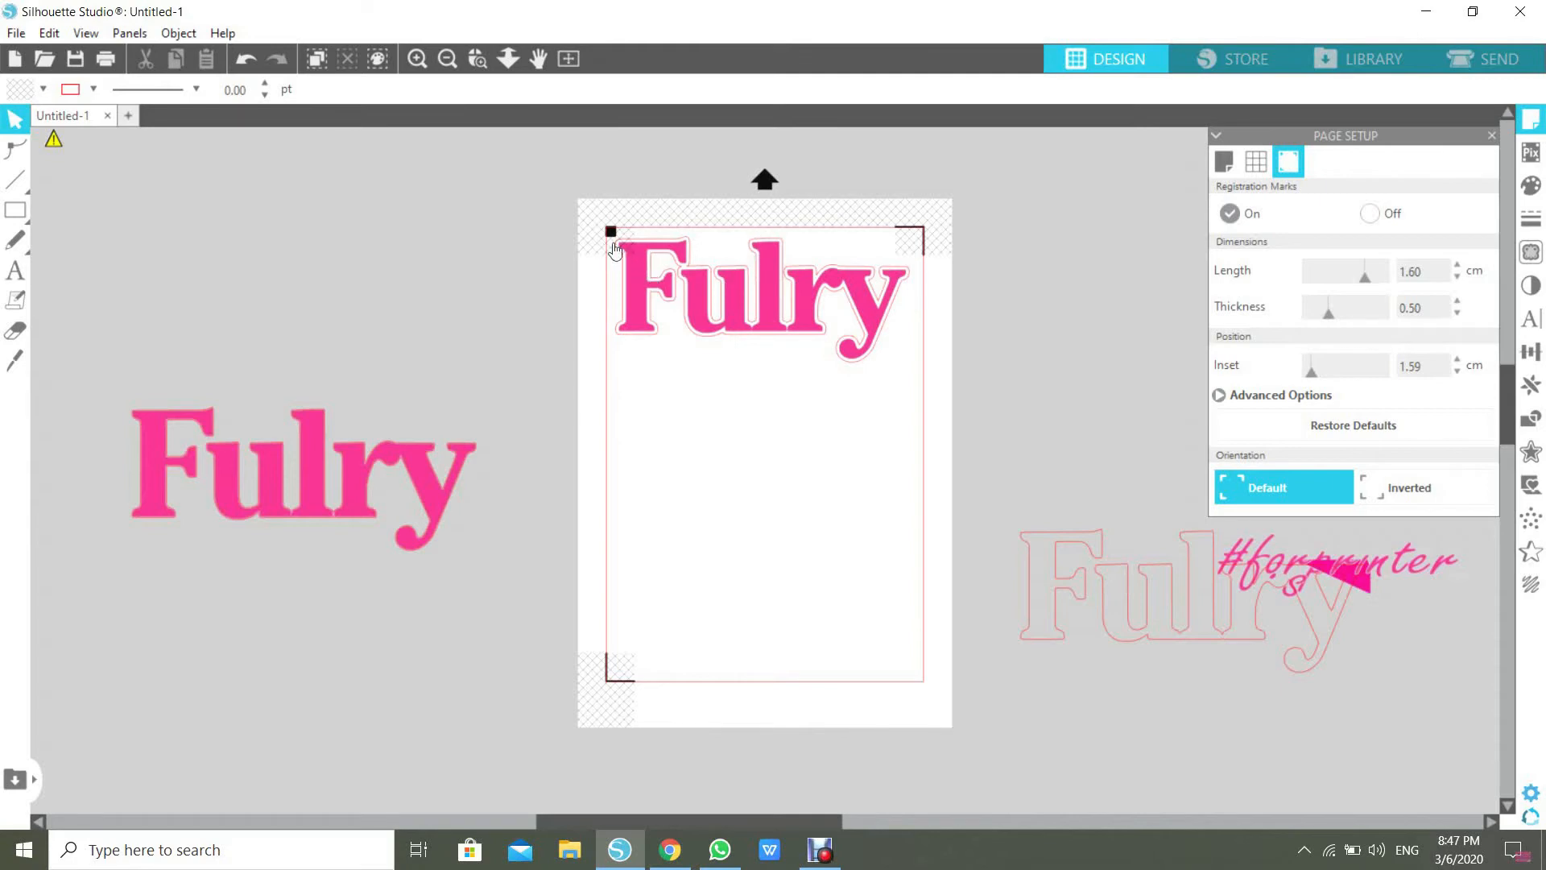
pyautogui.moveTo(769, 288); pyautogui.dragTo(768, 308)
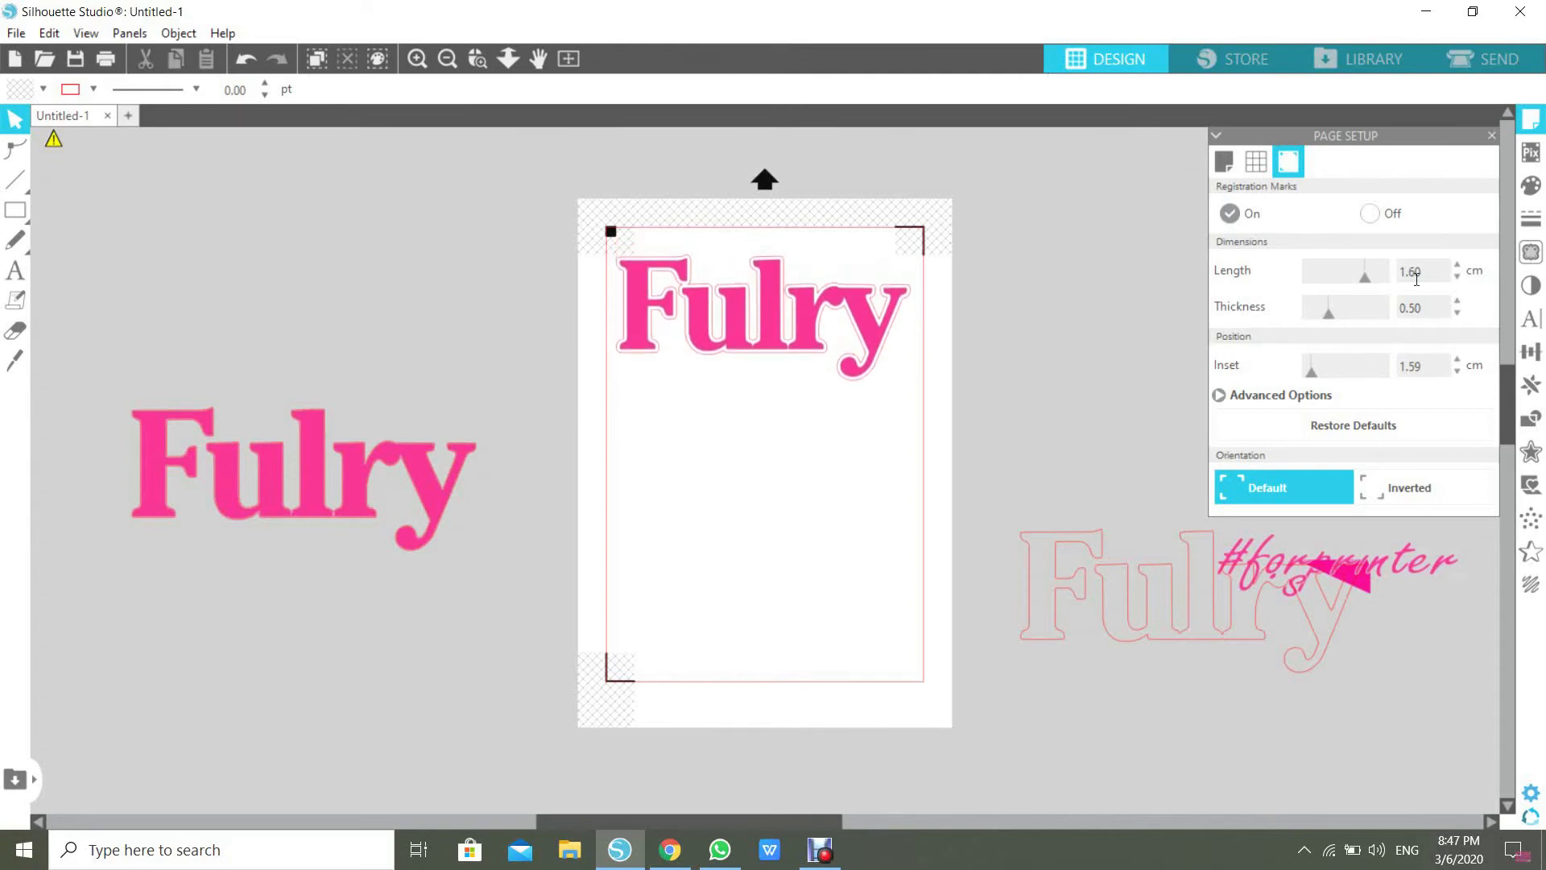
pyautogui.moveTo(1371, 290); pyautogui.dragTo(1270, 286)
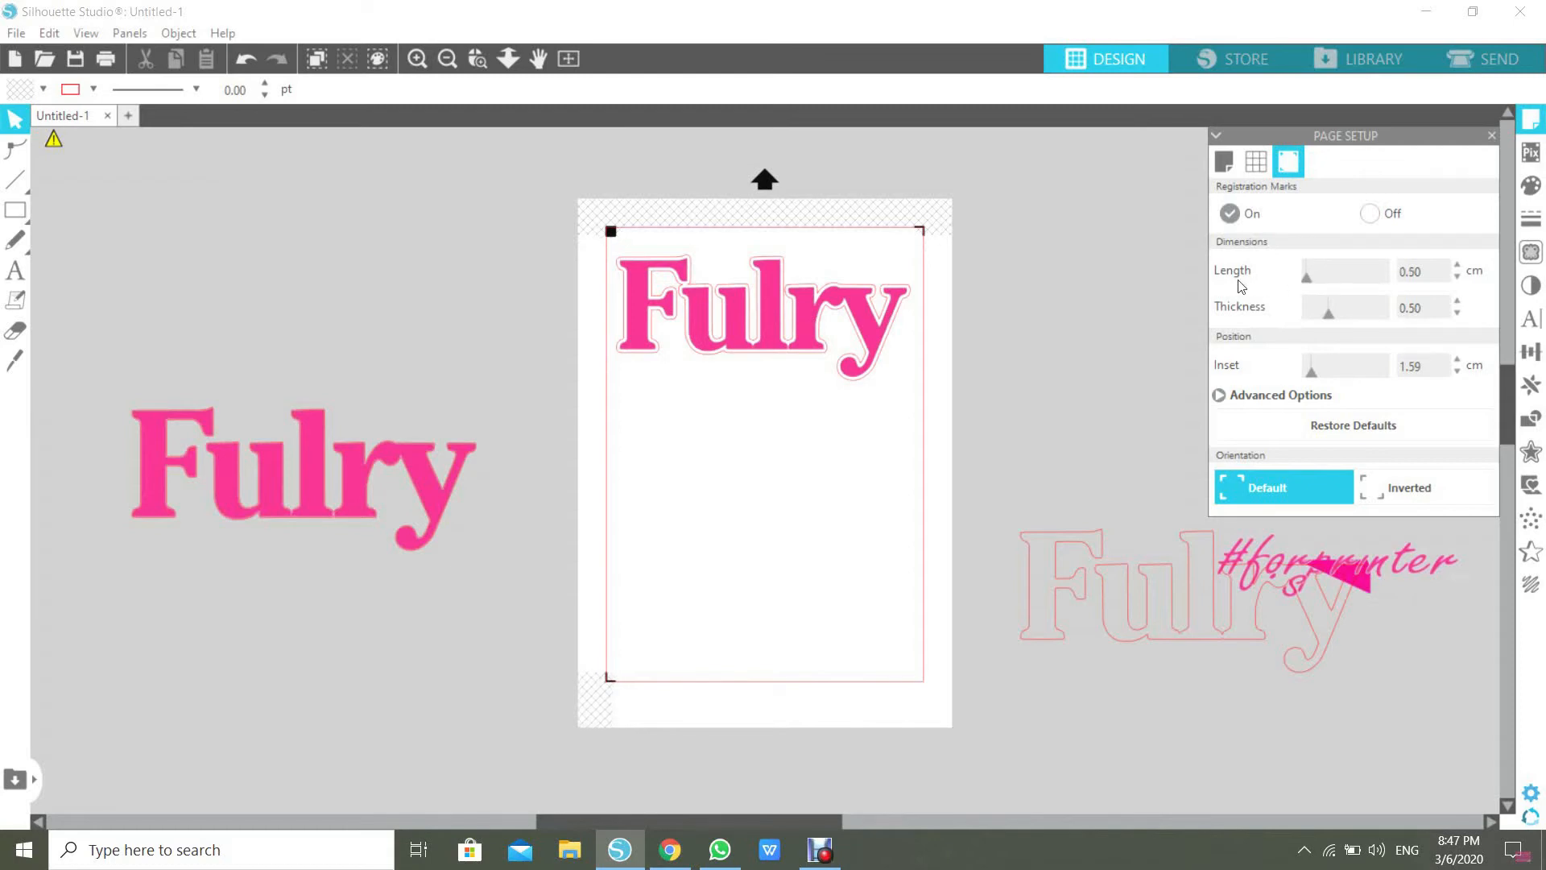
# Set the registration marks to a length of 1.00 cm, a thickness of 0.60 and an inset of 1.00 cm.
pyautogui.moveTo(1306, 282); pyautogui.dragTo(1332, 282)
pyautogui.moveTo(1324, 315); pyautogui.dragTo(1360, 320)
pyautogui.moveTo(1375, 319); pyautogui.dragTo(1341, 319)
pyautogui.moveTo(824, 308); pyautogui.dragTo(835, 297)
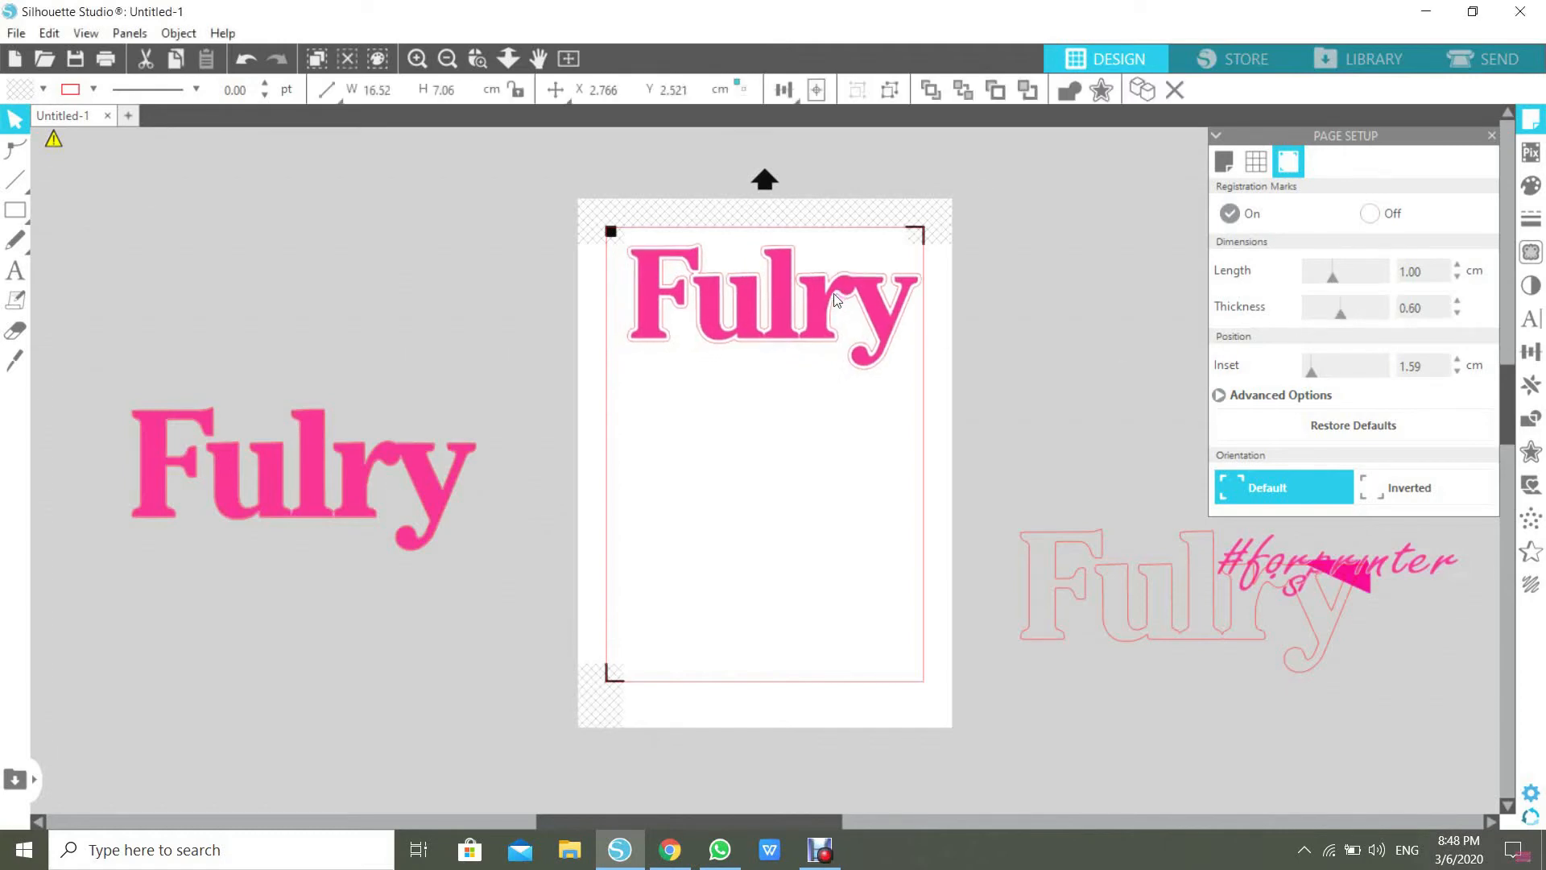
pyautogui.click(1047, 378)
pyautogui.moveTo(1311, 371); pyautogui.dragTo(1286, 380)
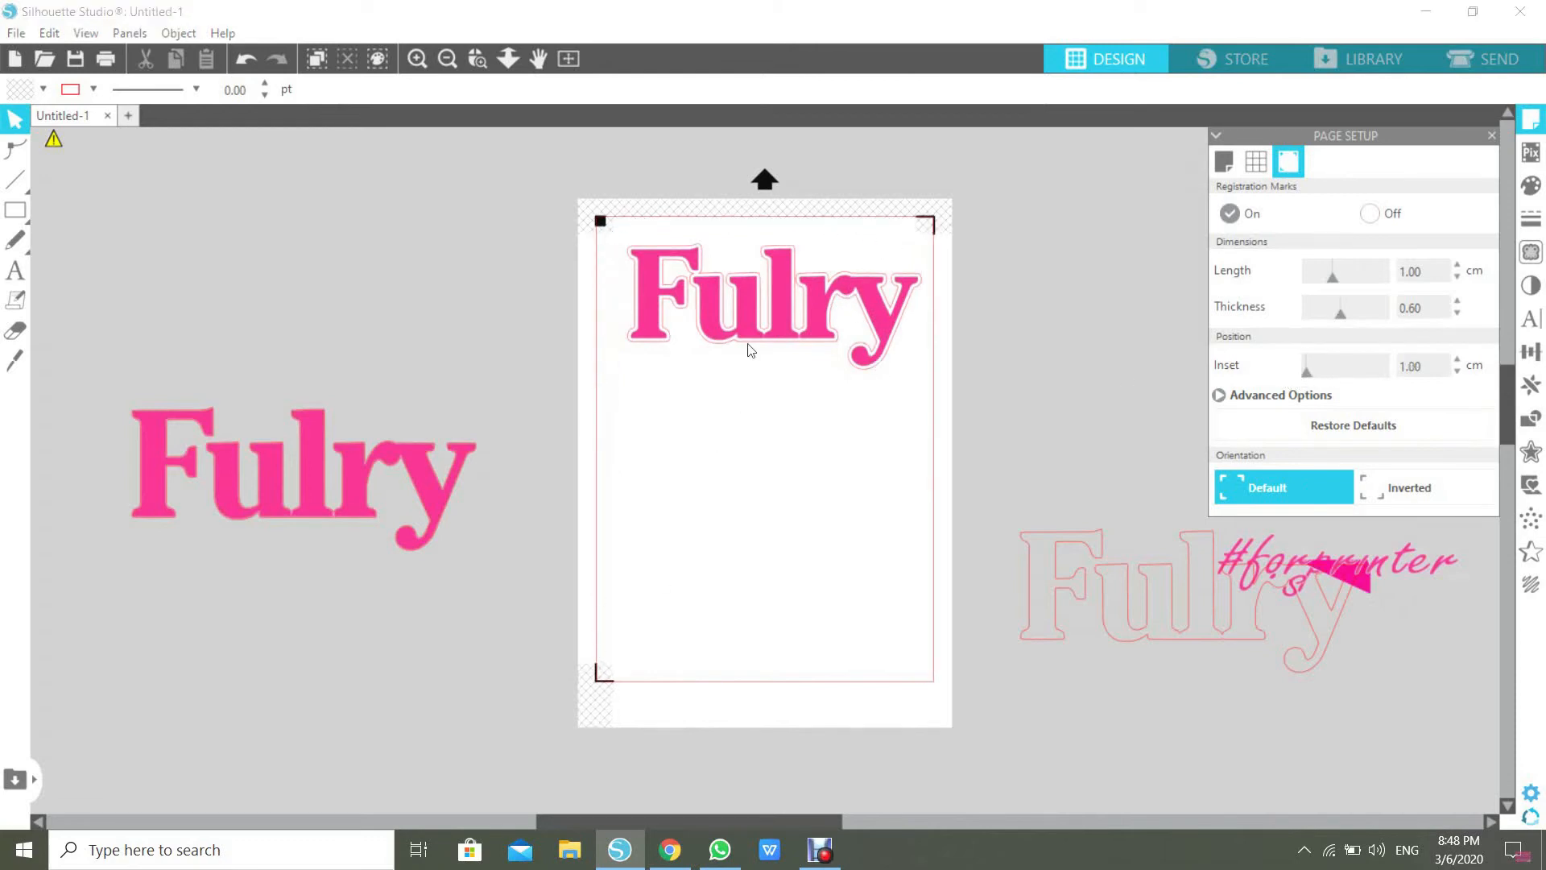
# Enlarge the offset Fulry logo to about 17.9 cm wide and center it within the registration mark border.
pyautogui.click(763, 308)
pyautogui.moveTo(618, 378); pyautogui.dragTo(598, 380)
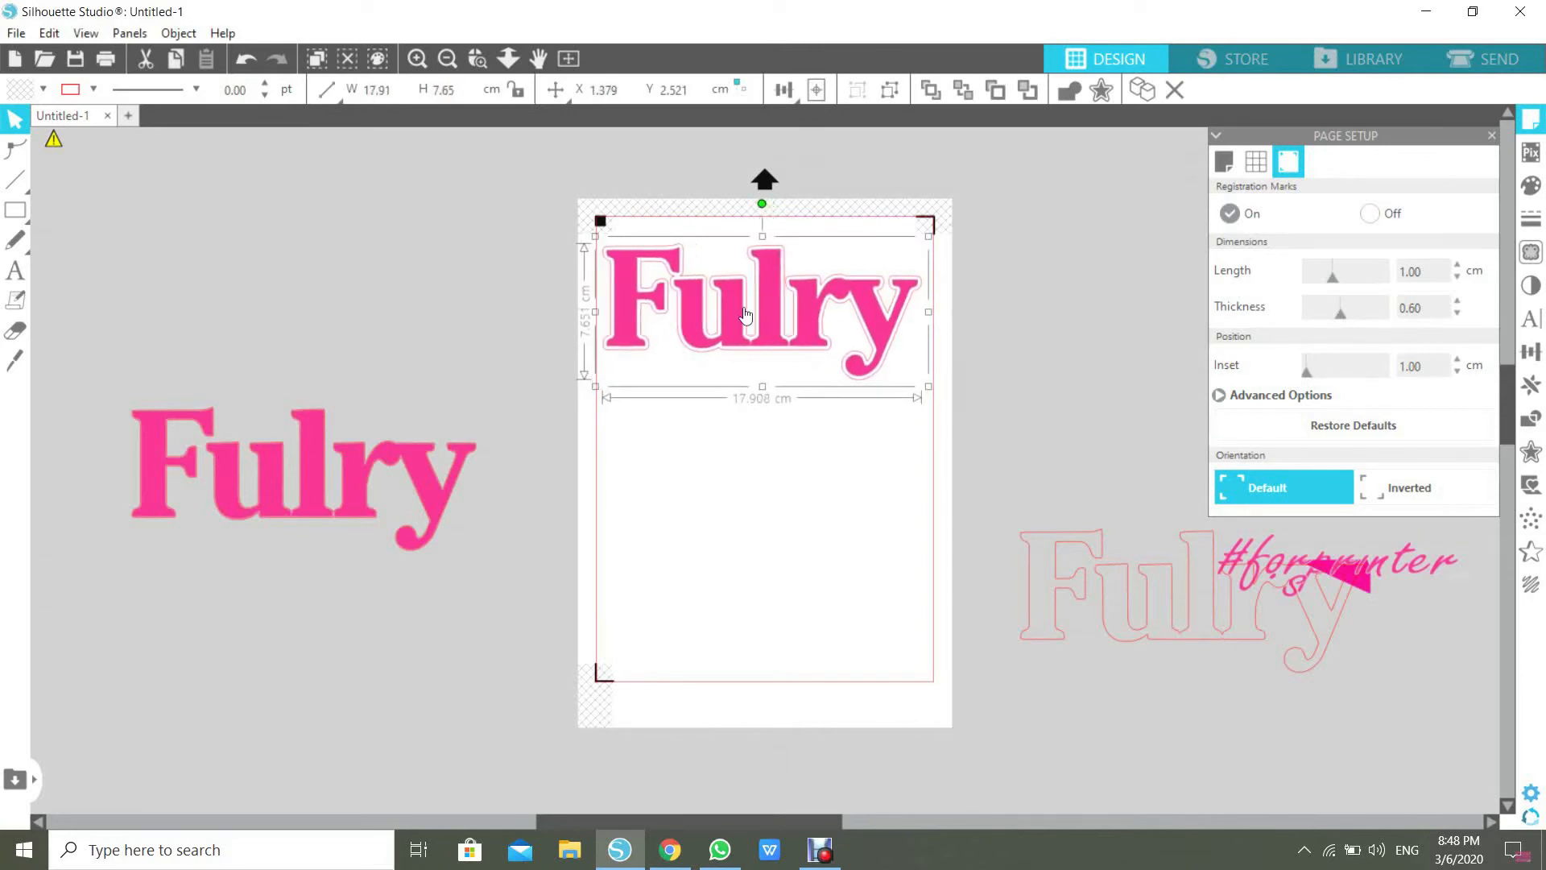
pyautogui.moveTo(762, 296); pyautogui.dragTo(765, 296)
pyautogui.click(552, 261)
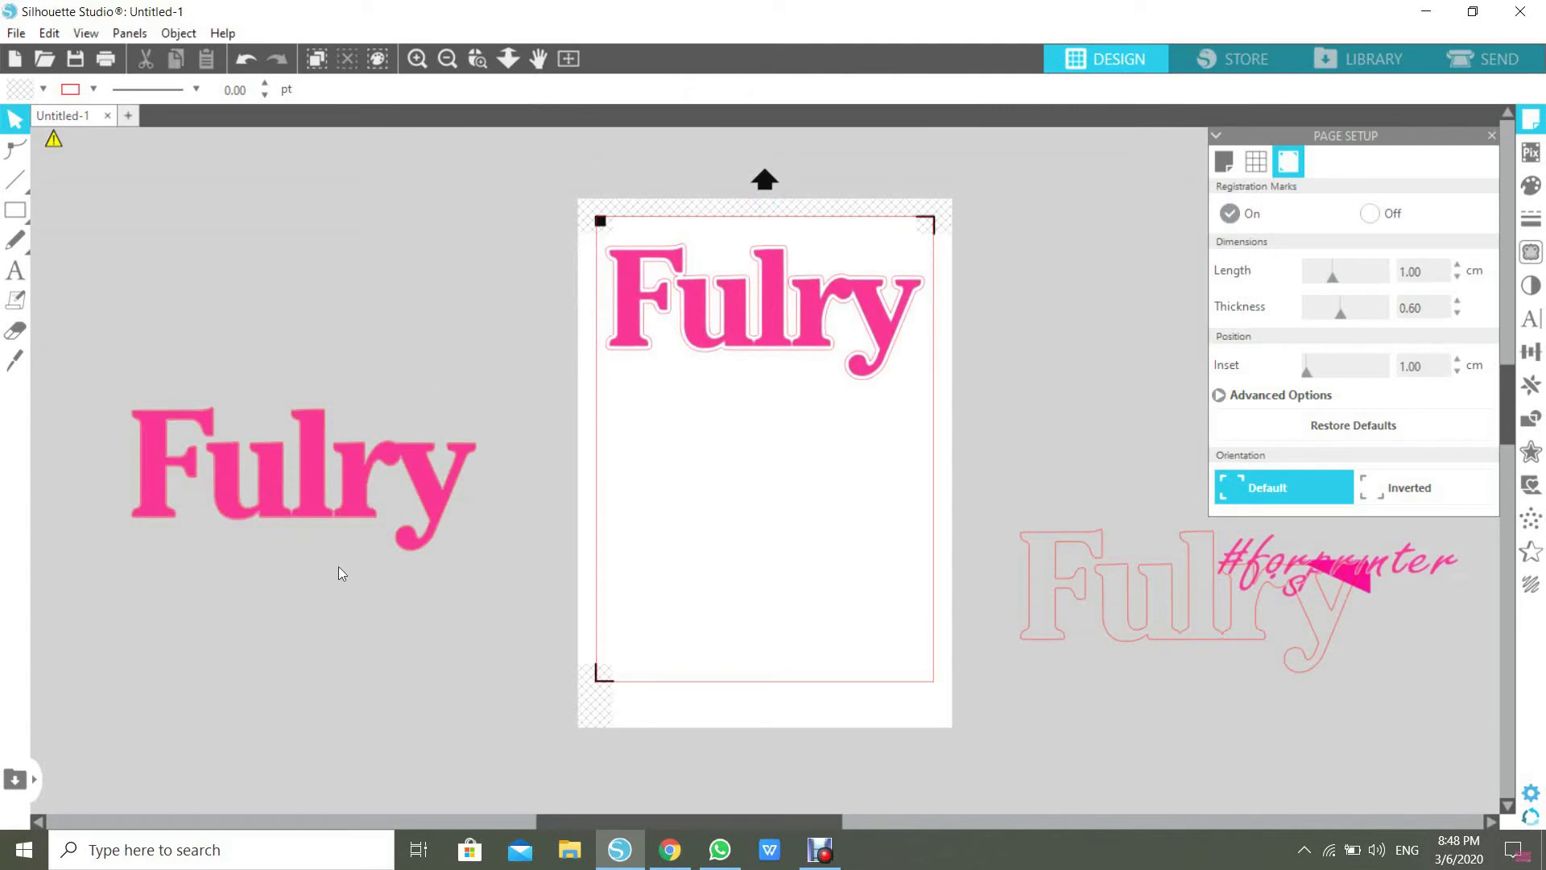
# Place the edge-cut Fulry logo on the page below the offset version and scale it to about 17.3 cm wide.
pyautogui.moveTo(359, 503); pyautogui.dragTo(830, 485)
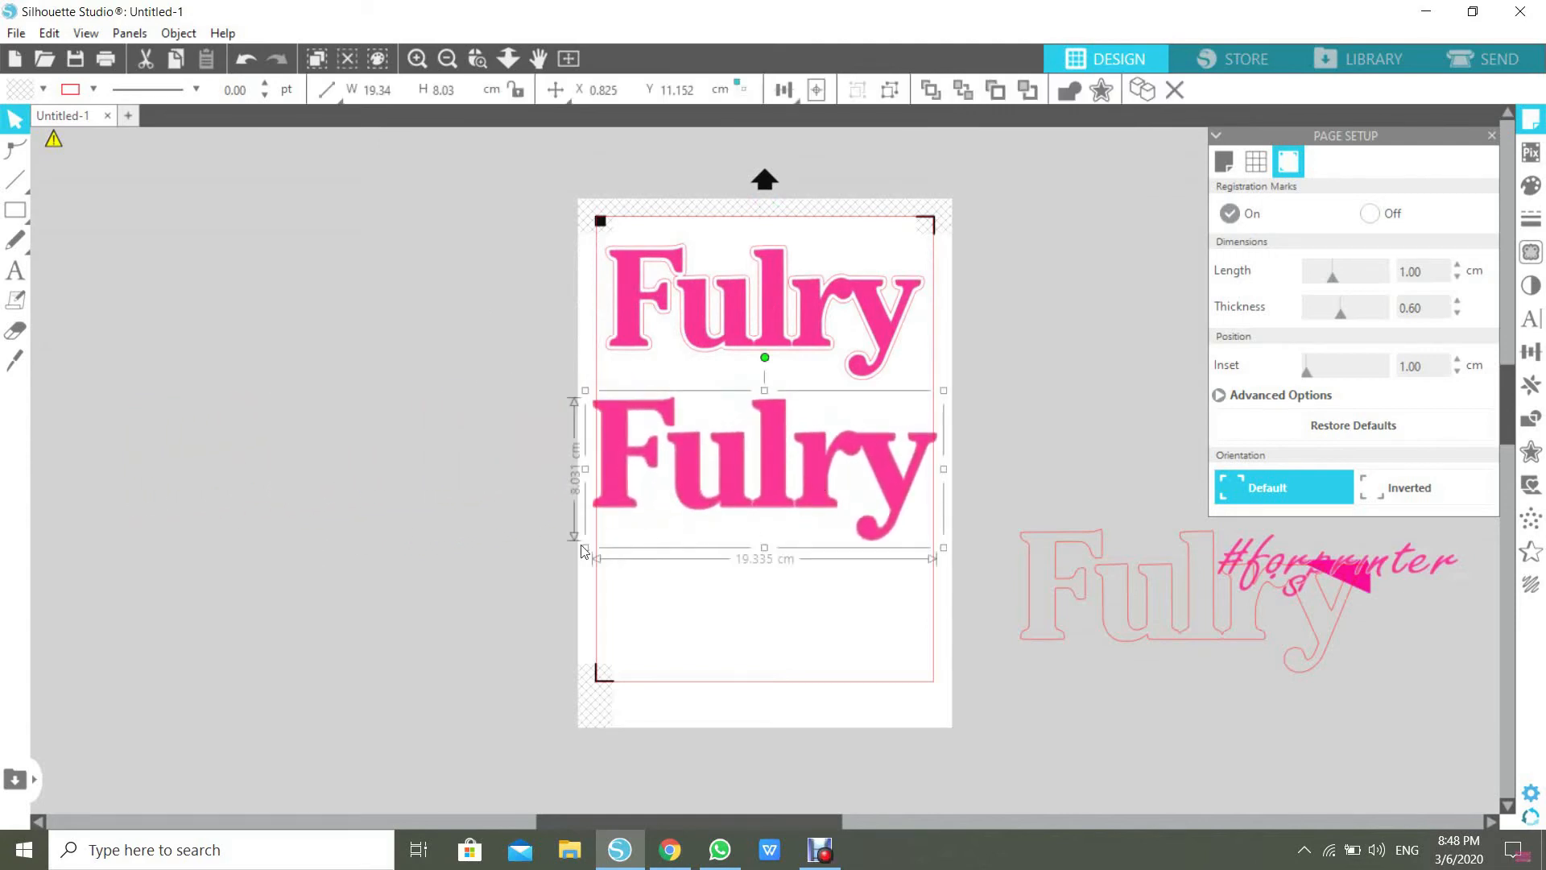
pyautogui.moveTo(585, 546); pyautogui.dragTo(622, 533)
pyautogui.moveTo(774, 464); pyautogui.dragTo(761, 469)
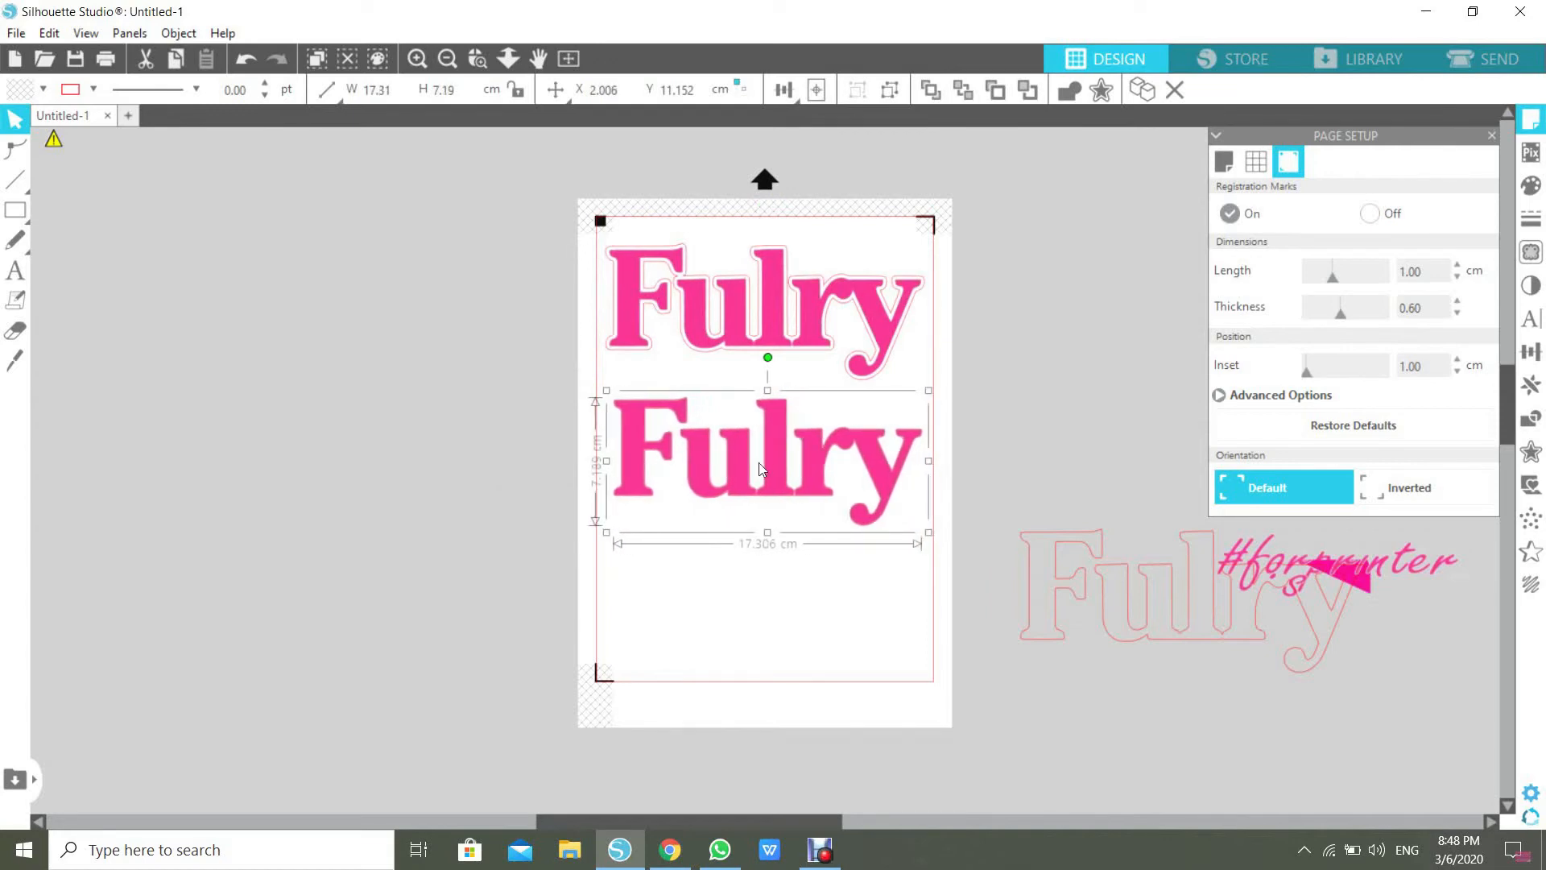
pyautogui.click(1119, 292)
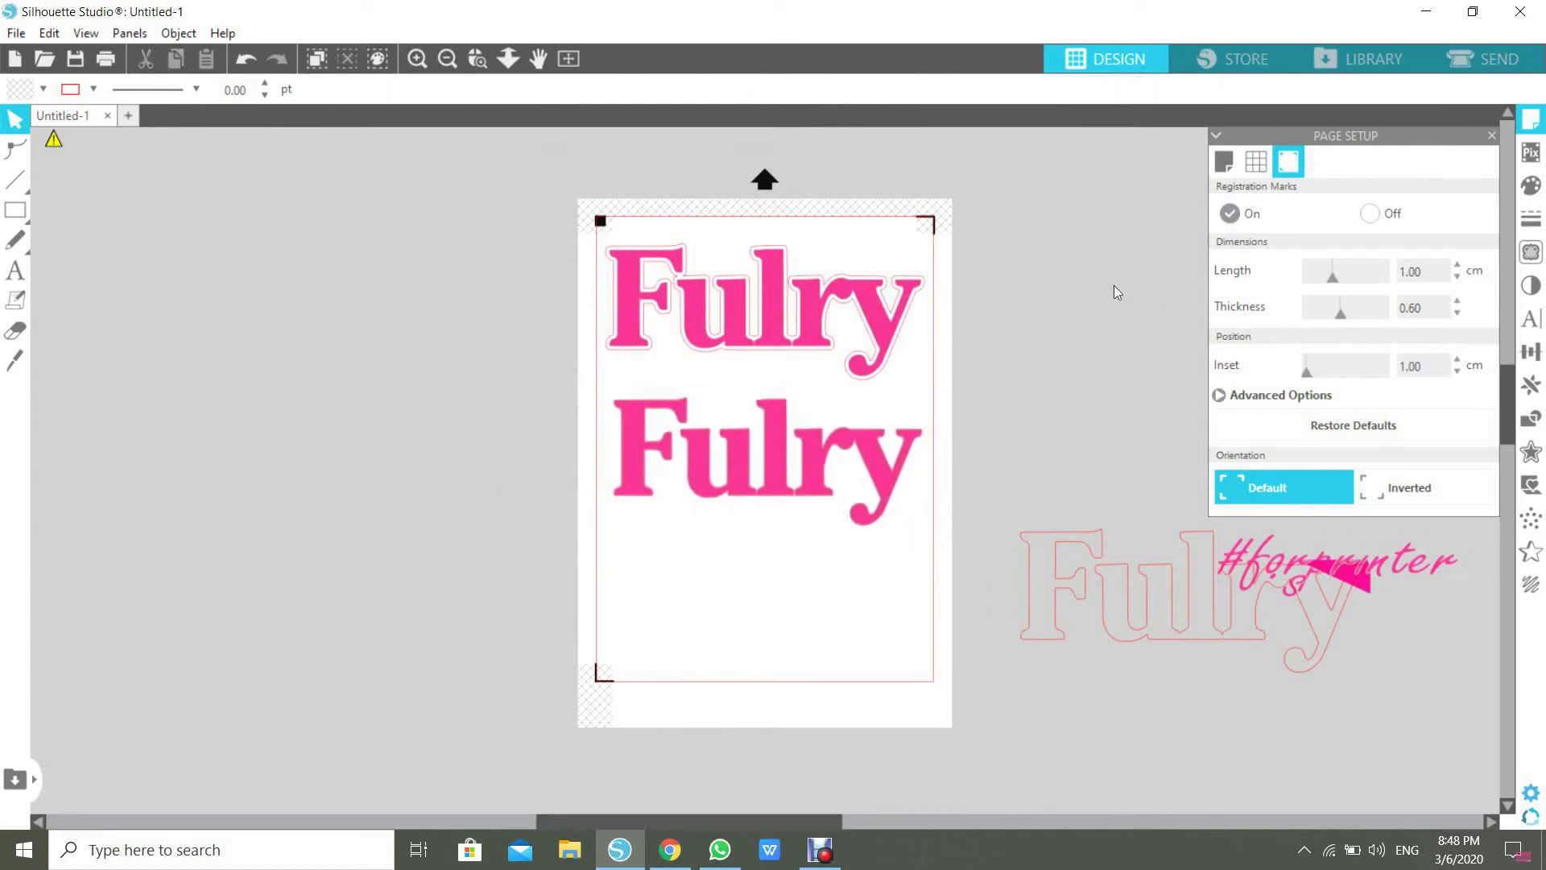
# Set the send options for Tool 1 to the Cut action with the AutoBlade, keeping Vinyl, Glossy as the material.
pyautogui.click(1473, 60)
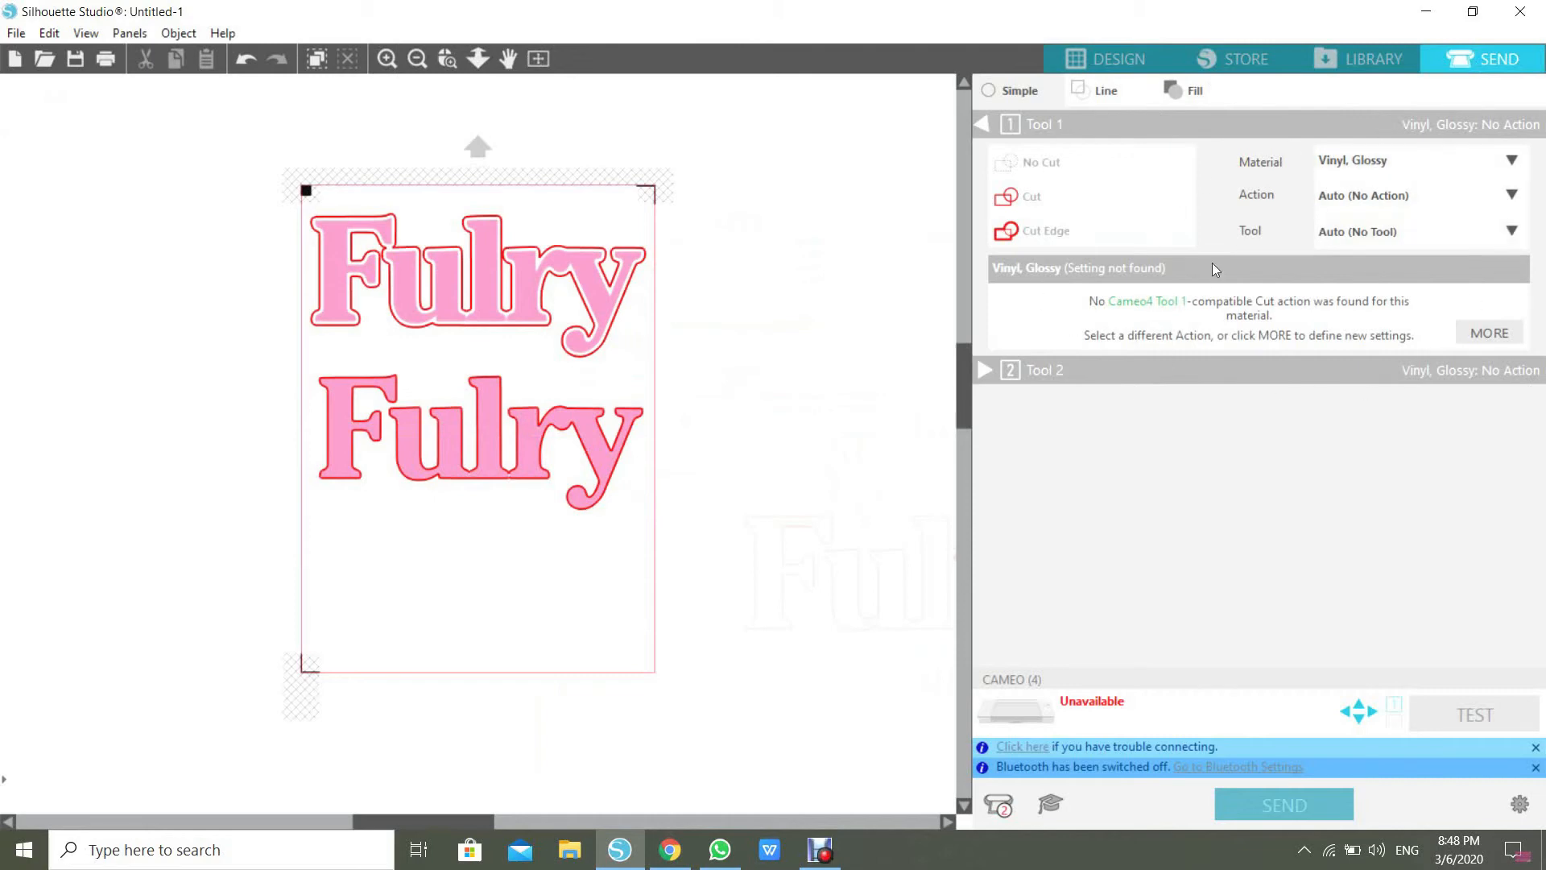
pyautogui.click(1382, 199)
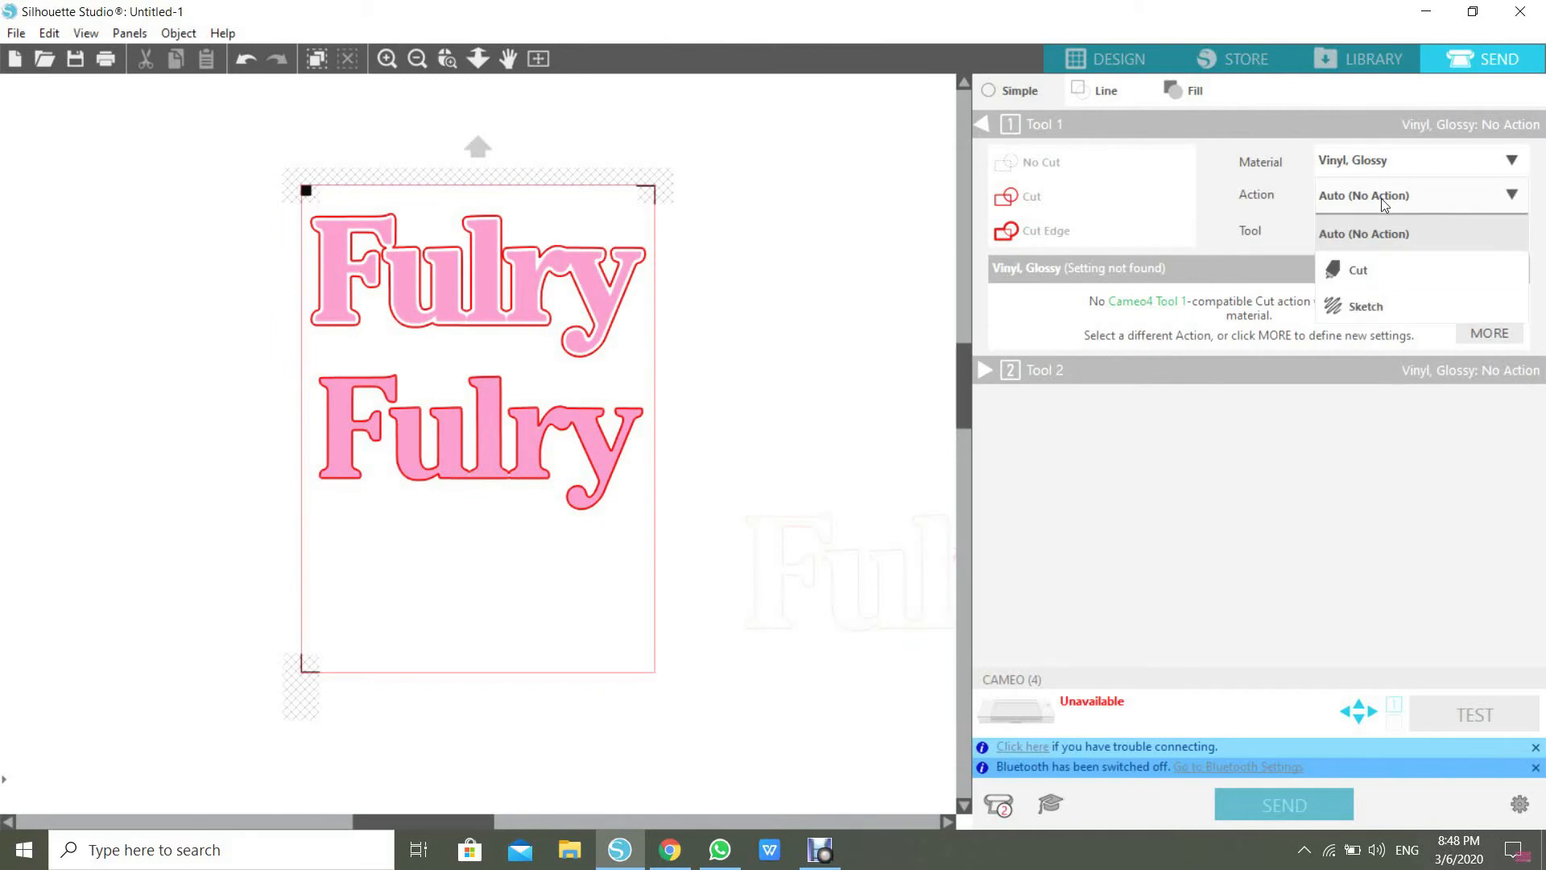
pyautogui.click(1363, 266)
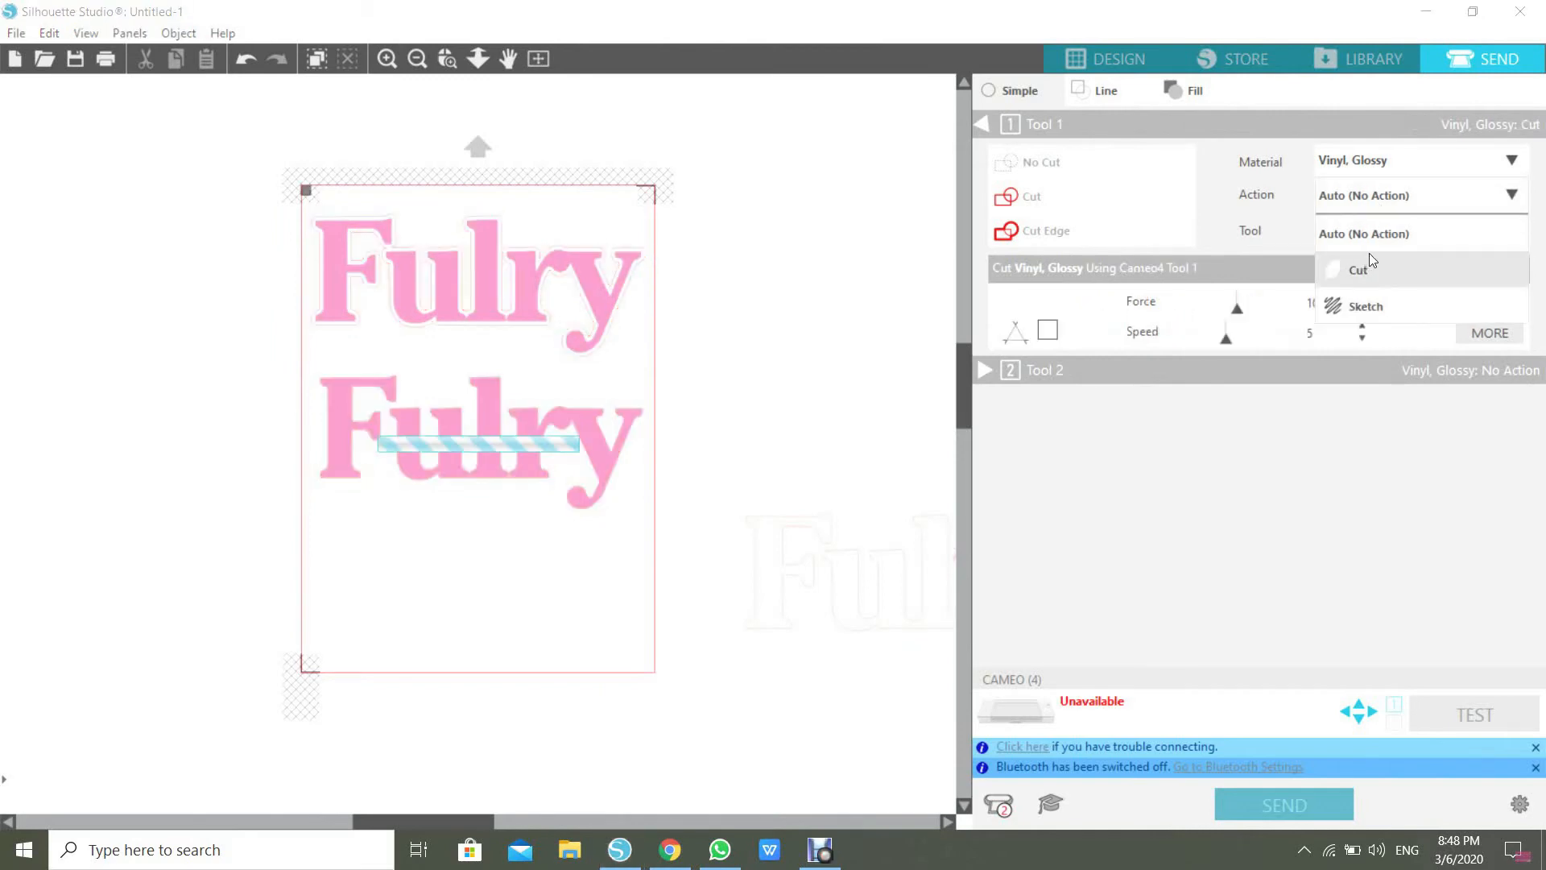
pyautogui.click(1437, 166)
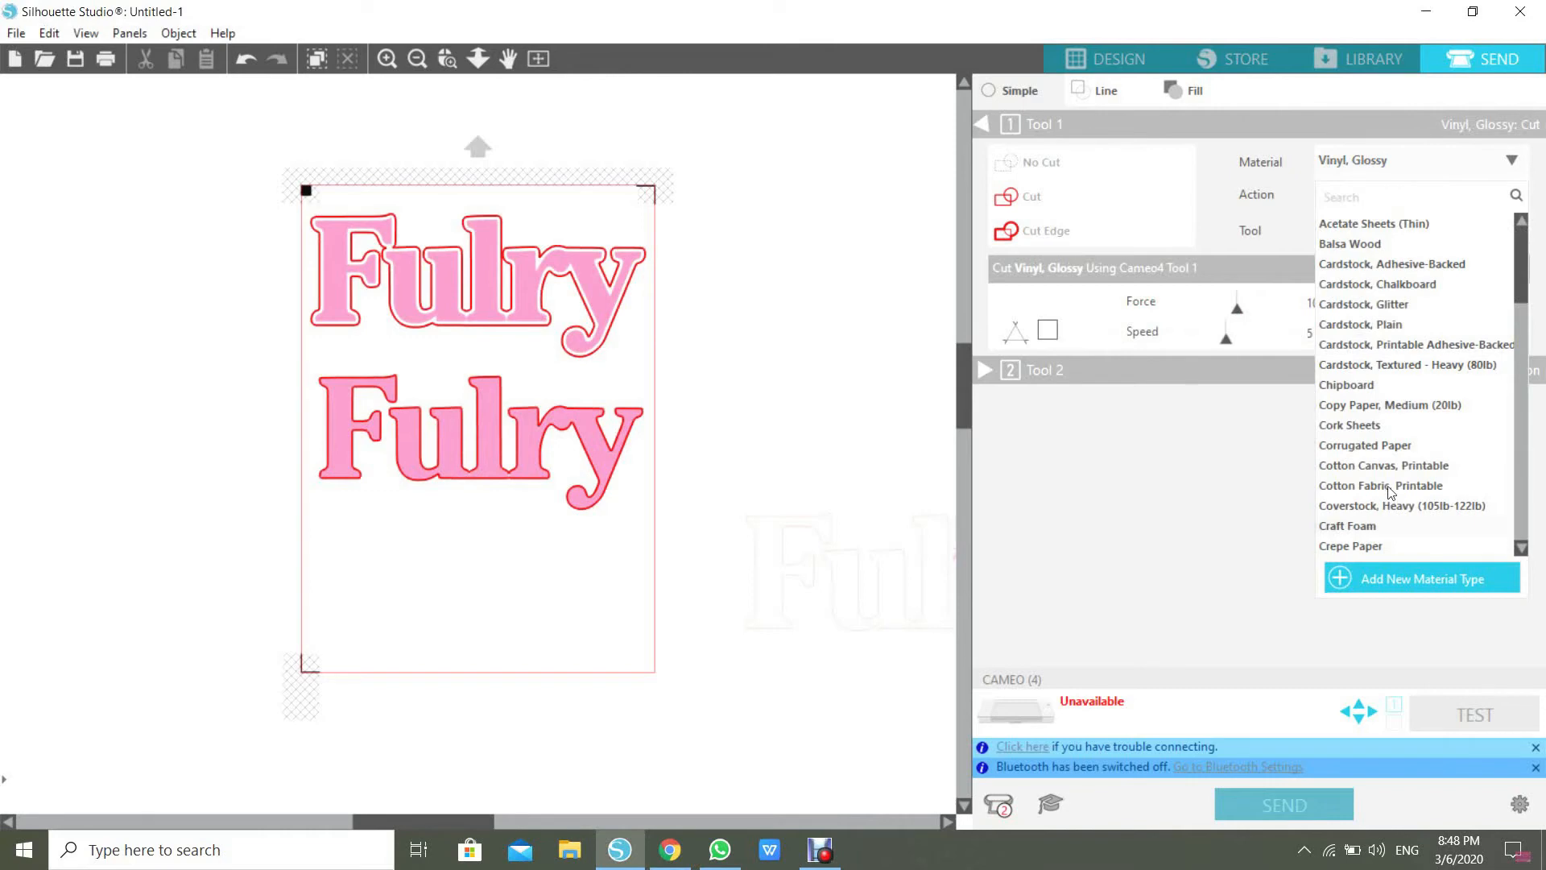
pyautogui.click(1419, 168)
pyautogui.click(1379, 233)
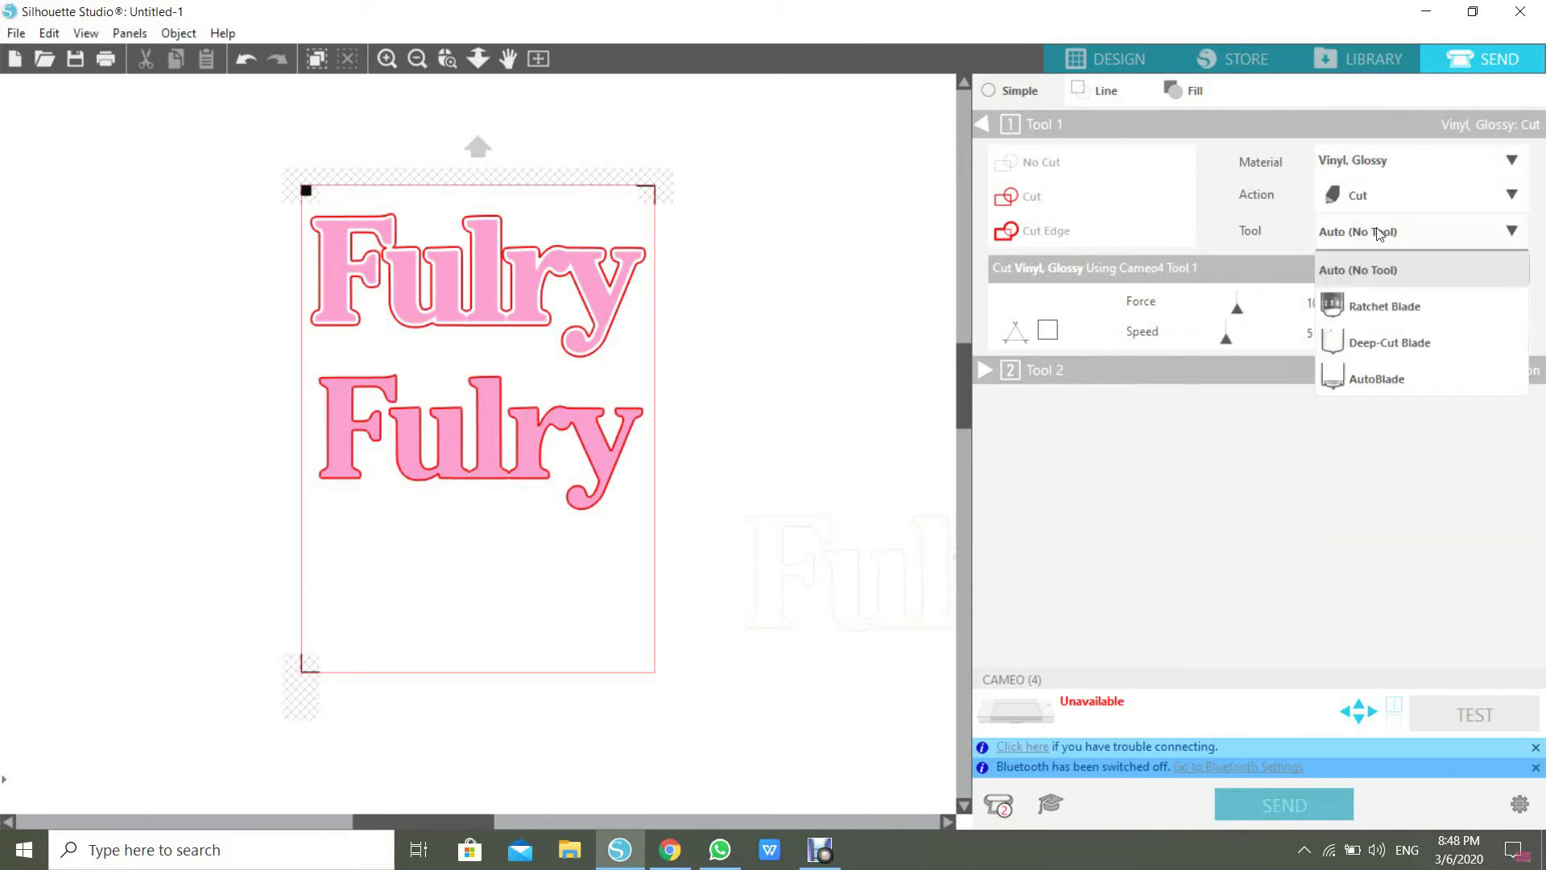
pyautogui.click(1366, 377)
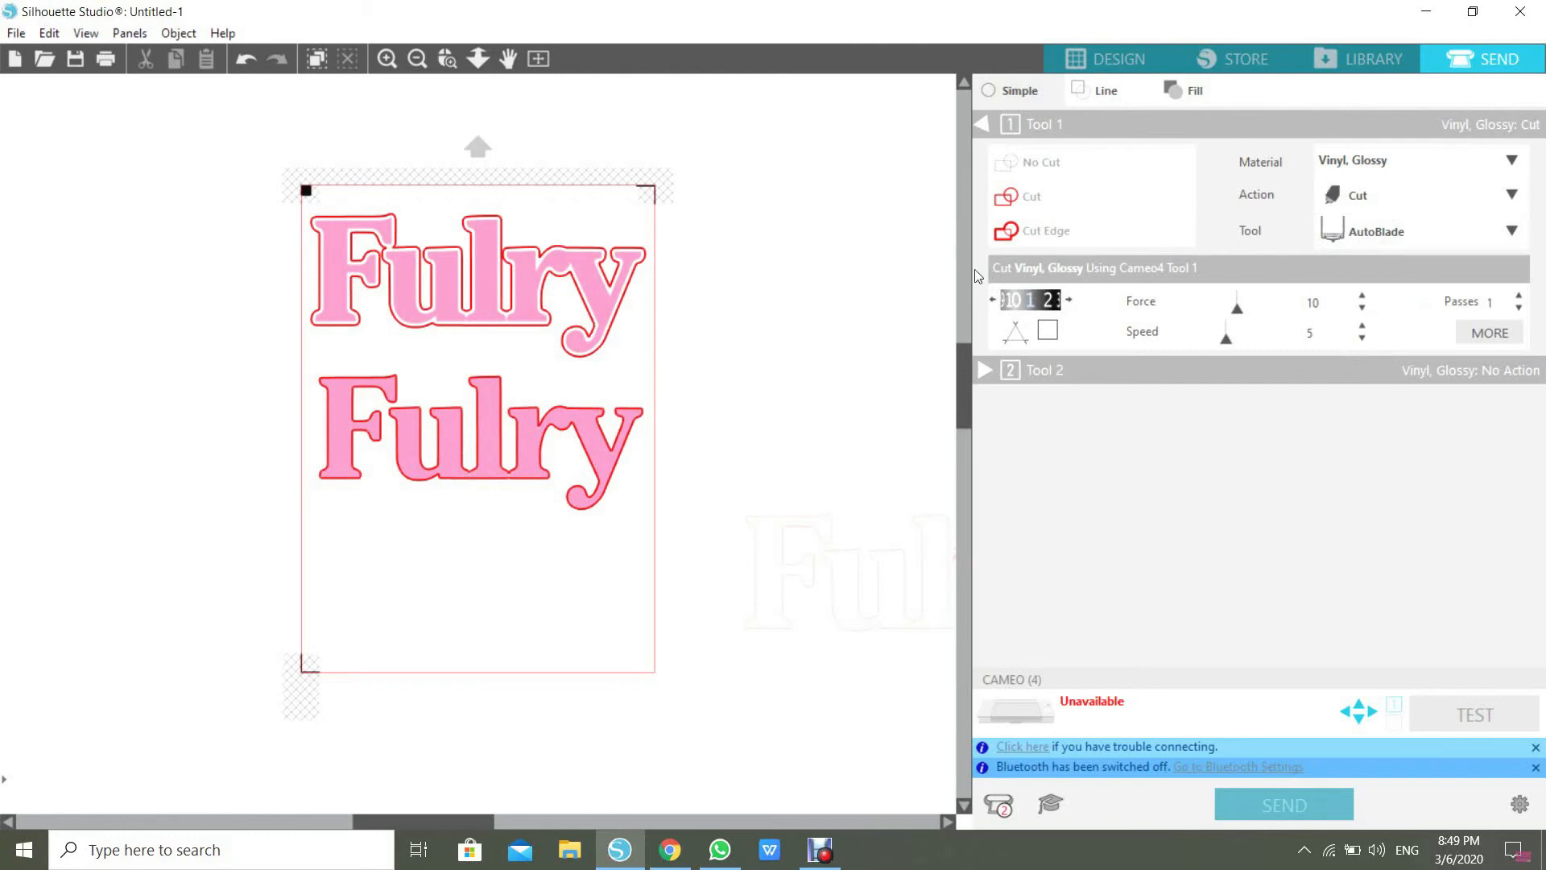
# Set the AutoBlade's depth to 2, the force to 17 and the speed to 22.
pyautogui.click(1068, 299)
pyautogui.click(997, 299)
pyautogui.click(1069, 300)
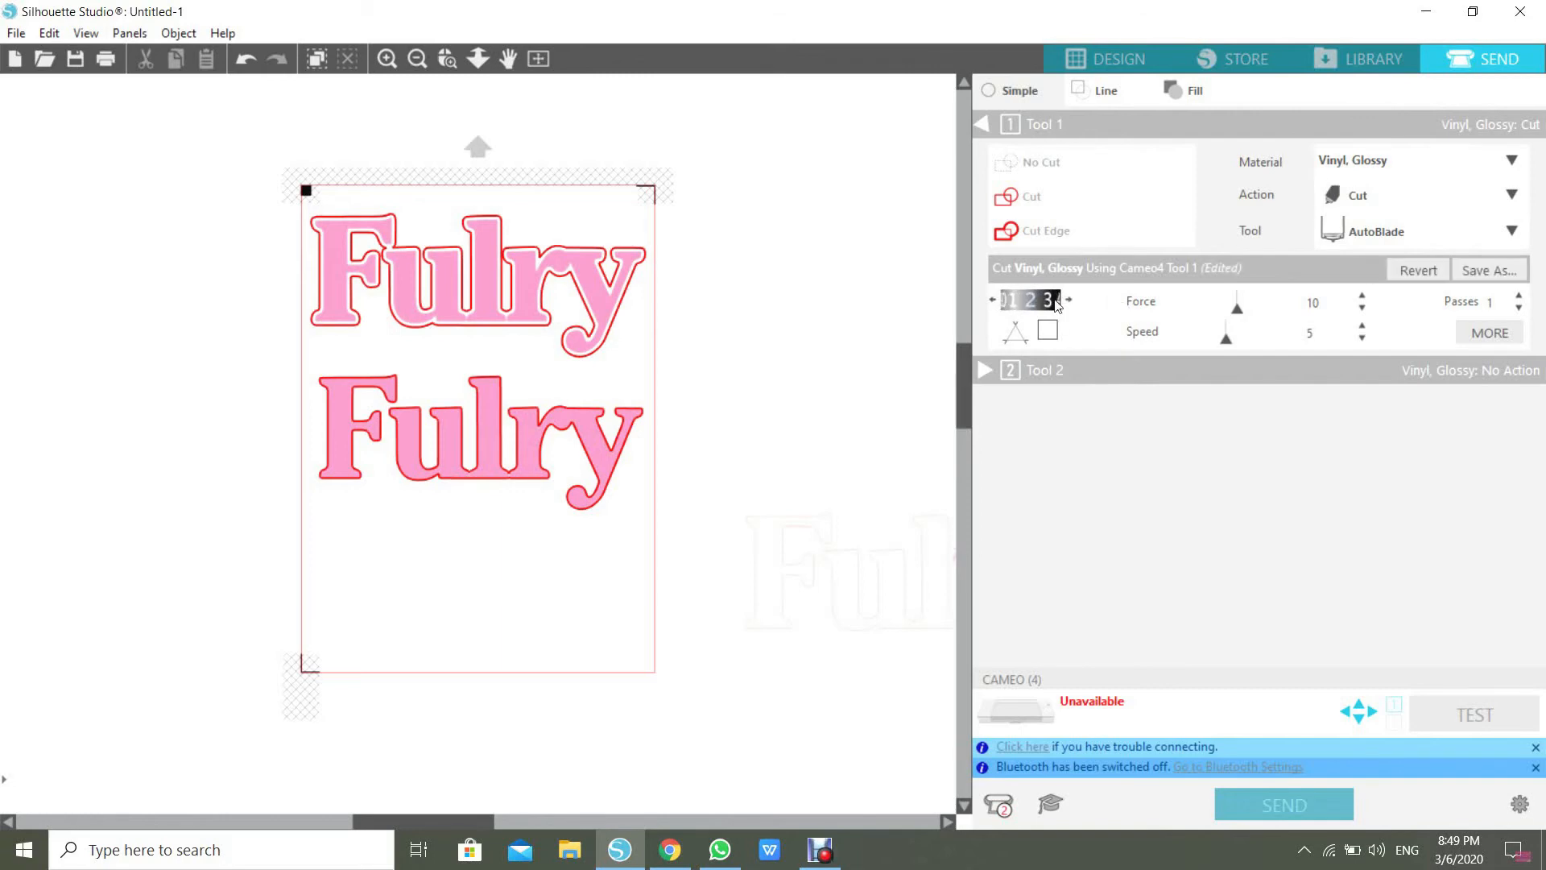
pyautogui.moveTo(1239, 311); pyautogui.dragTo(1235, 346)
pyautogui.moveTo(1234, 338); pyautogui.dragTo(1264, 343)
pyautogui.moveTo(1267, 344); pyautogui.dragTo(1273, 343)
# Set the page's cutting mat to Cameo 12 x 12 in and show the print border.
pyautogui.click(1110, 61)
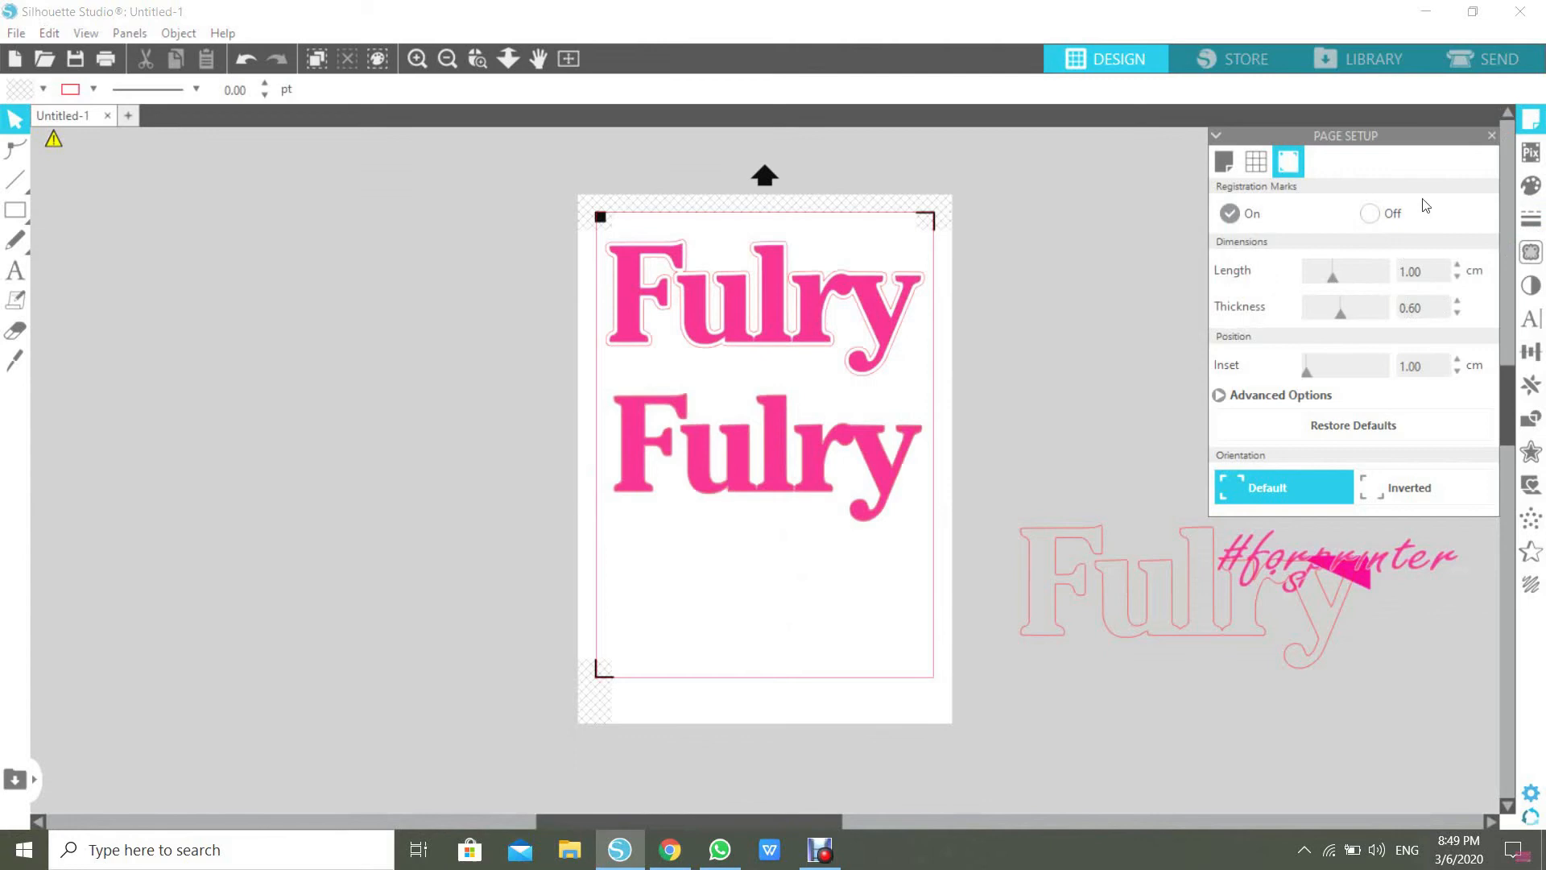
pyautogui.click(1491, 136)
pyautogui.click(1529, 121)
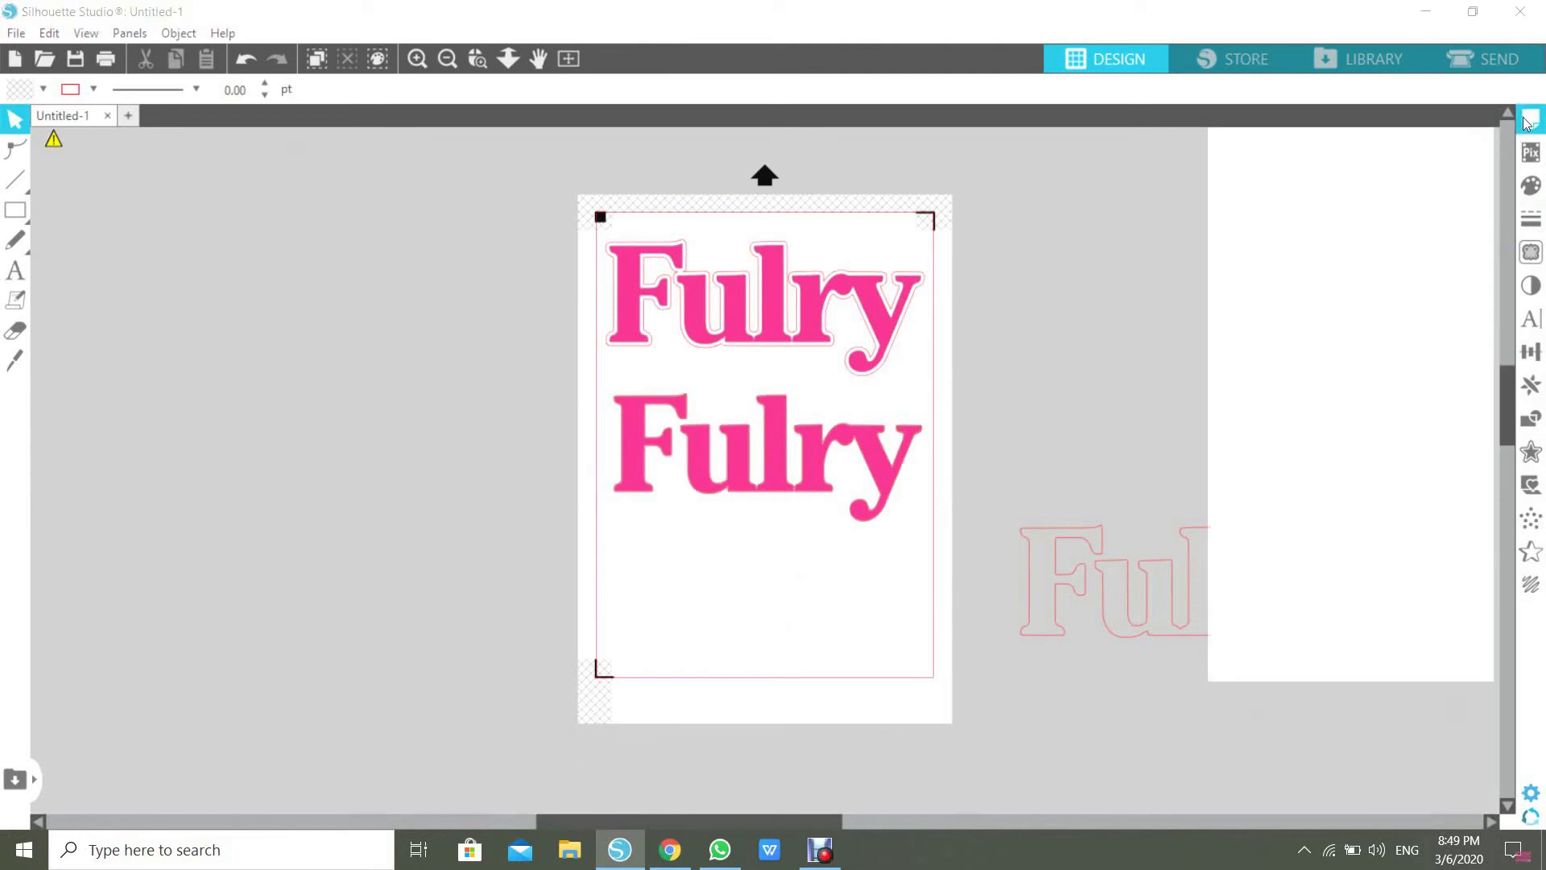
pyautogui.click(1343, 268)
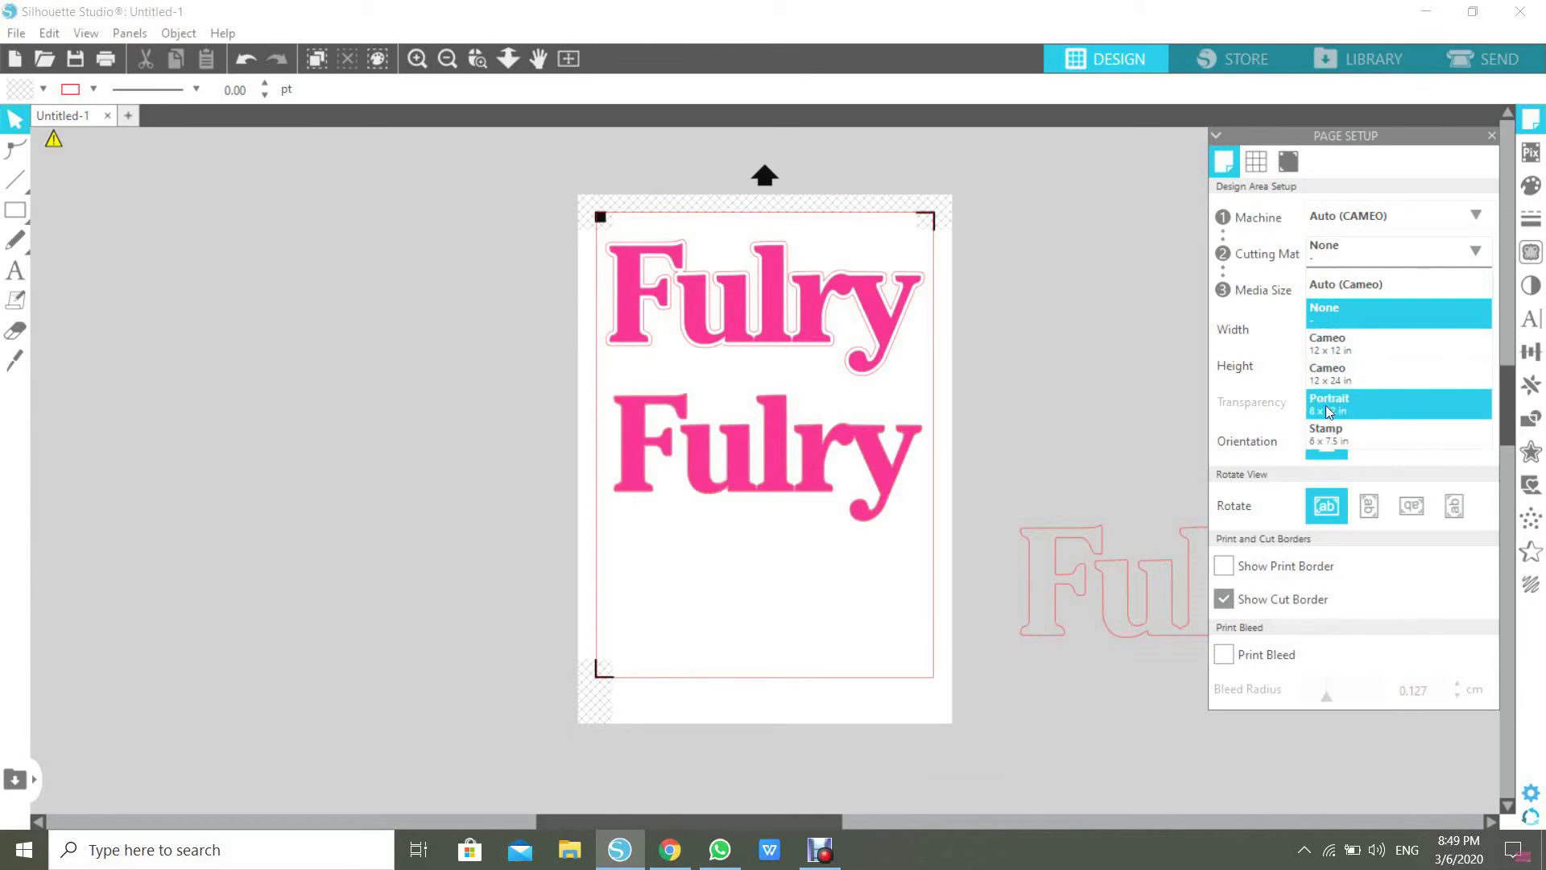
pyautogui.click(1330, 348)
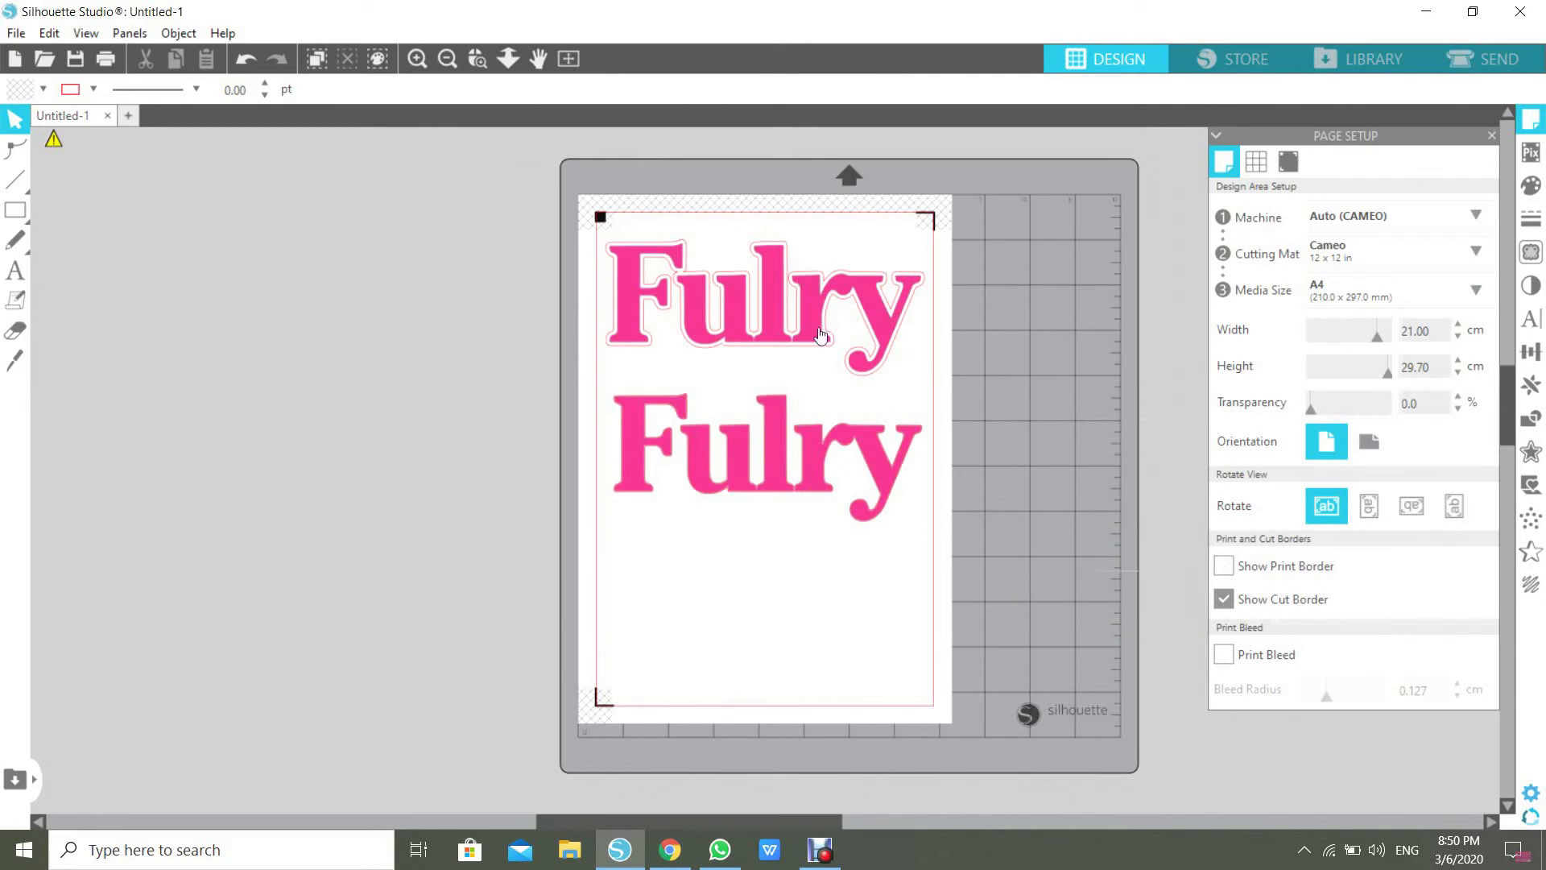
pyautogui.click(1221, 566)
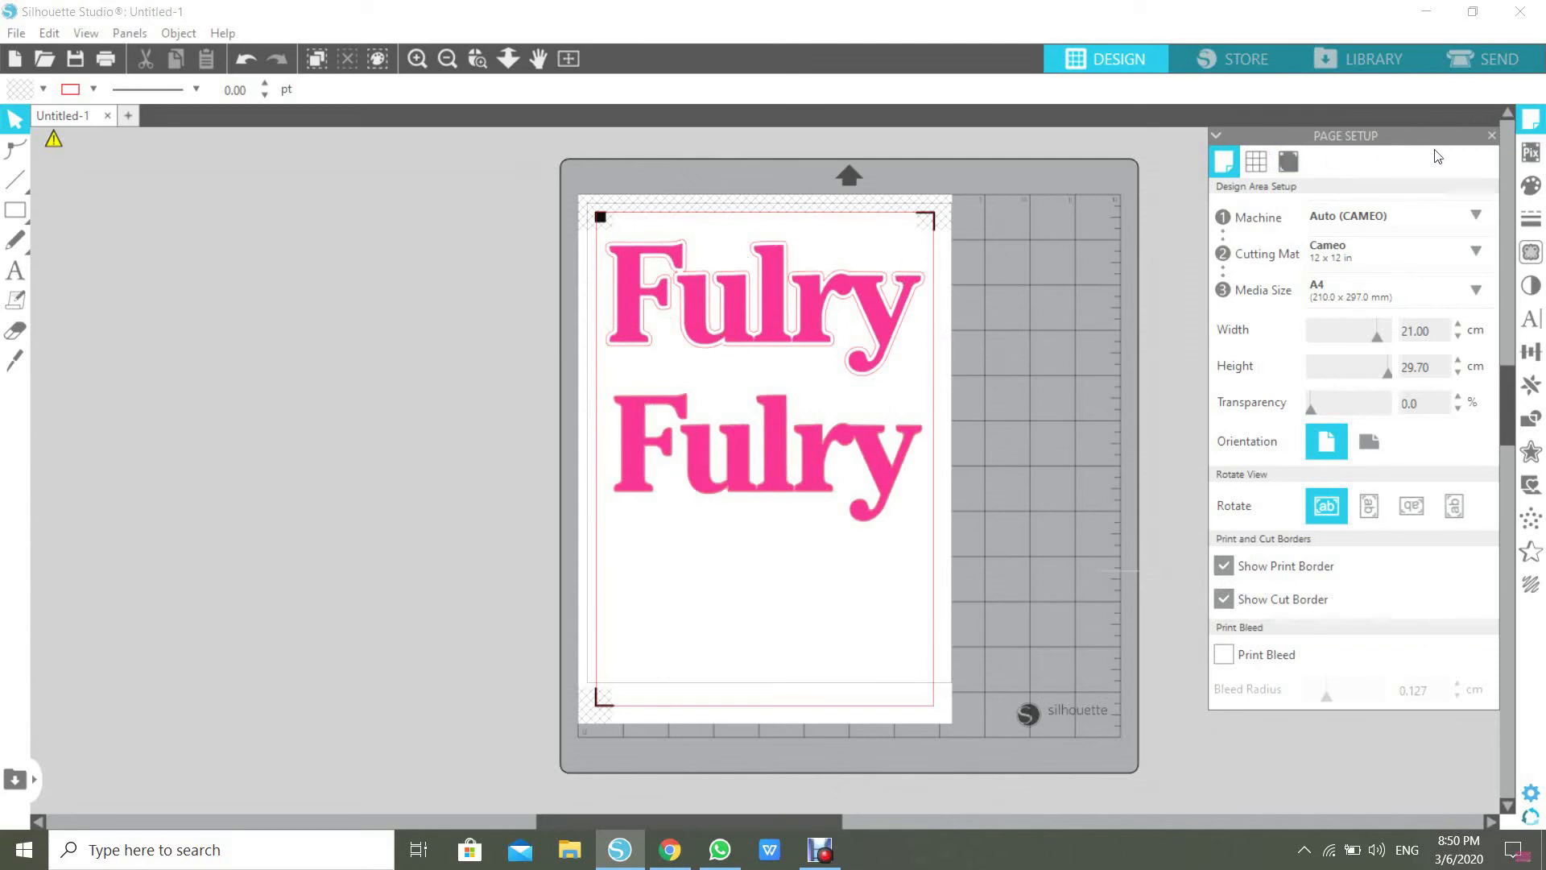
# Review the printer options without printing, and nudge the lower Fulry logo slightly toward the page's left edge.
pyautogui.click(106, 60)
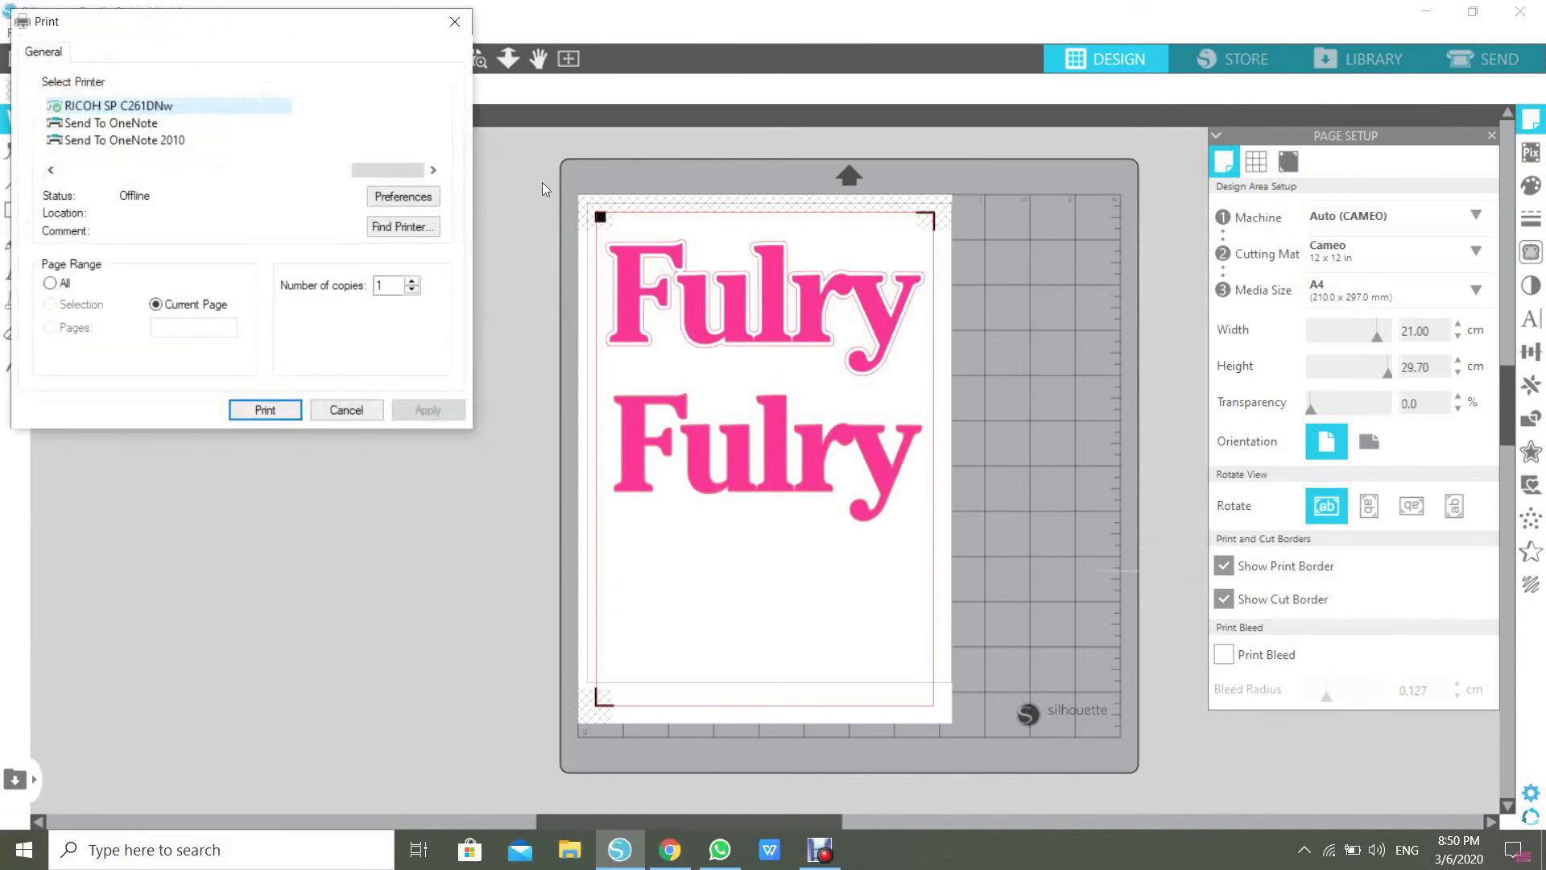
pyautogui.click(454, 28)
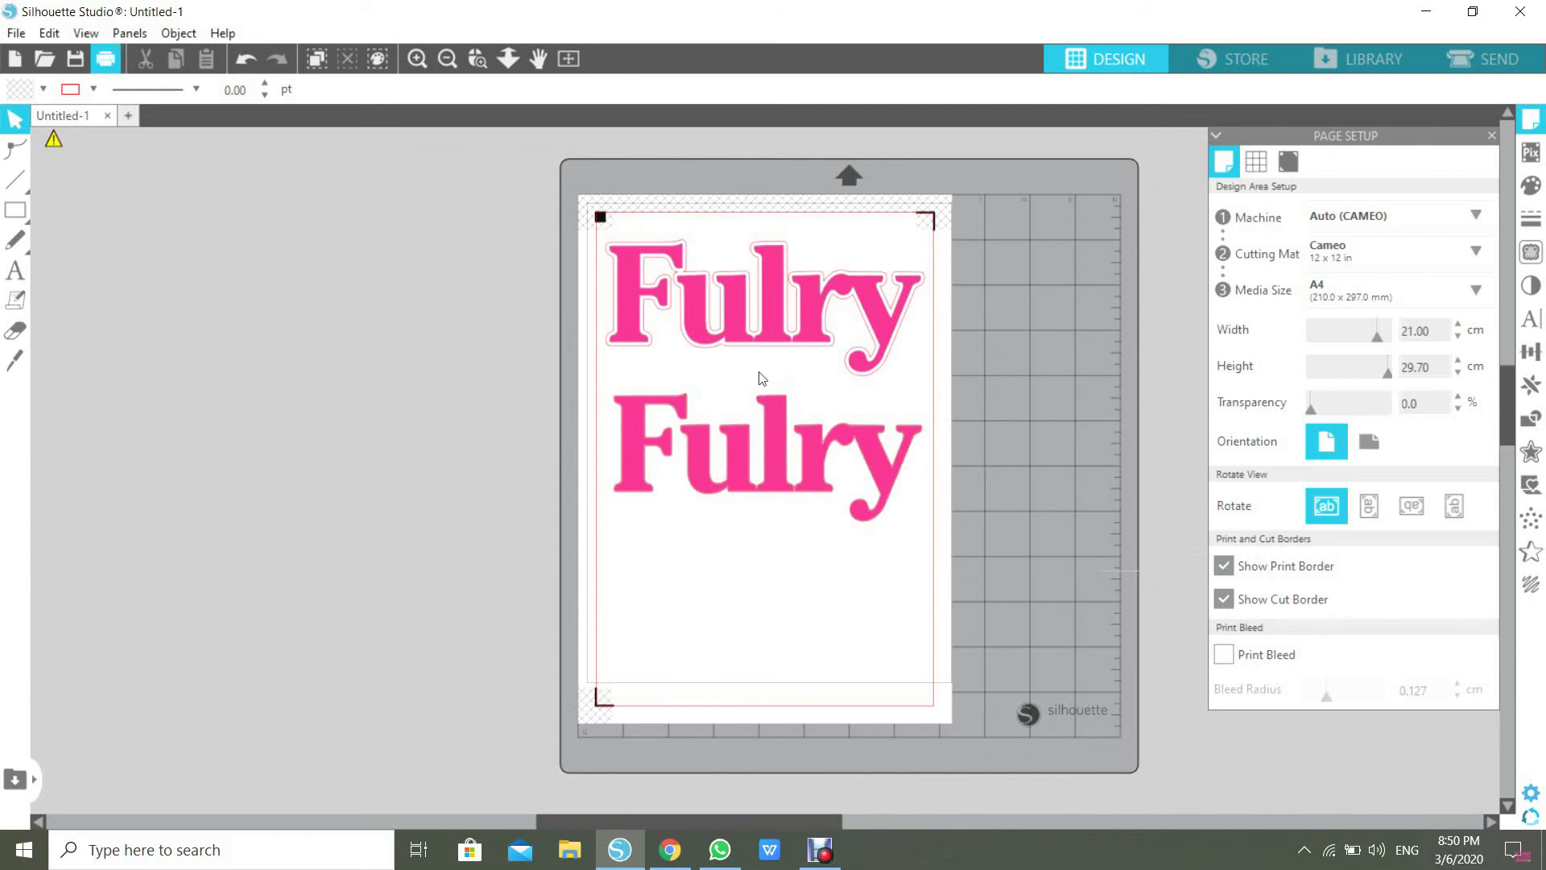
pyautogui.moveTo(781, 439); pyautogui.dragTo(777, 437)
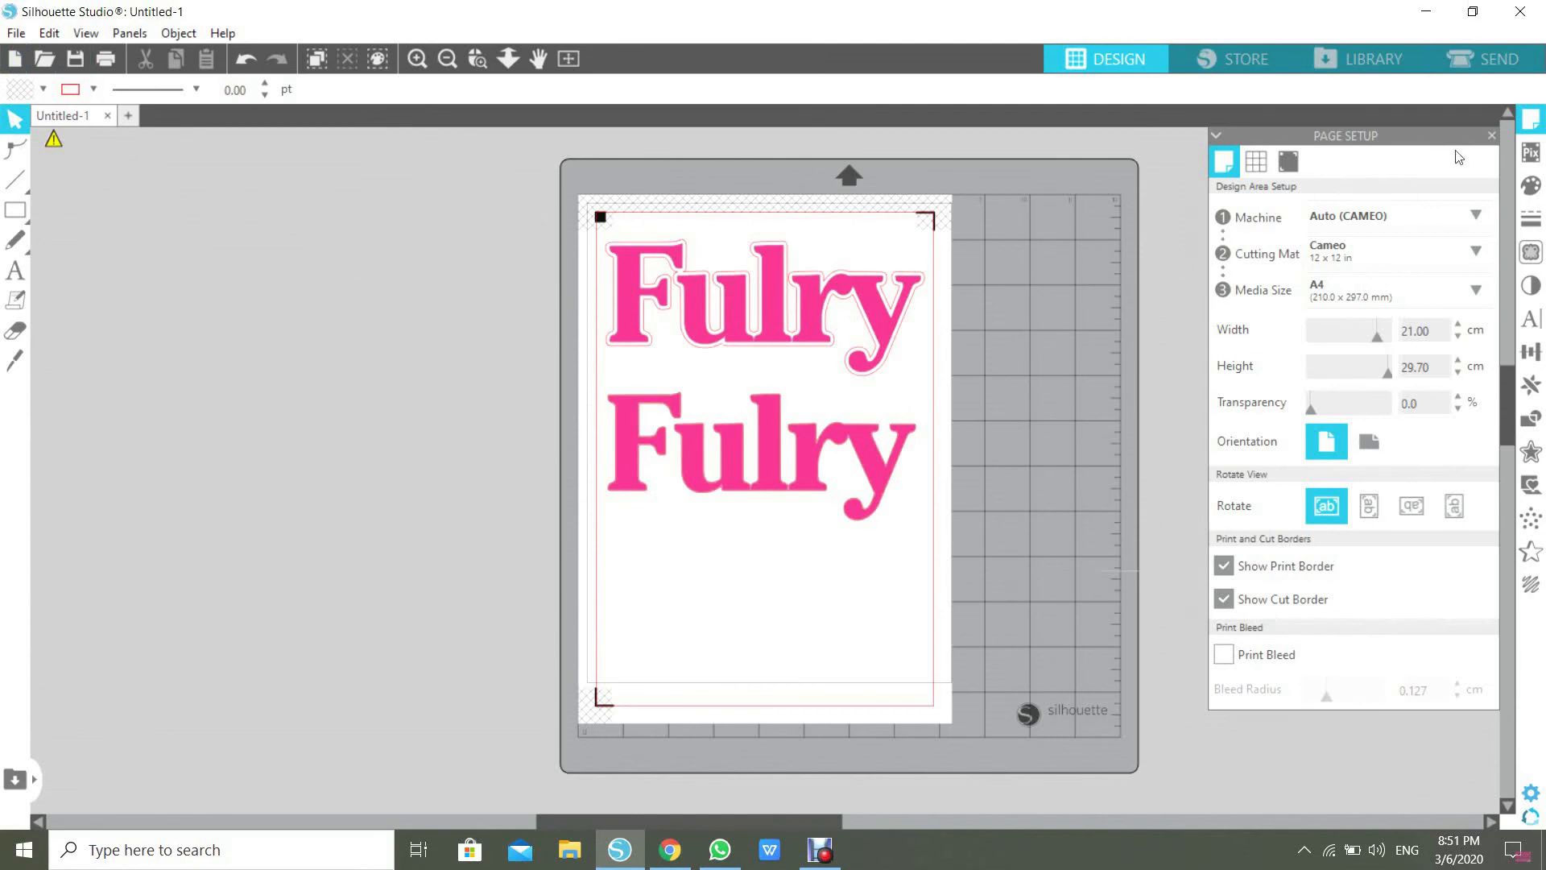
# Check the cut preview and tool settings for both Fulry logos, and return to the design view.
pyautogui.click(1492, 70)
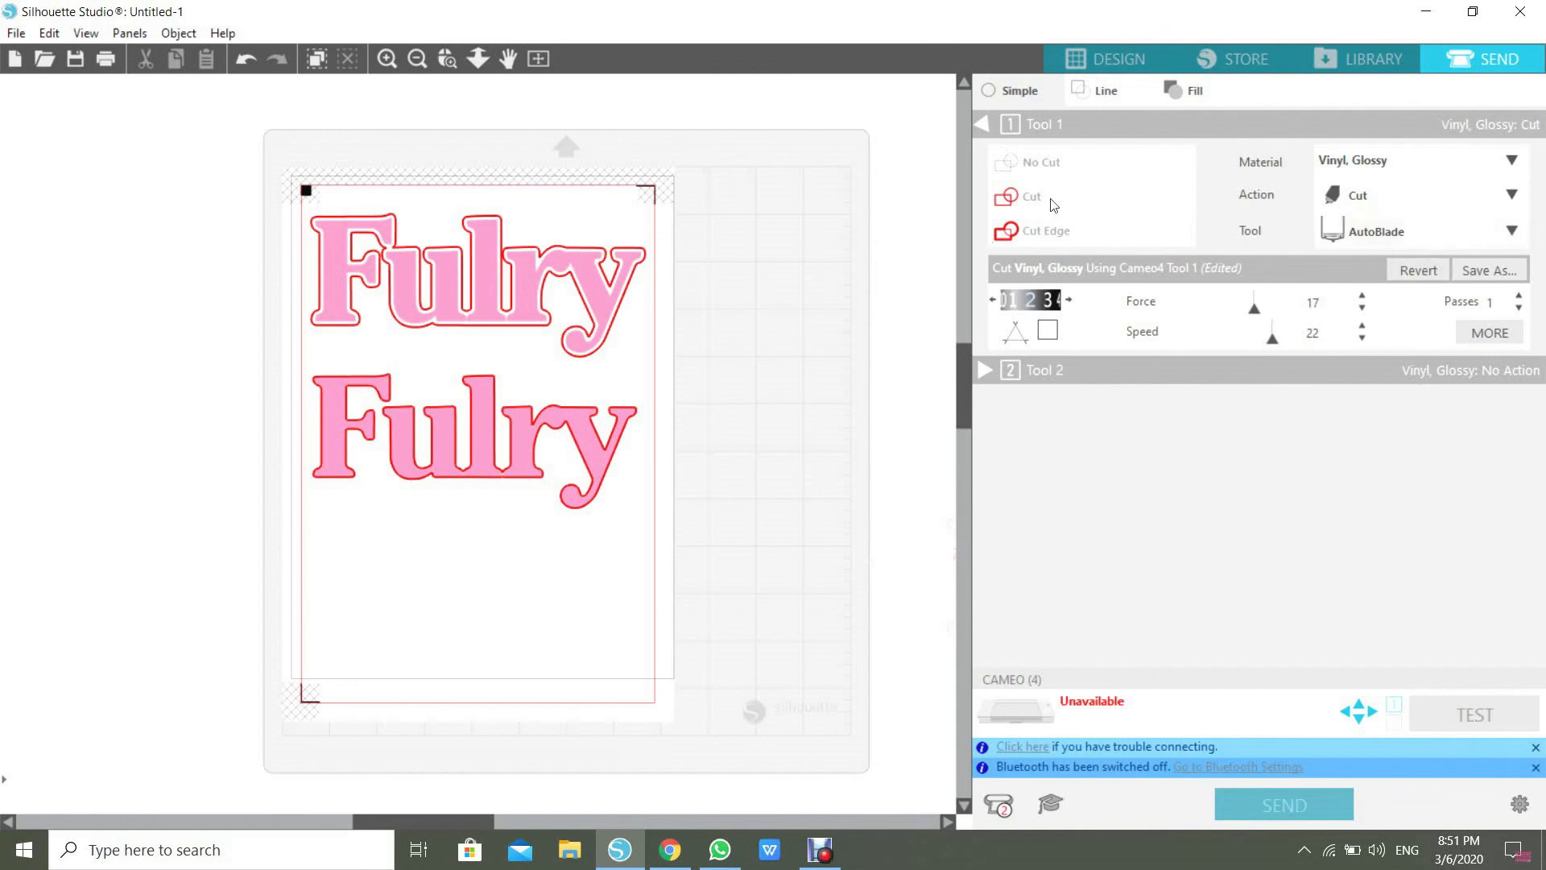
pyautogui.click(1095, 45)
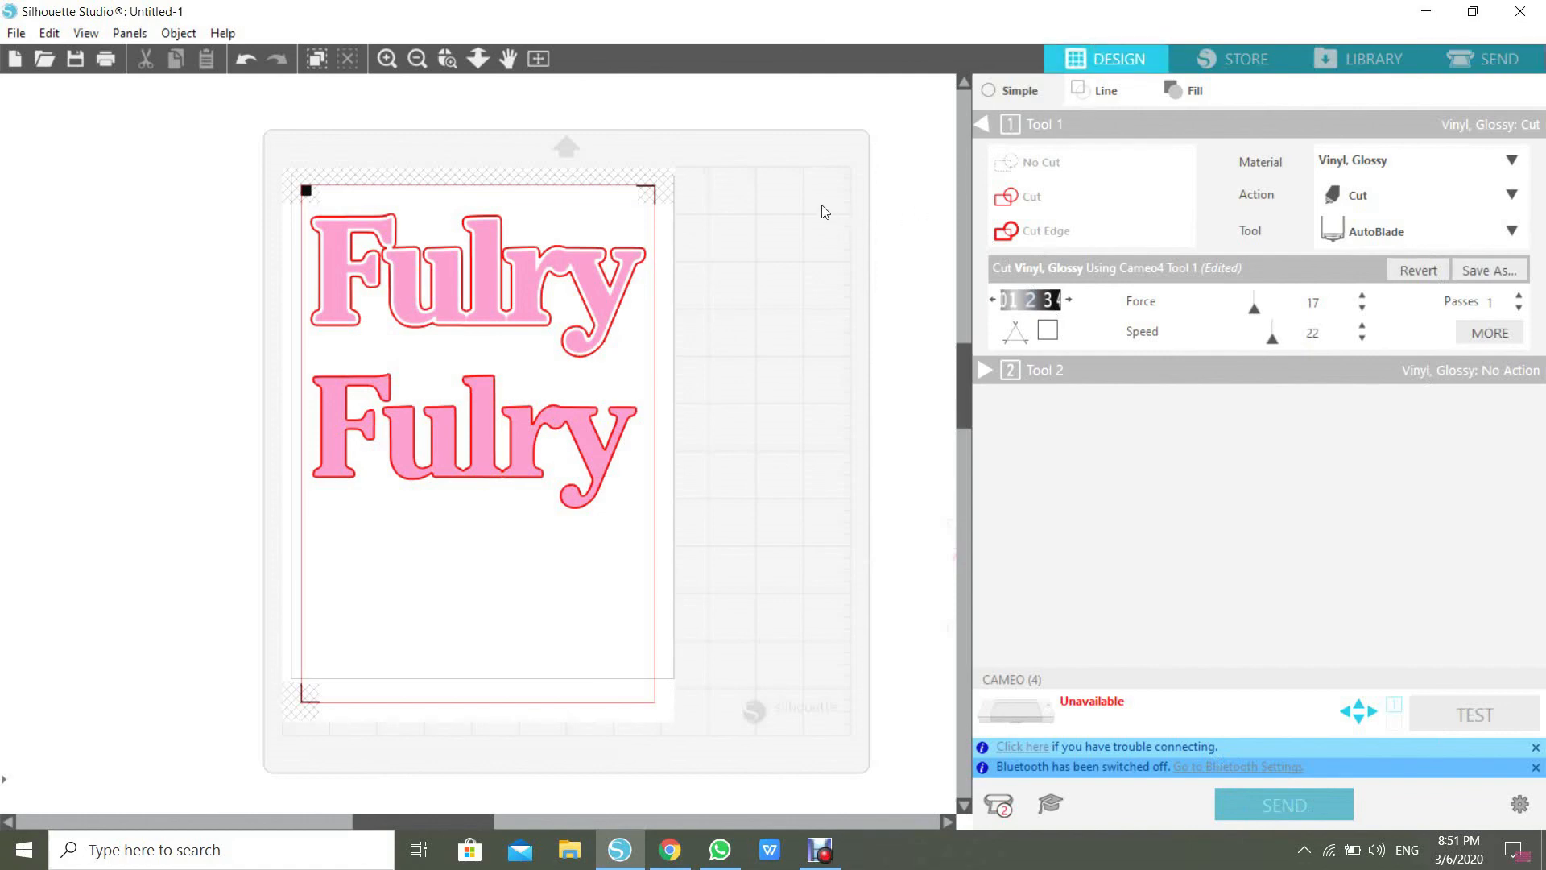
pyautogui.click(1095, 53)
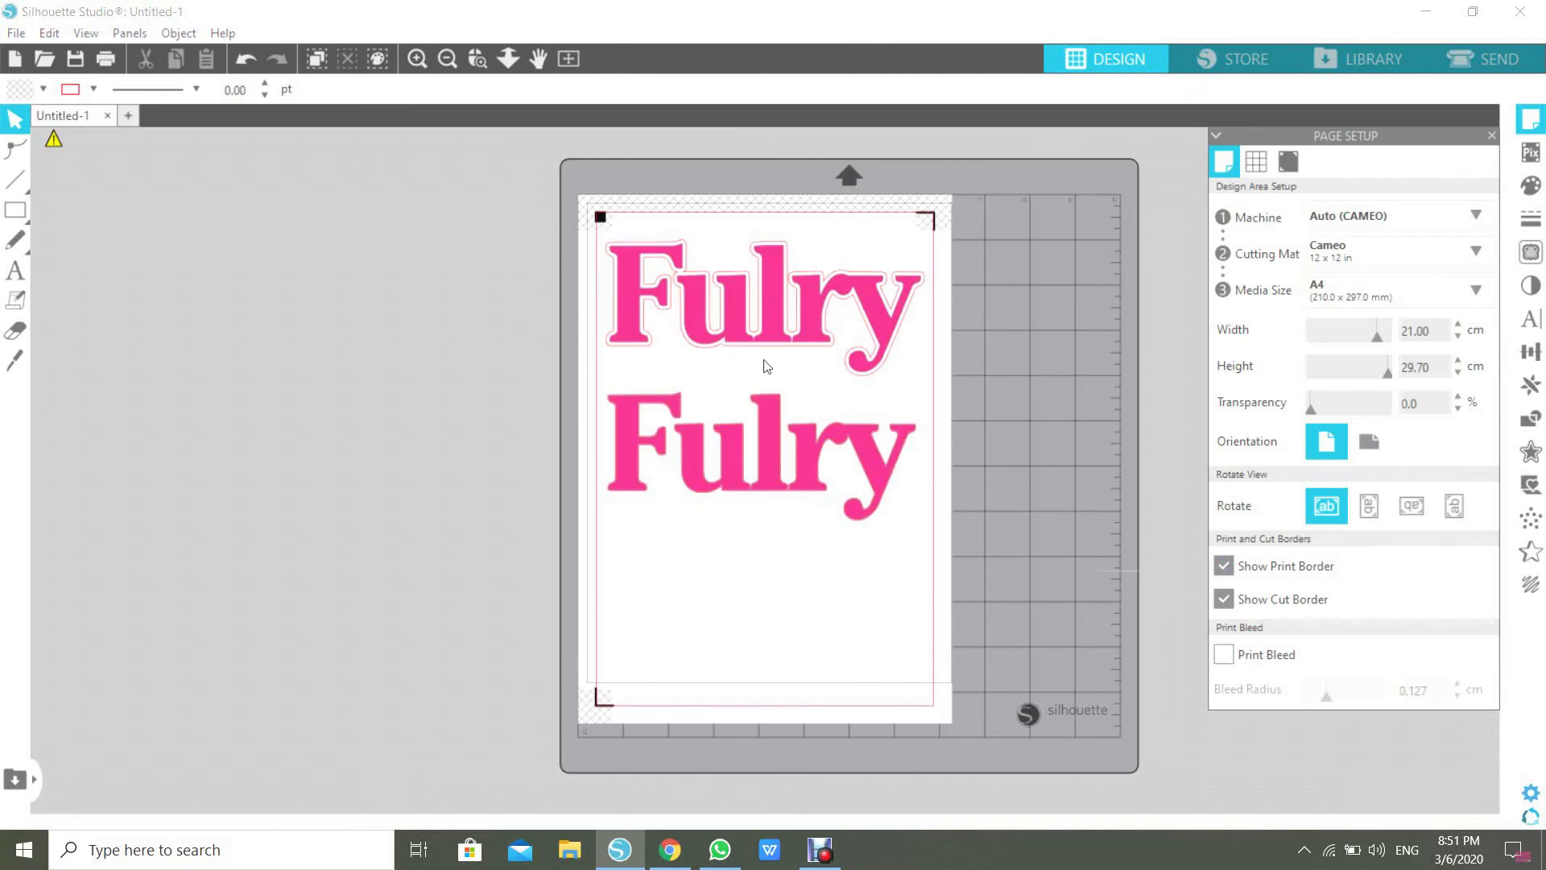